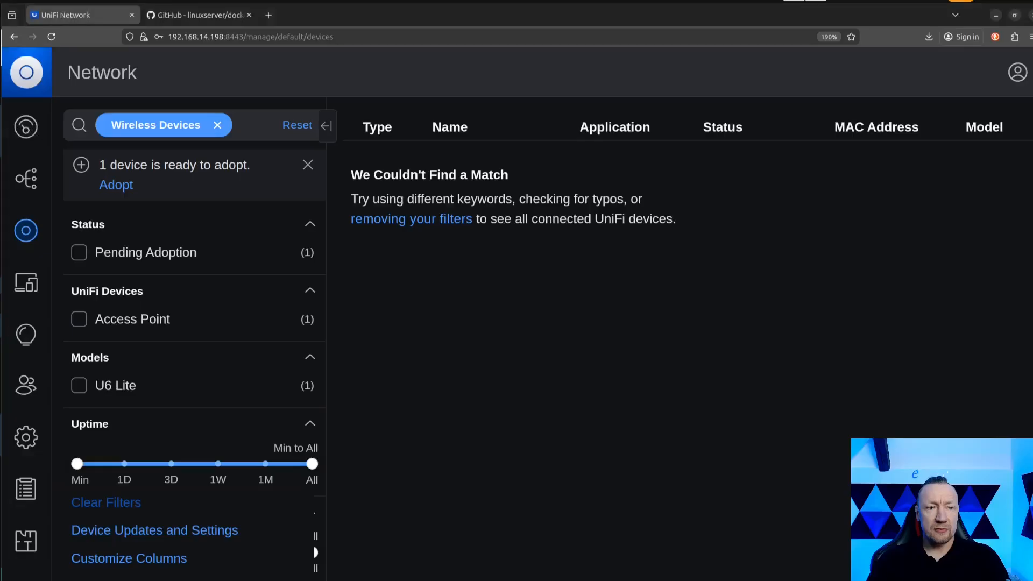
Switch to the docker-unifi-network-application page on GitHub and read its README through the external database setup.
left_click(204, 15)
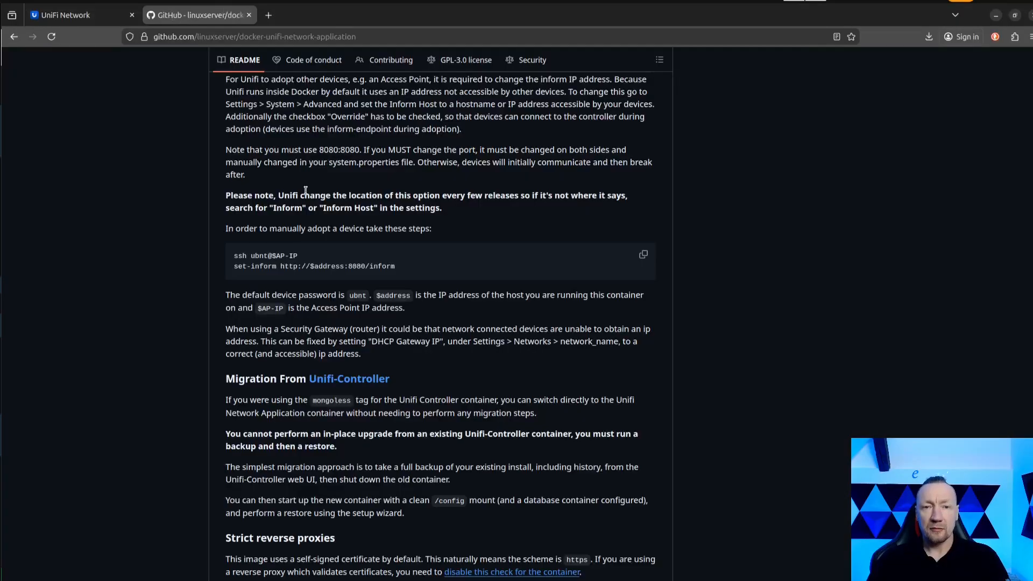
scroll(152, 232, "up", 10)
scroll(153, 232, "up", 10)
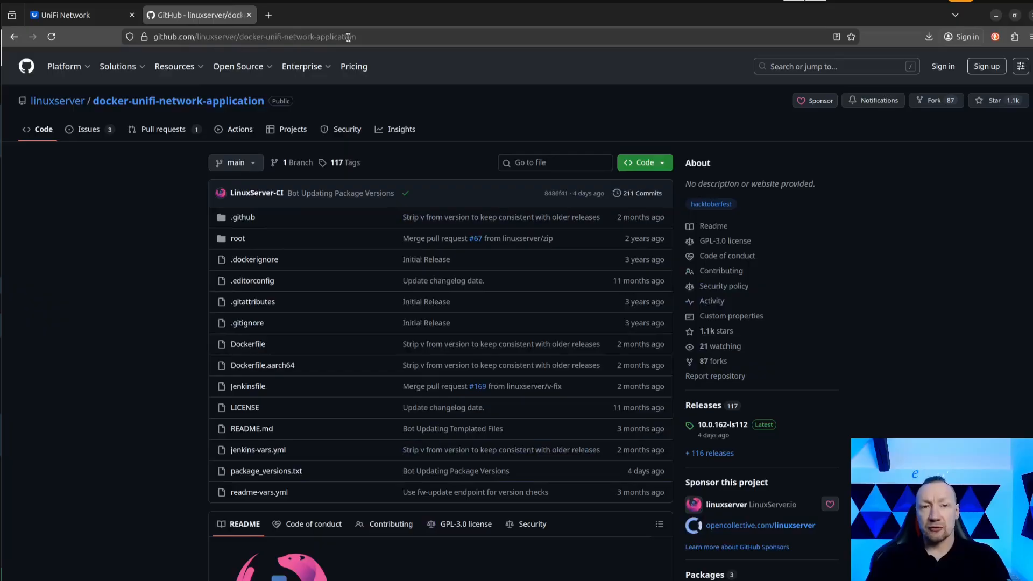
scroll(159, 266, "down", 8)
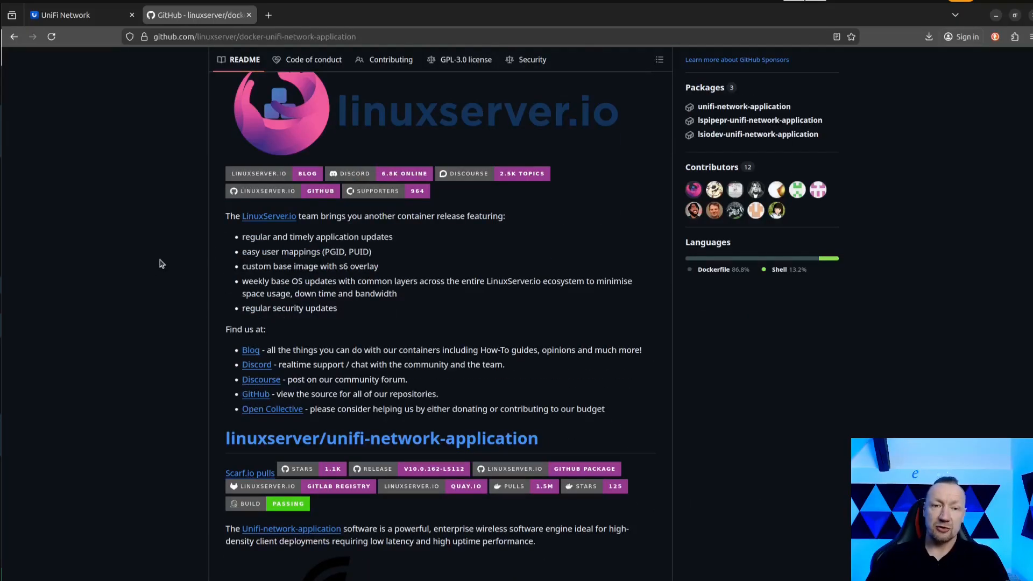
scroll(203, 270, "down", 5)
scroll(196, 286, "down", 7)
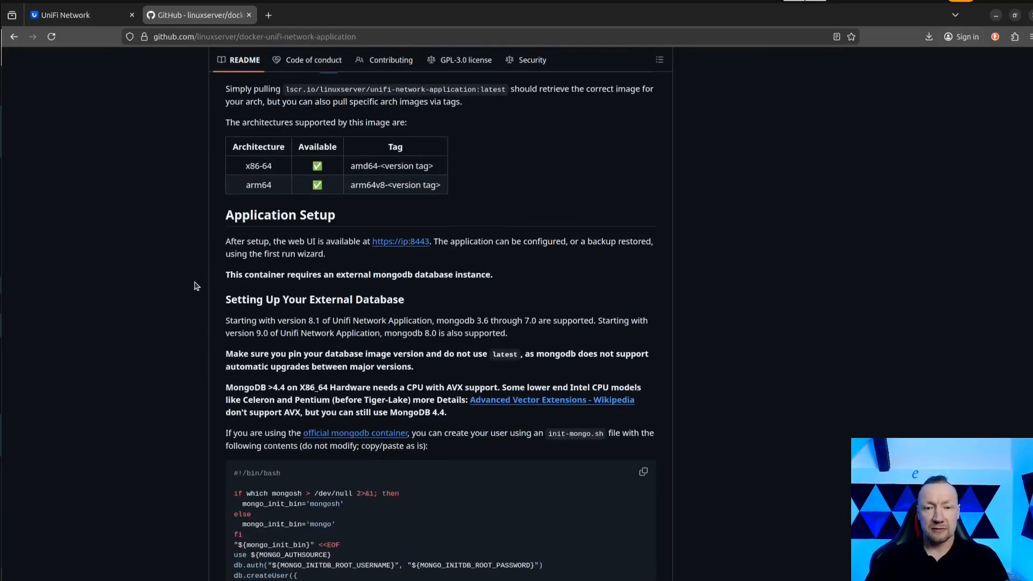
scroll(196, 286, "down", 4)
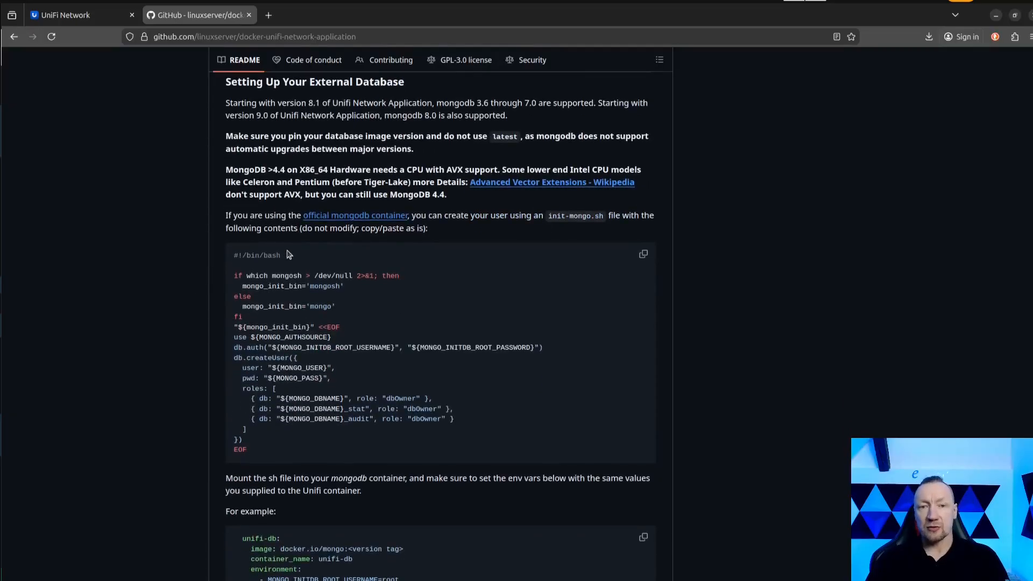
scroll(282, 207, "down", 3)
scroll(282, 206, "down", 6)
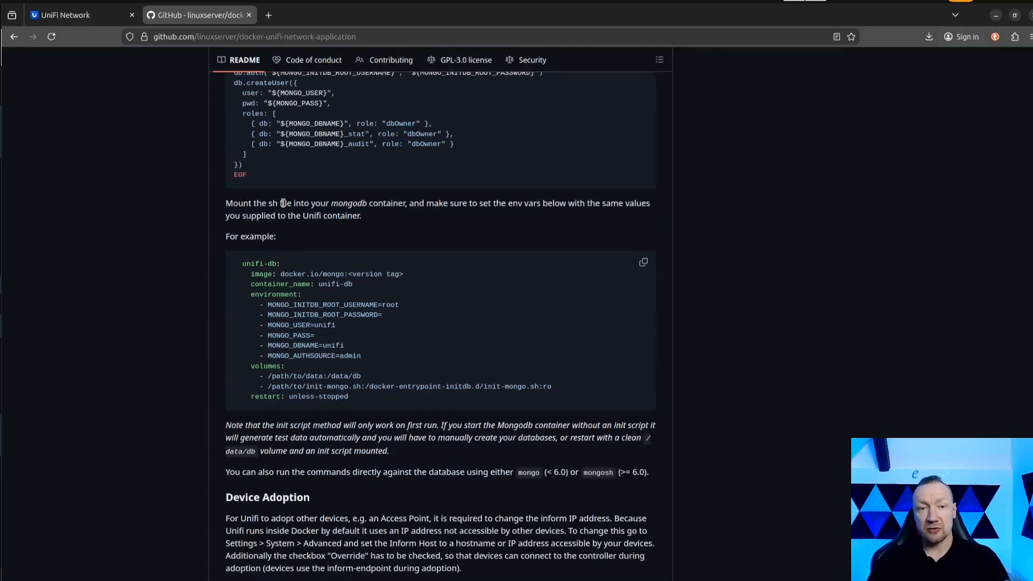
Examine the example unifi-db service definition in the README's external database section.
left_click_drag(245, 123, 377, 249)
scroll(372, 249, "down", 6)
scroll(372, 249, "up", 9)
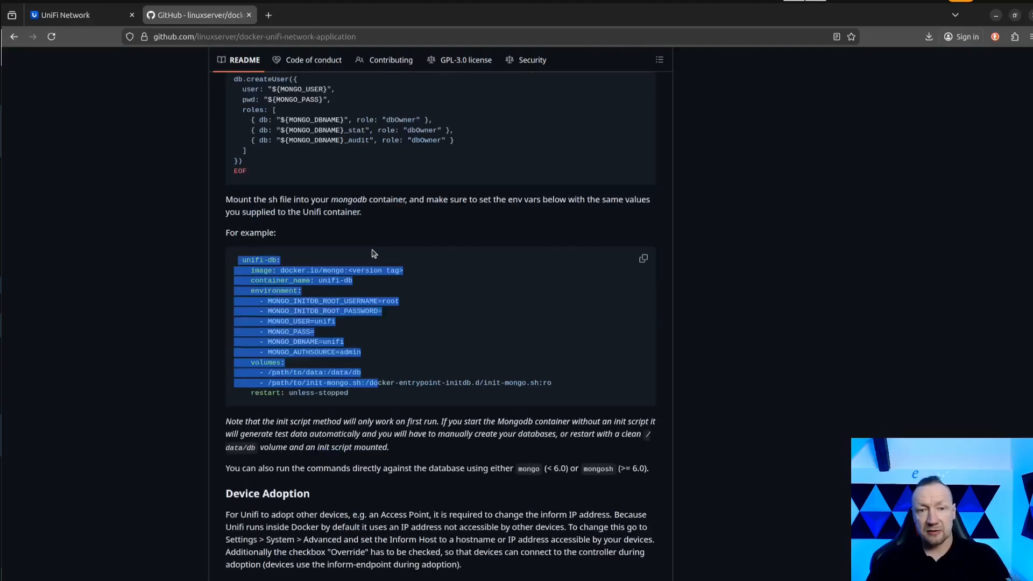
scroll(371, 253, "down", 20)
scroll(370, 295, "up", 2)
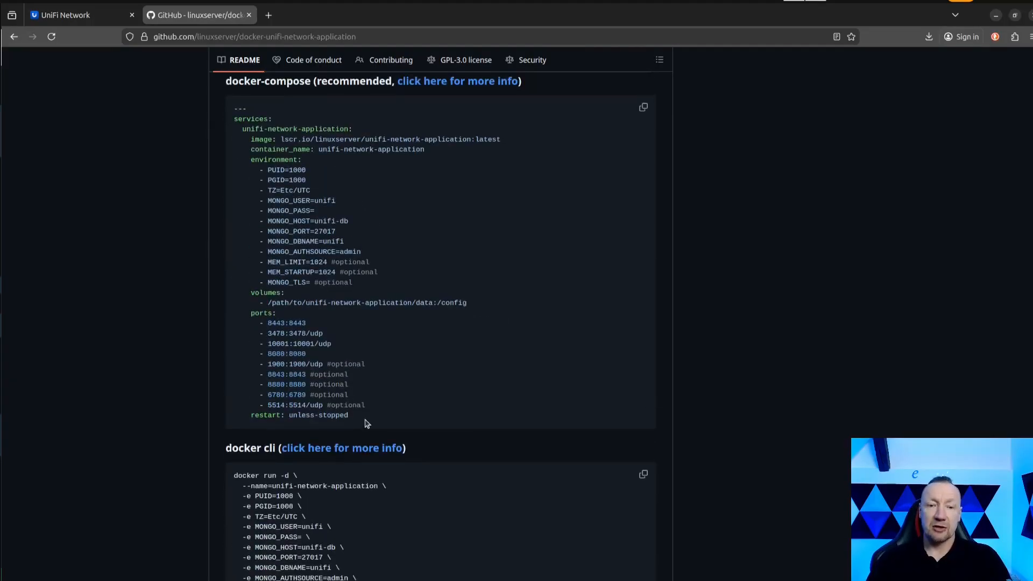
Examine the README's docker-compose example for unifi-network-application, along with the Device Adoption and external database notes.
left_click_drag(366, 421, 228, 126)
scroll(450, 246, "up", 2)
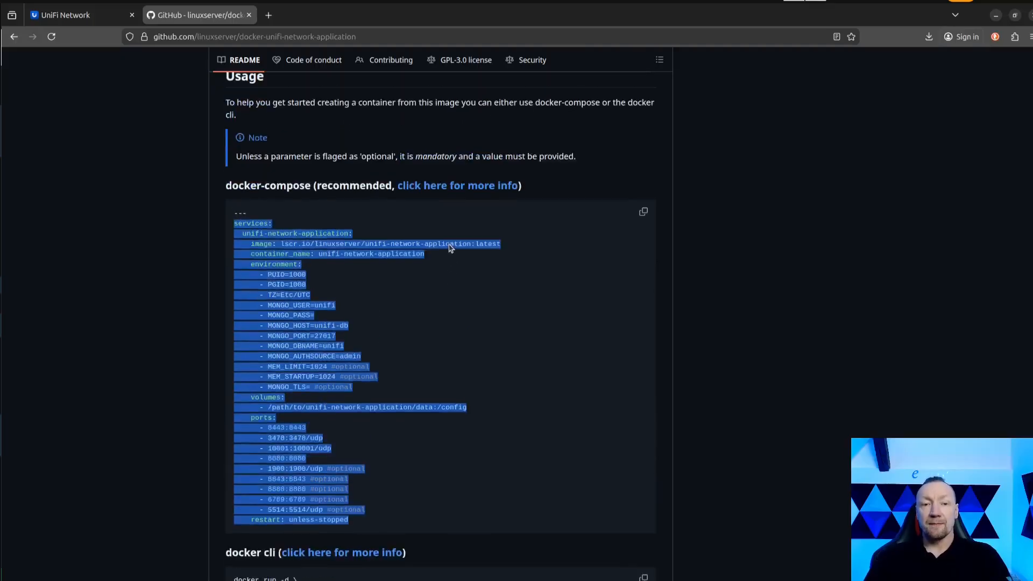
scroll(453, 259, "down", 1)
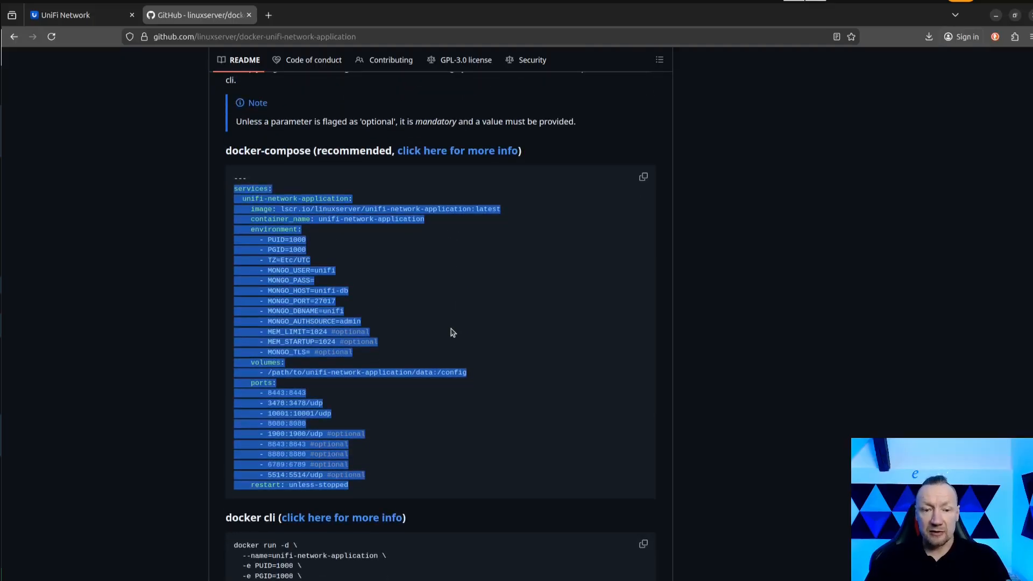
scroll(452, 332, "down", 5)
scroll(452, 334, "up", 20)
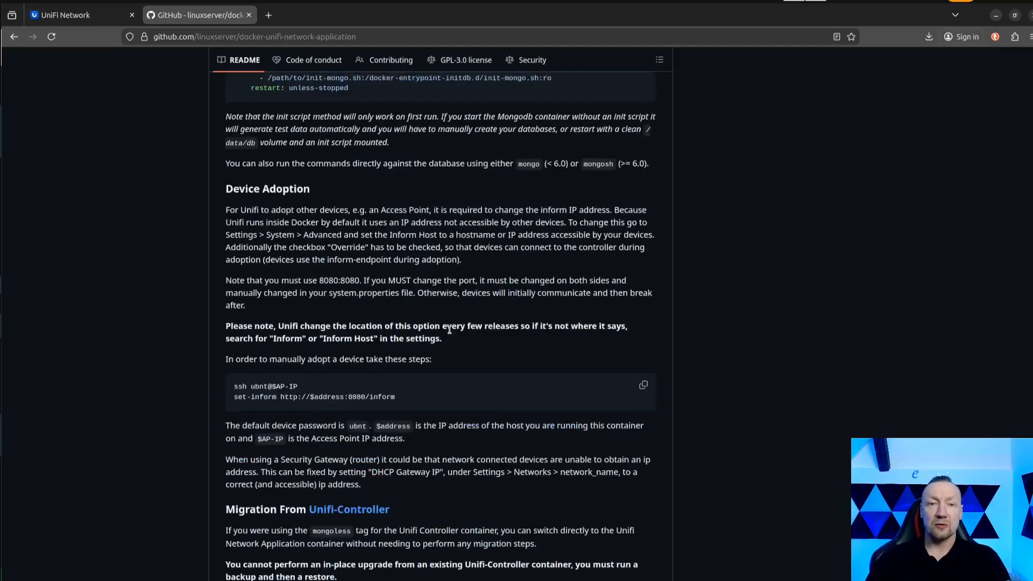
scroll(450, 334, "up", 1)
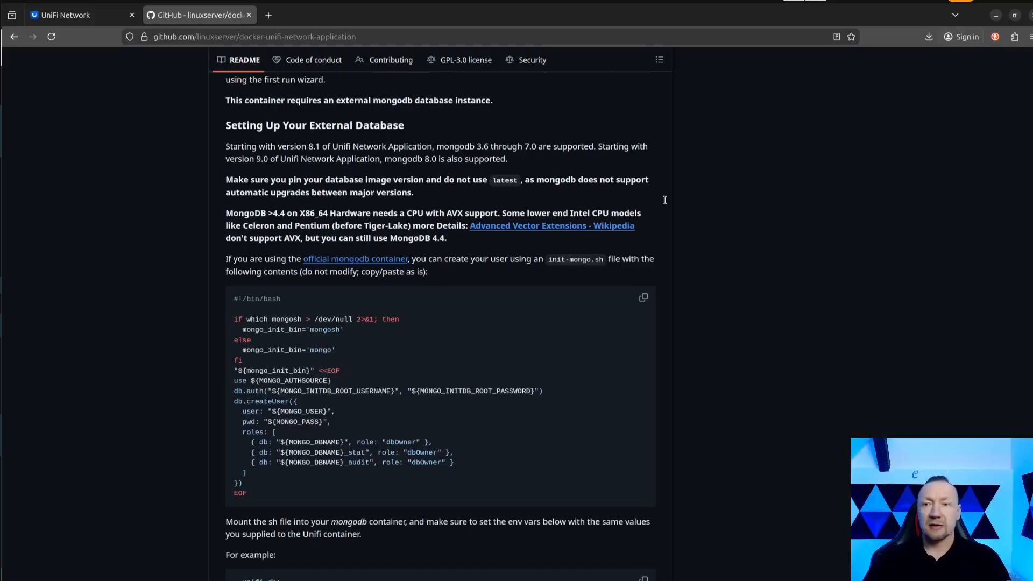
Switch to VS Code and examine the unifi-db and unifi-network-application services in docker-compose.yaml.
left_click(996, 16)
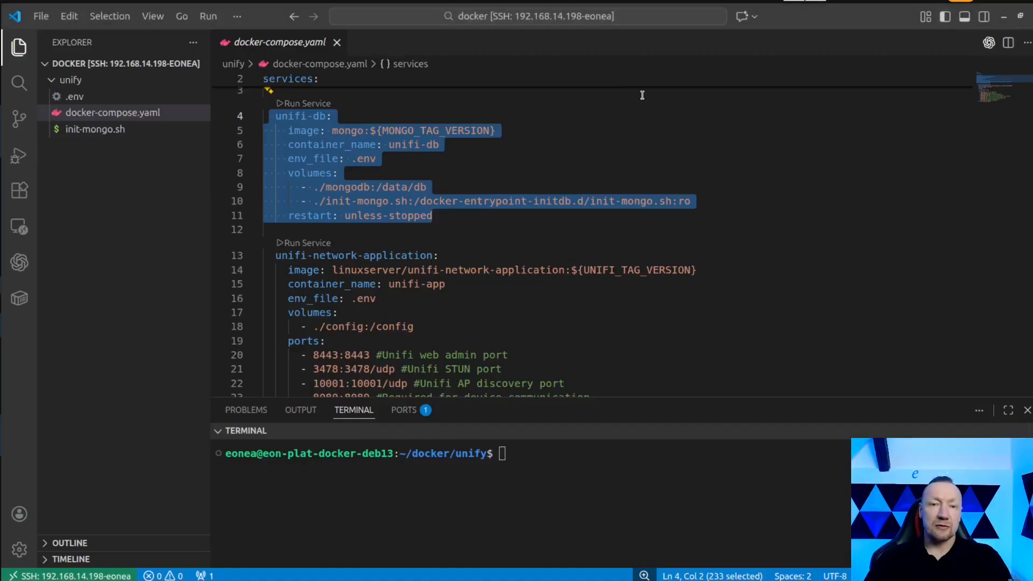
left_click(479, 173)
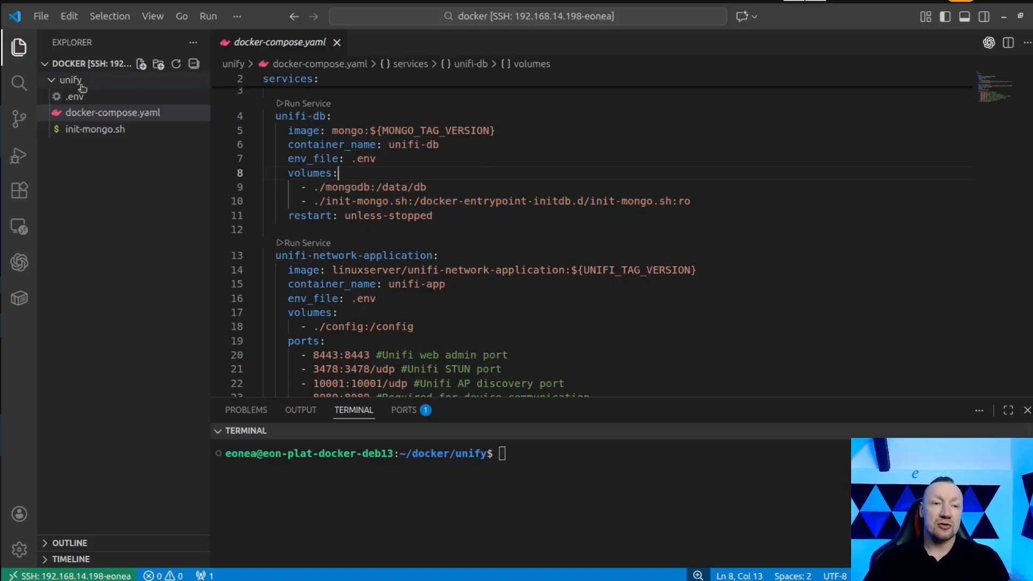
mouse_move(280, 182)
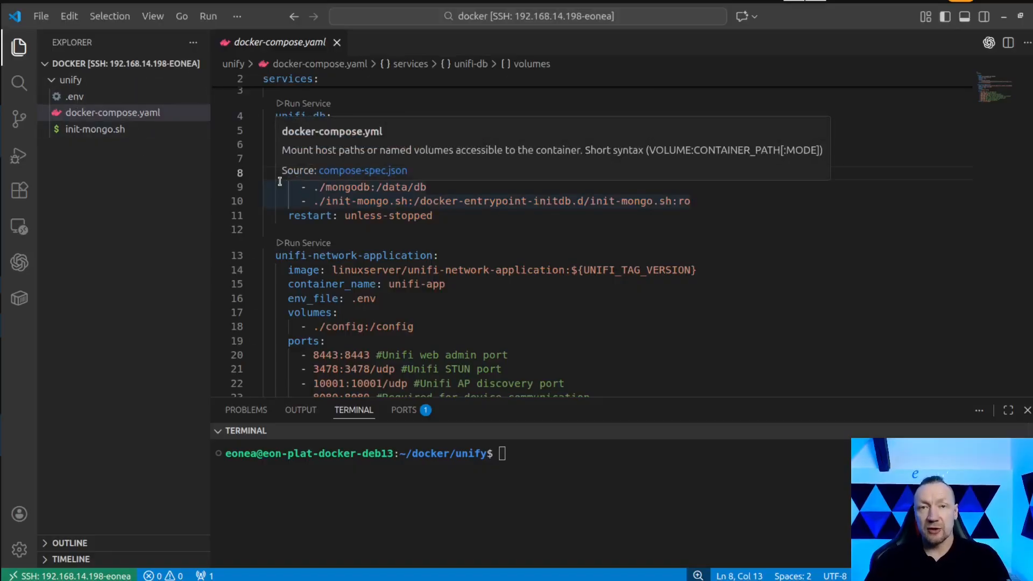
left_click(444, 229)
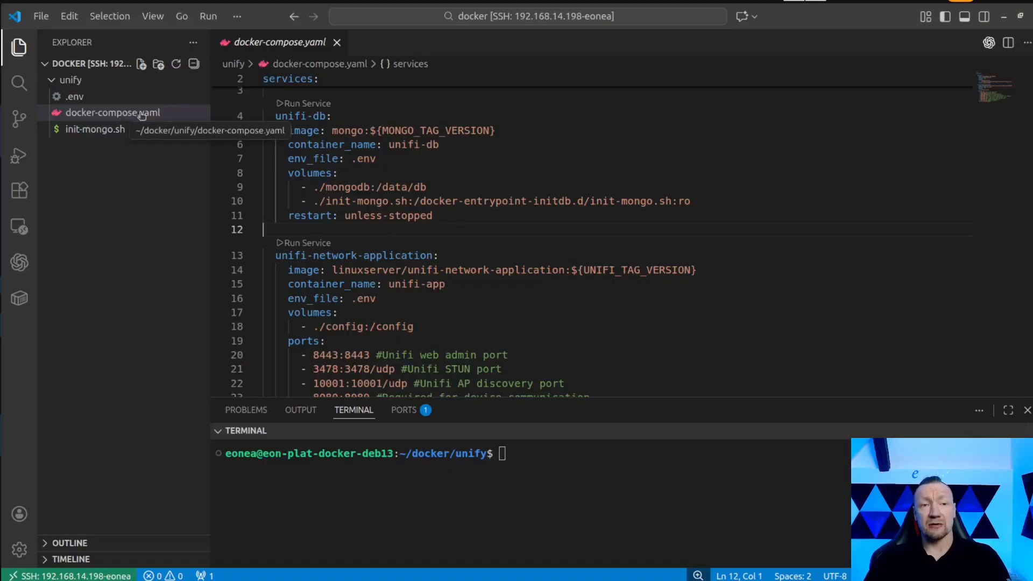
mouse_move(344, 133)
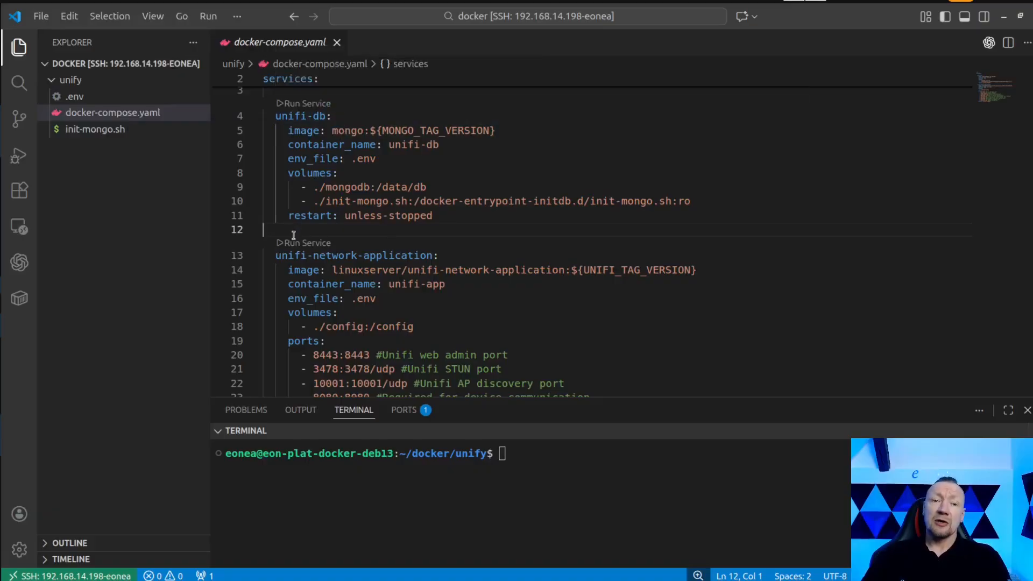
left_click_drag(276, 117, 326, 116)
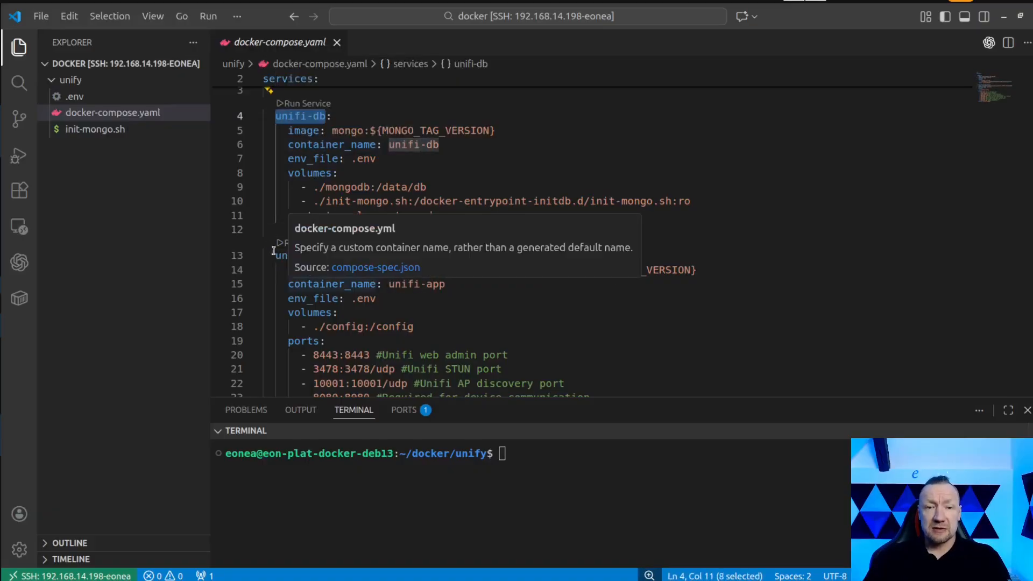
left_click_drag(275, 255, 433, 255)
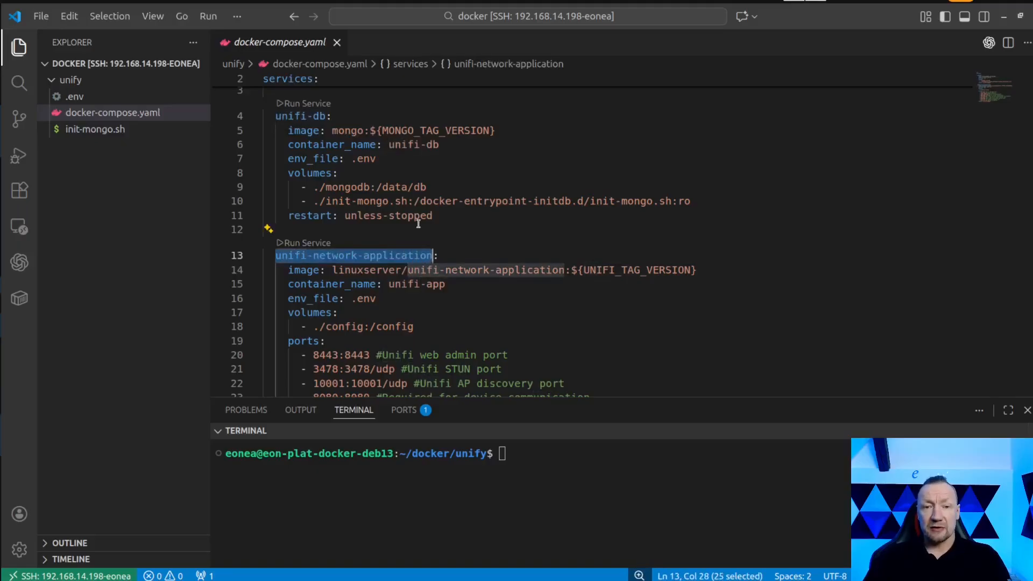
left_click(412, 170)
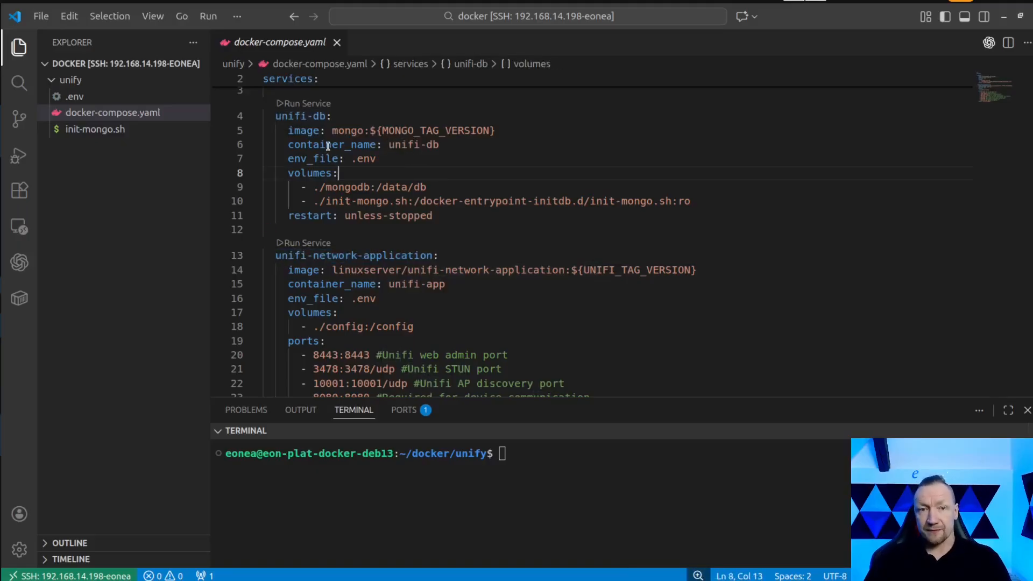
mouse_move(304, 124)
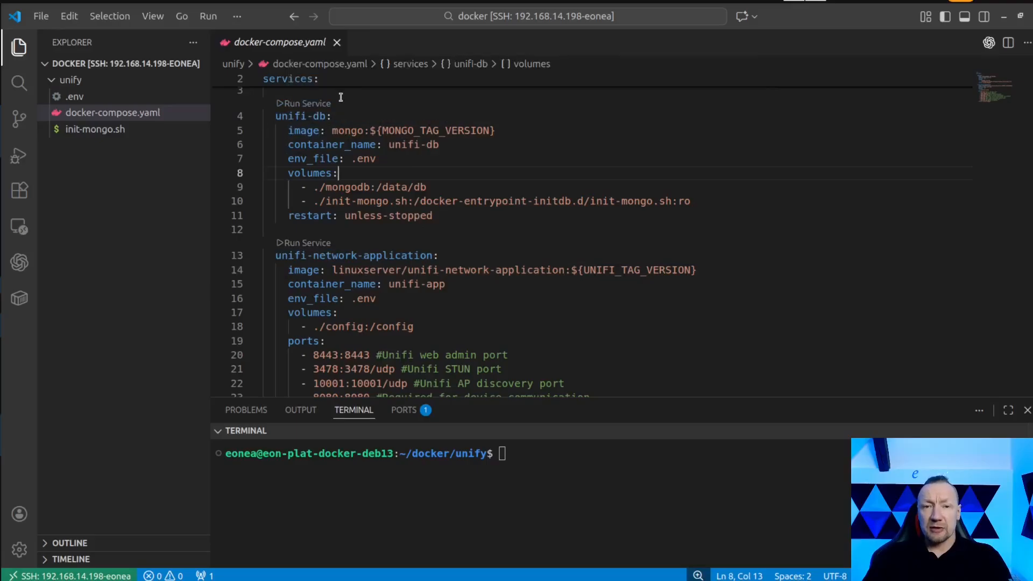
Check the image tag variable, container name and env_file entries of the unifi-db service.
left_click_drag(370, 131, 495, 132)
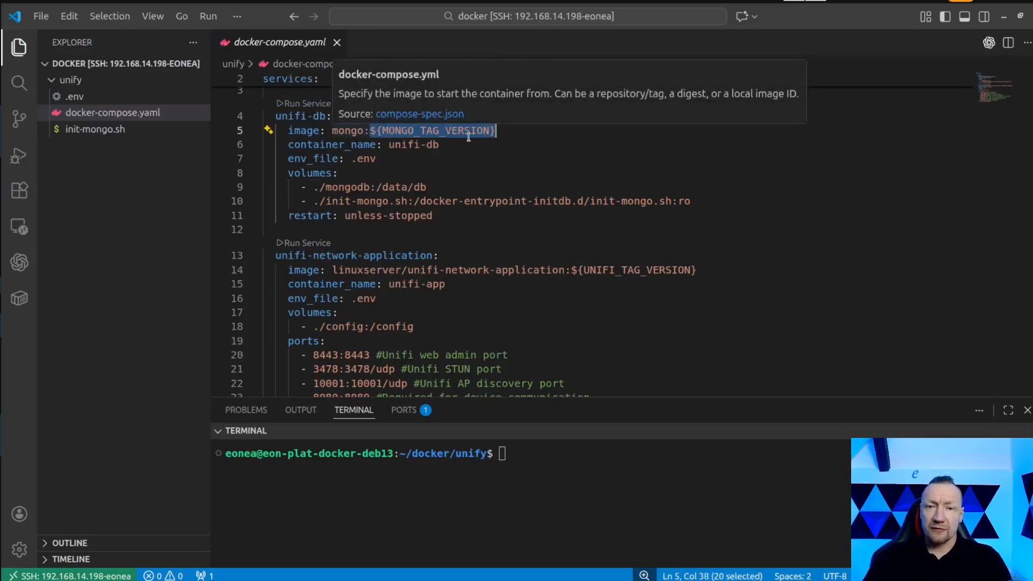
key("Down")
key("Down")
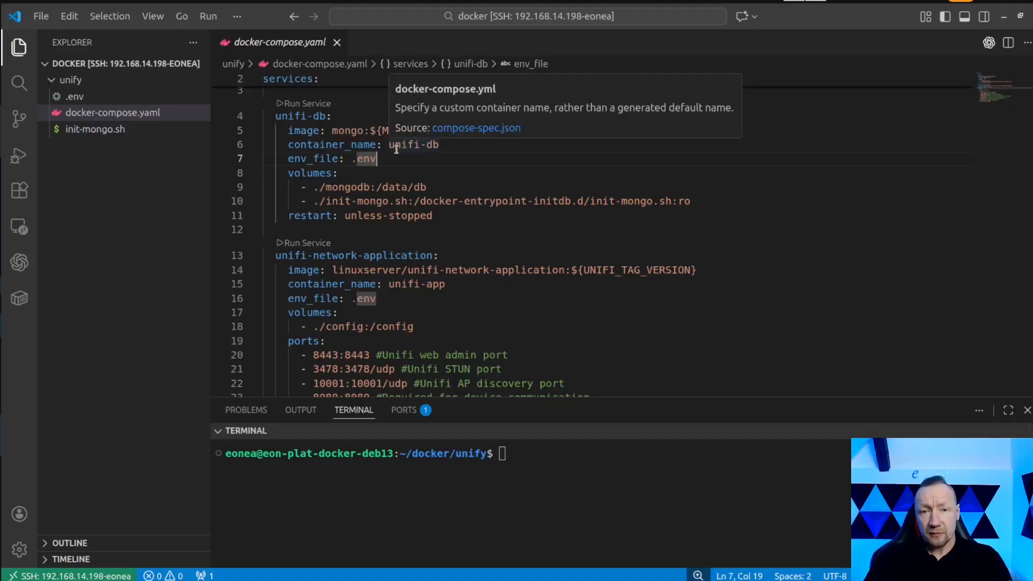
left_click_drag(388, 144, 439, 146)
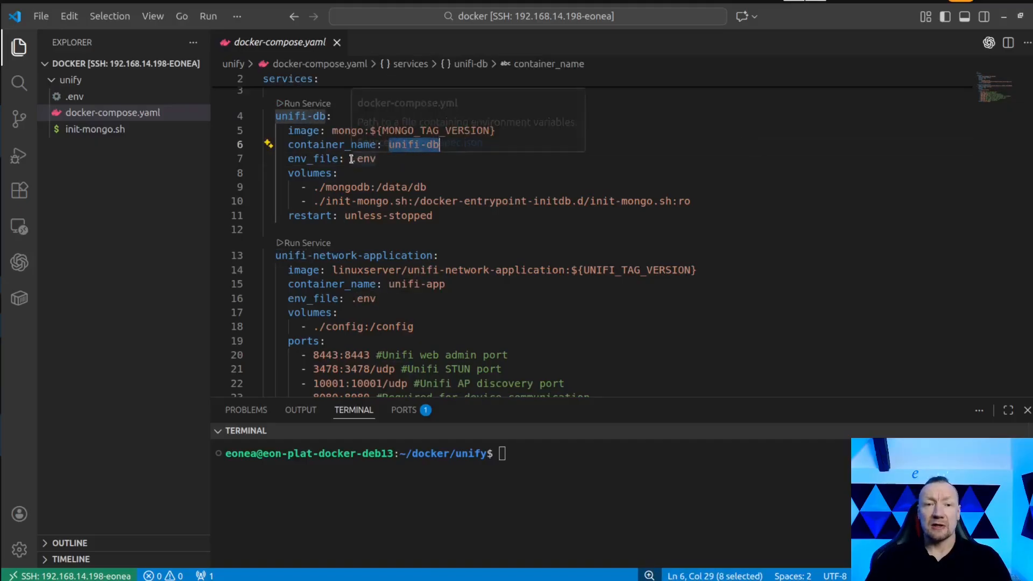
left_click_drag(352, 159, 376, 159)
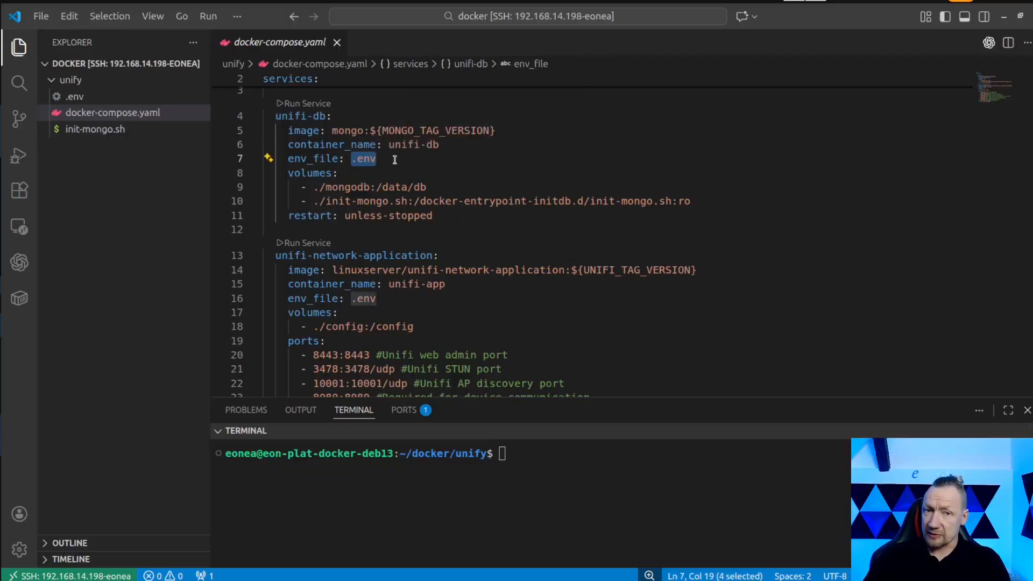
Open the .env file and review its user ID, MongoDB and memory limit variables.
left_click(76, 97)
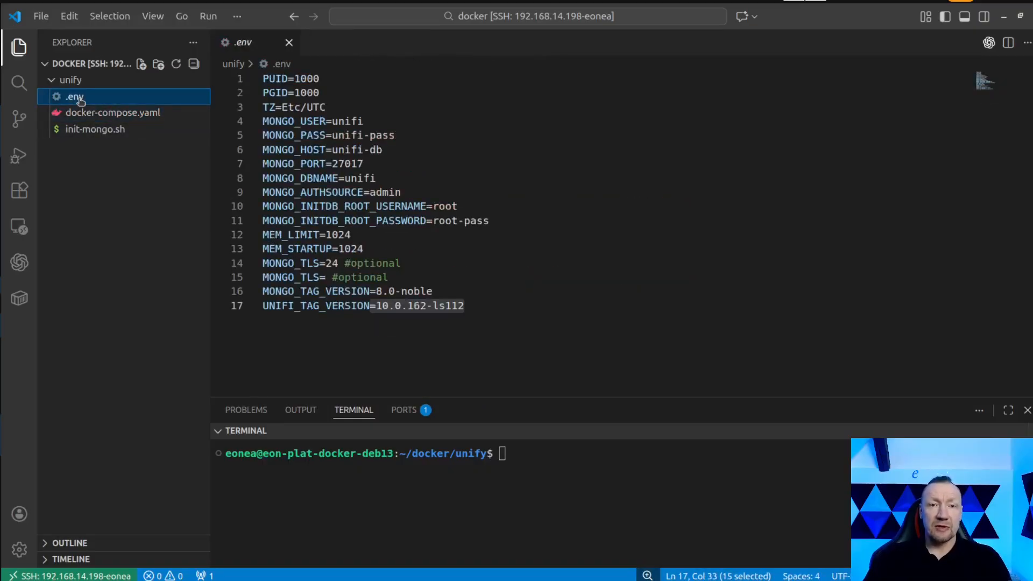
left_click_drag(490, 316, 243, 89)
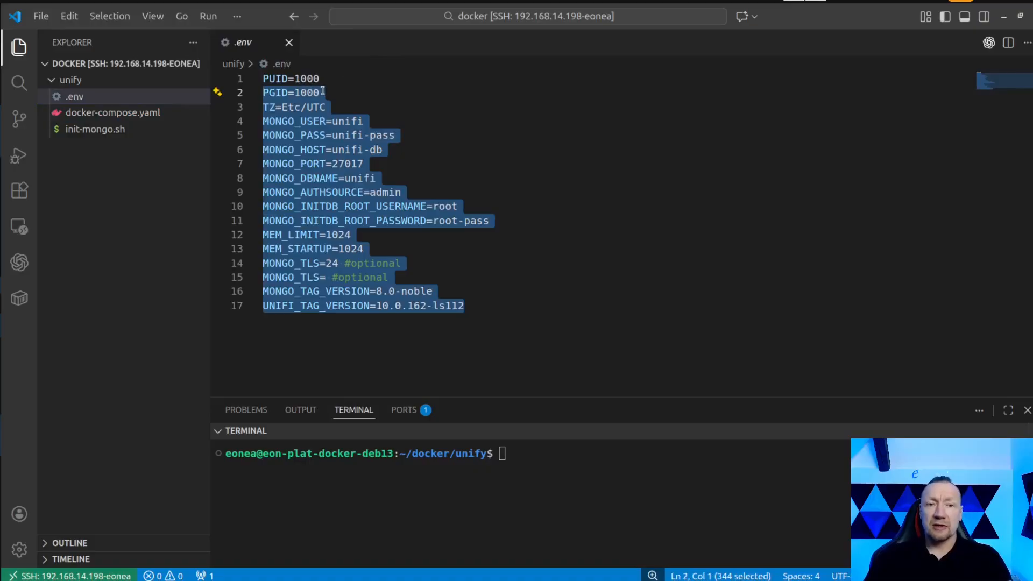
left_click_drag(326, 107, 497, 231)
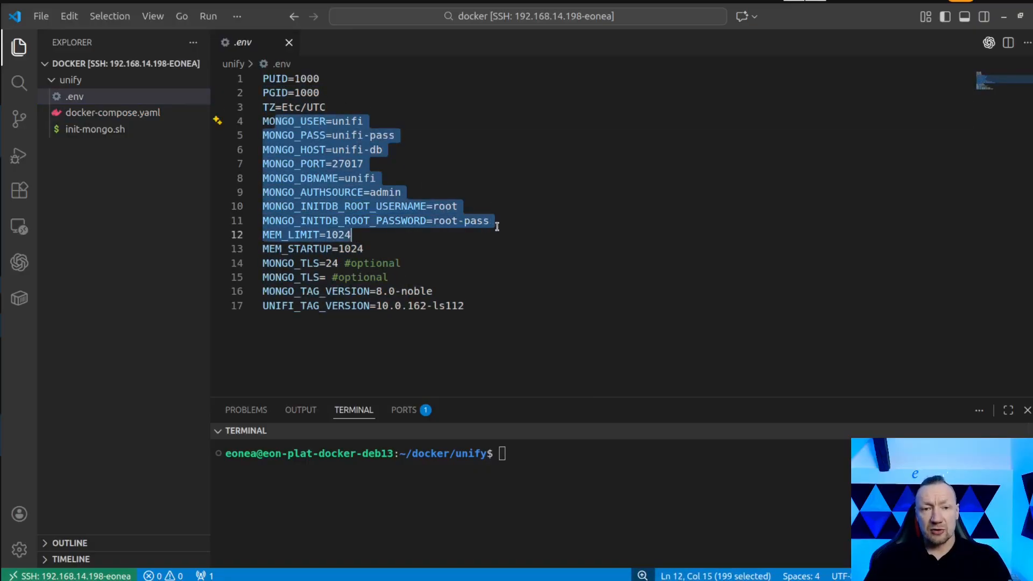
left_click_drag(371, 248, 256, 239)
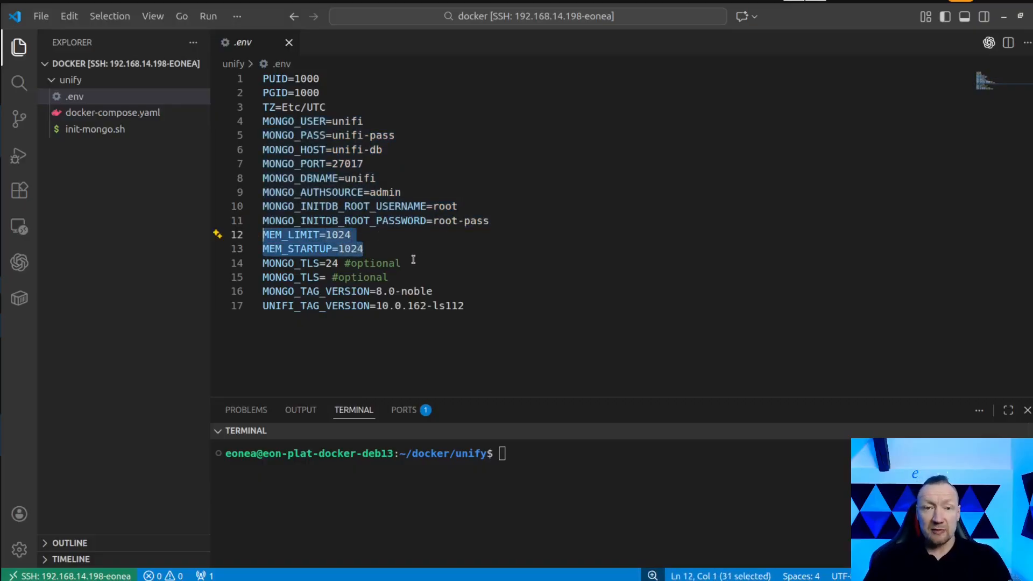
Highlight the MONGO_TAG_VERSION and UNIFI_TAG_VERSION lines in the .env file to review the image versions.
left_click_drag(462, 305, 263, 291)
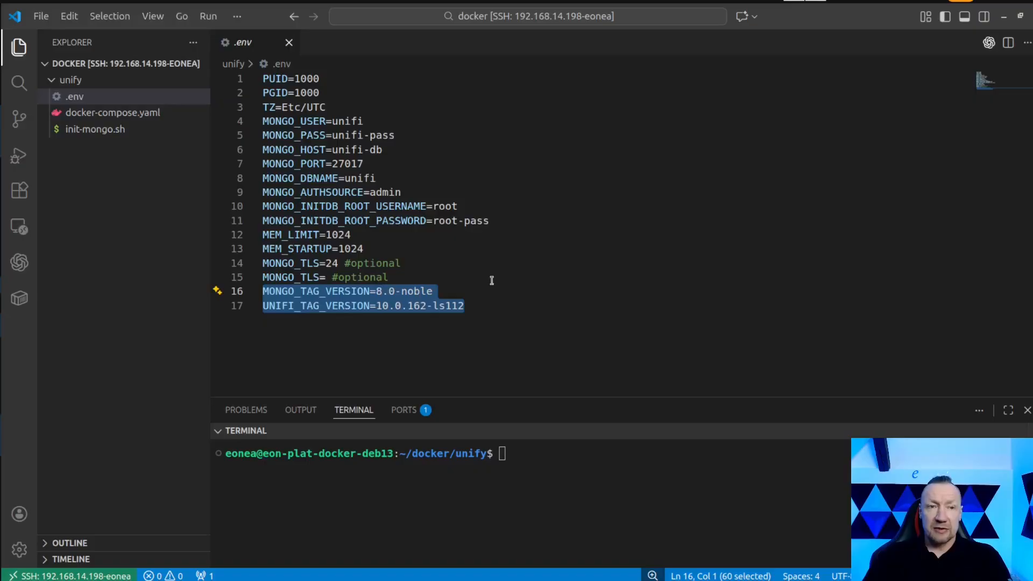
left_click(467, 292)
left_click(469, 306)
left_click_drag(465, 307, 262, 294)
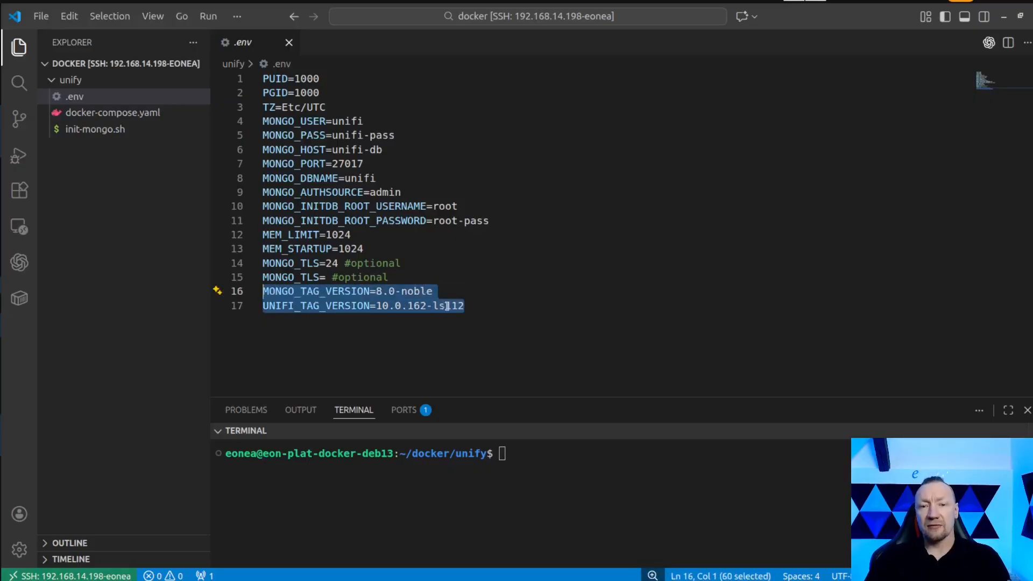
left_click(466, 306)
left_click_drag(466, 305, 262, 294)
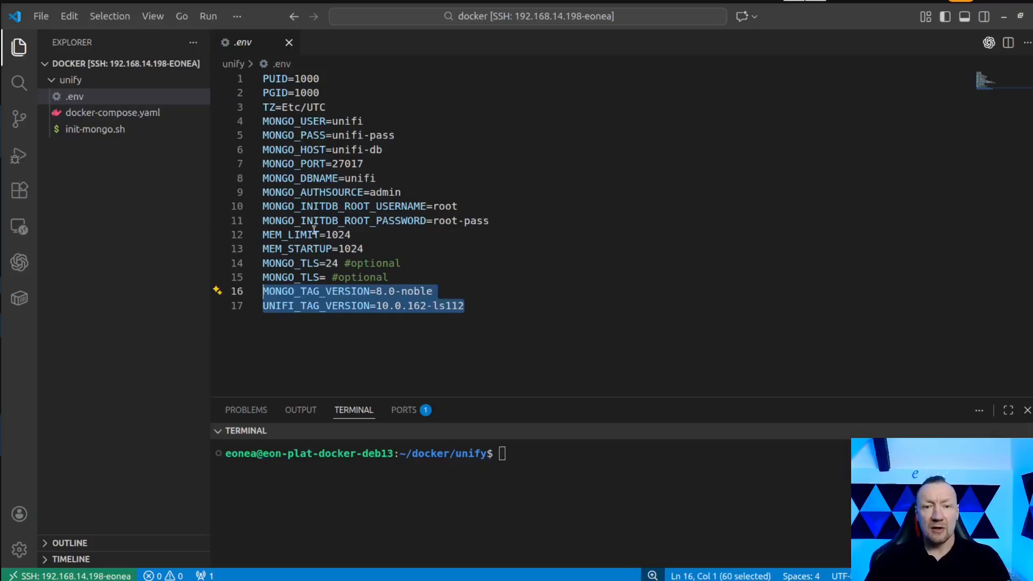
Check the MONGO_TAG_VERSION reference in docker-compose.yaml's unifi-db image line and open init-mongo.sh.
left_click(193, 115)
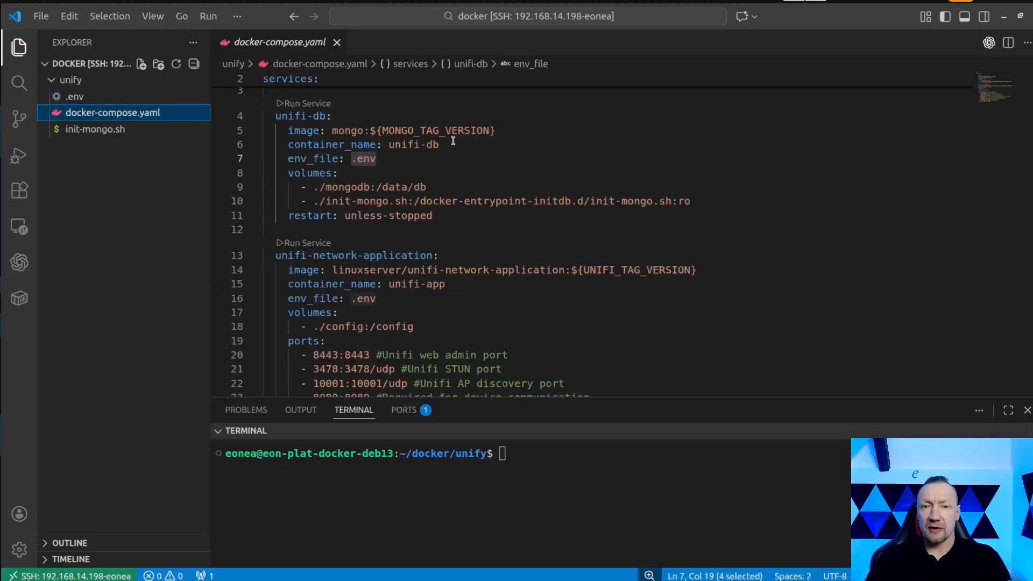
left_click_drag(377, 130, 496, 131)
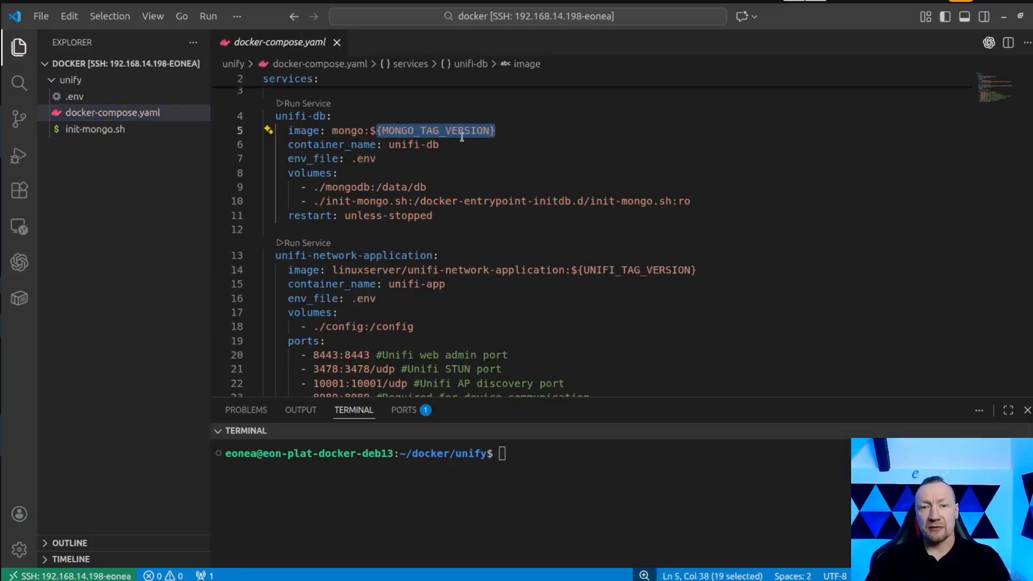
left_click(109, 134)
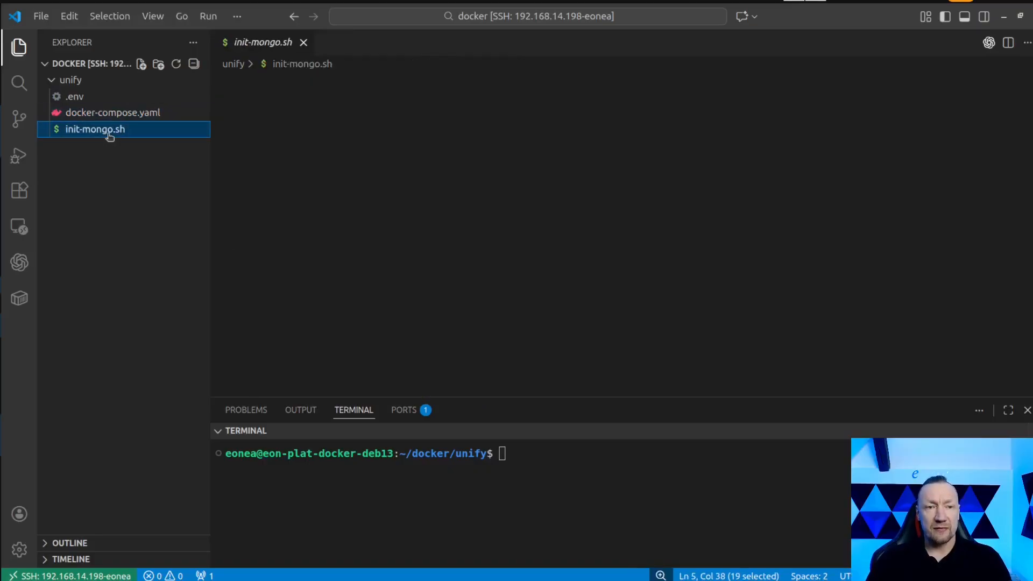
Set UNIFI_TAG_VERSION to 10.0.162-ls111 in the .env file and highlight that line.
left_click(89, 99)
left_click(489, 313)
key("BackSpace")
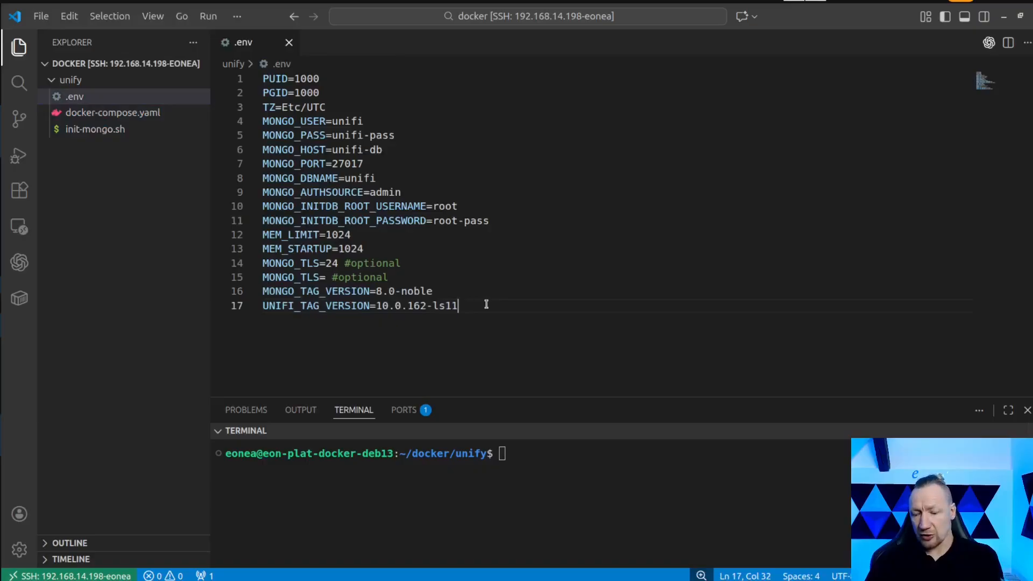
type("1")
left_click_drag(466, 305, 257, 305)
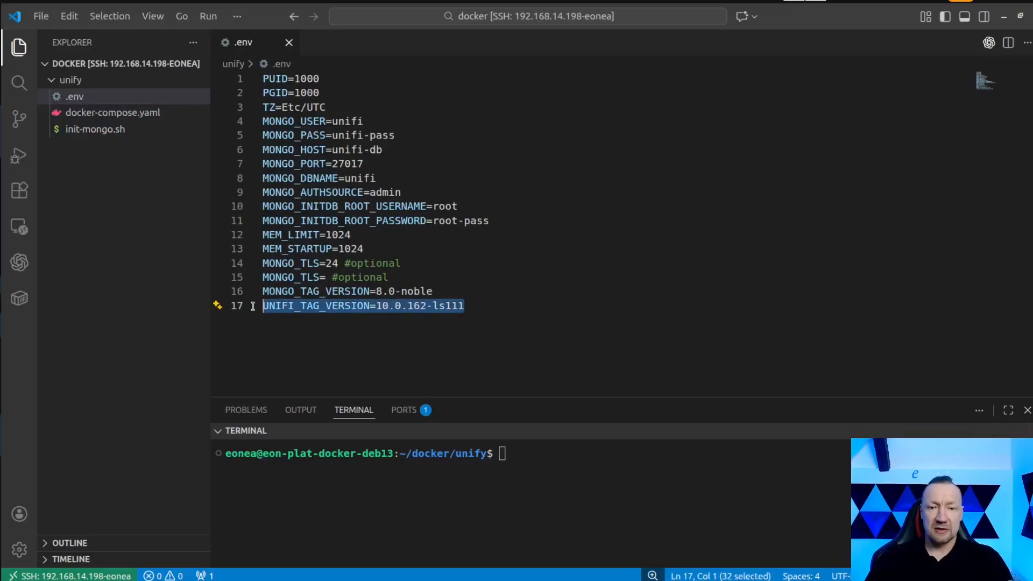
Review the unifi-db service's volume mappings, the mounted init-mongo.sh script and the restart policy in docker-compose.yaml.
left_click(120, 114)
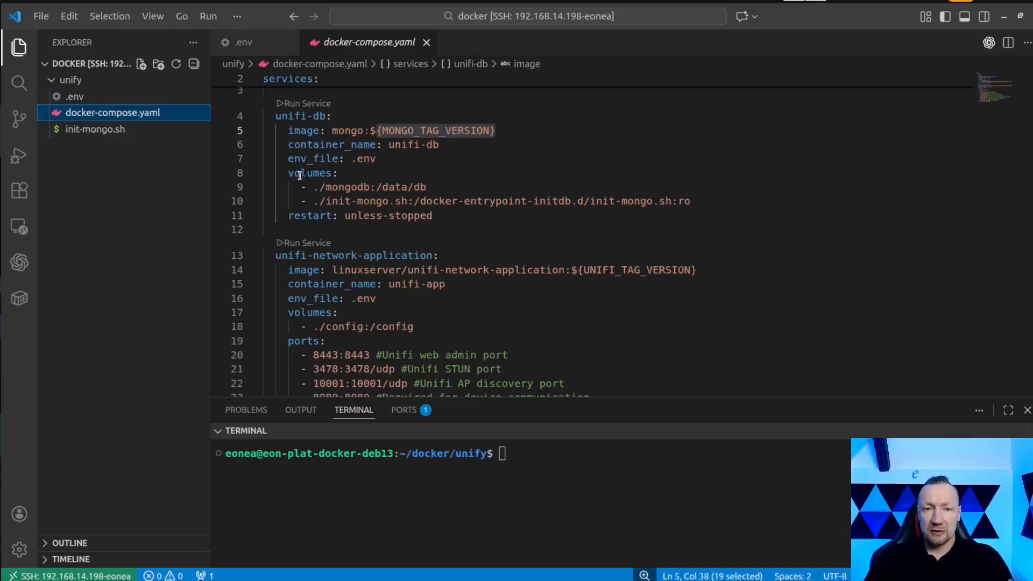
left_click_drag(292, 173, 326, 172)
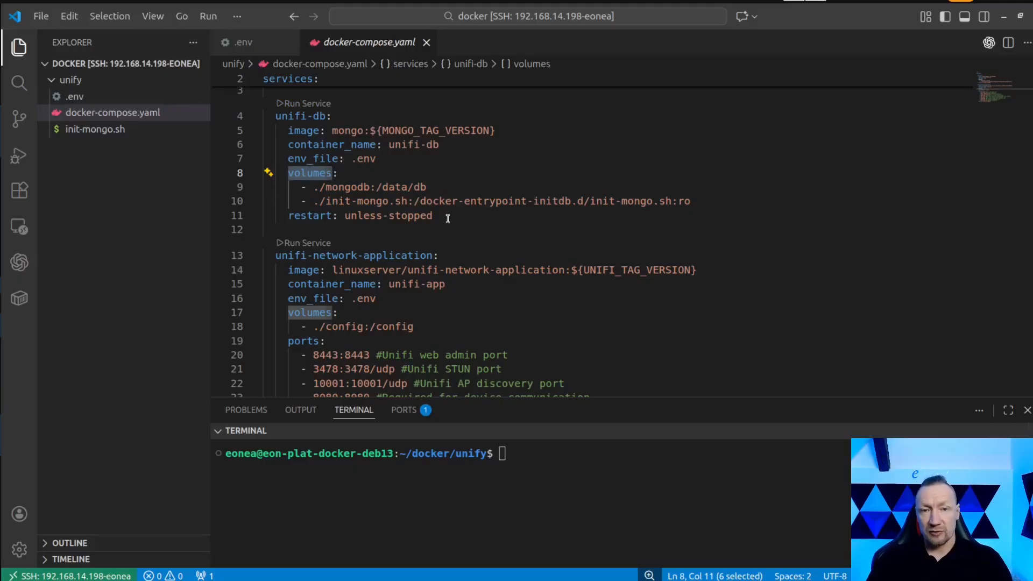
left_click_drag(313, 201, 407, 201)
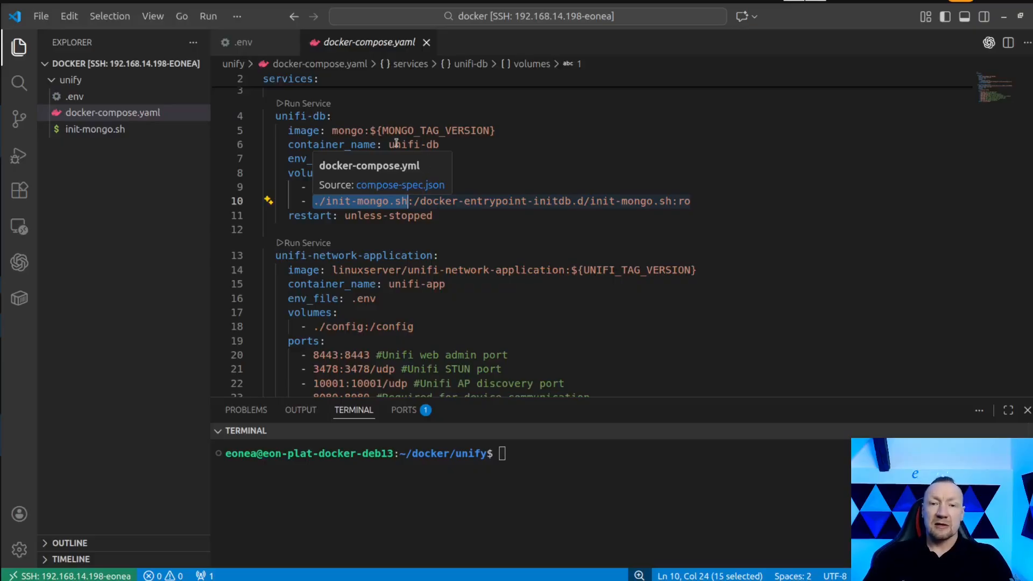
left_click(85, 134)
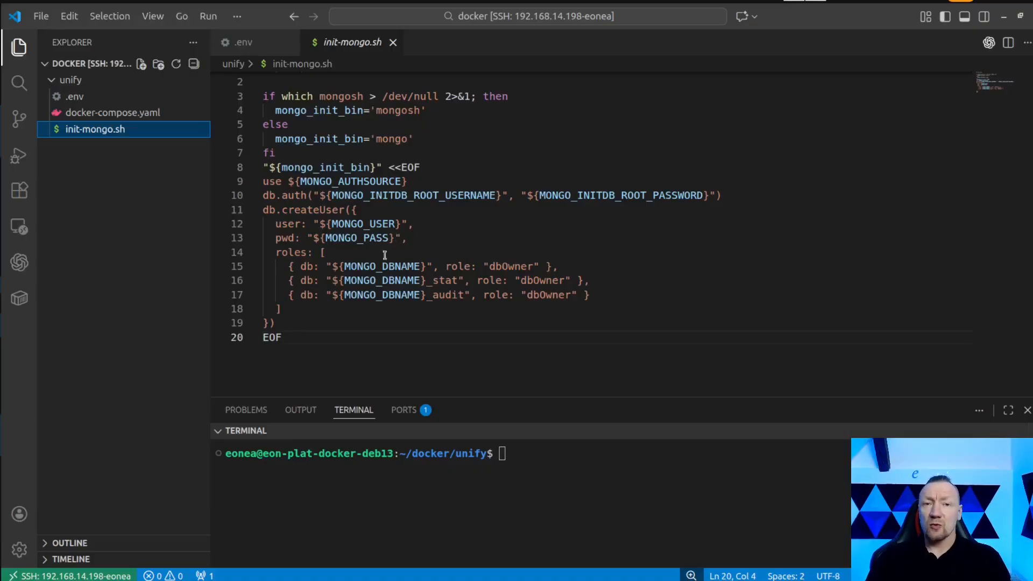
left_click(142, 114)
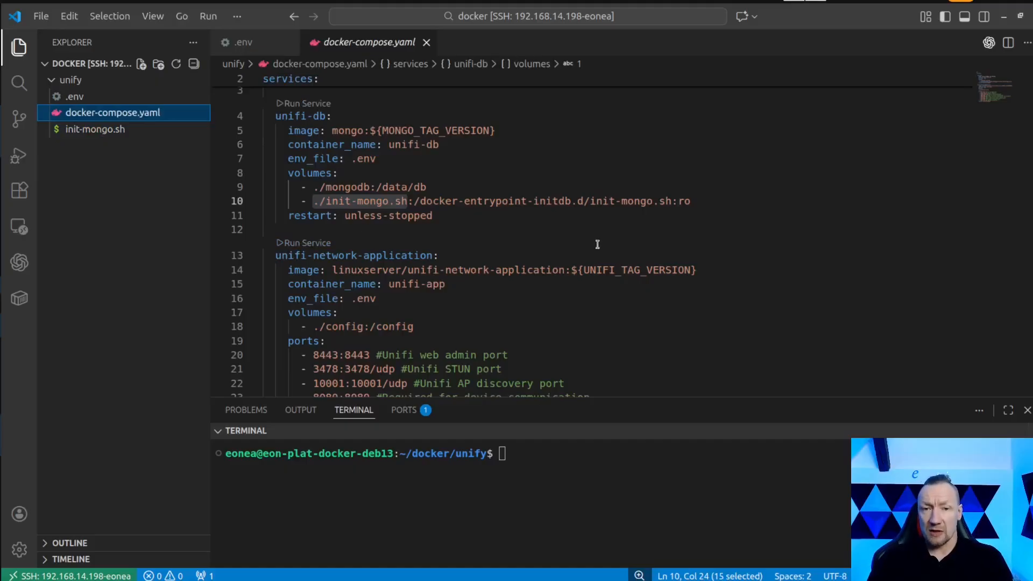
mouse_move(320, 295)
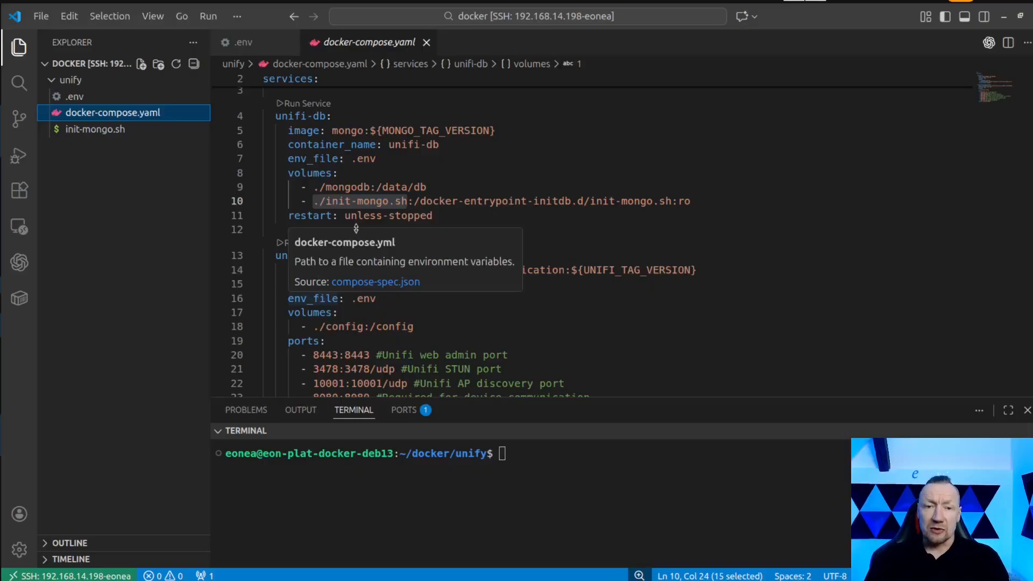
left_click(290, 217)
left_click_drag(291, 217, 437, 217)
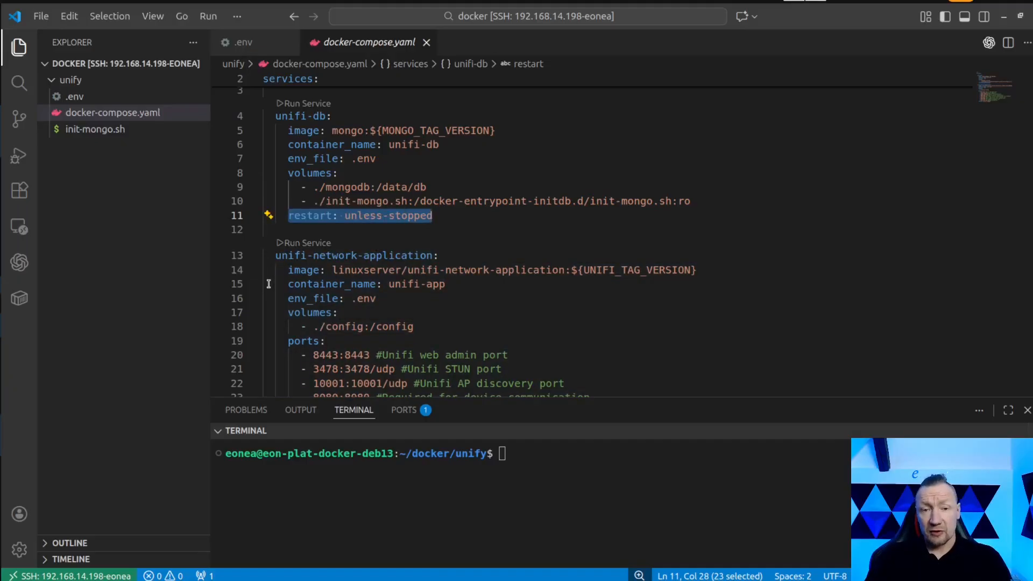
Check the image line, container name, env_file and config volume of the unifi-network-application service.
left_click_drag(293, 270, 696, 271)
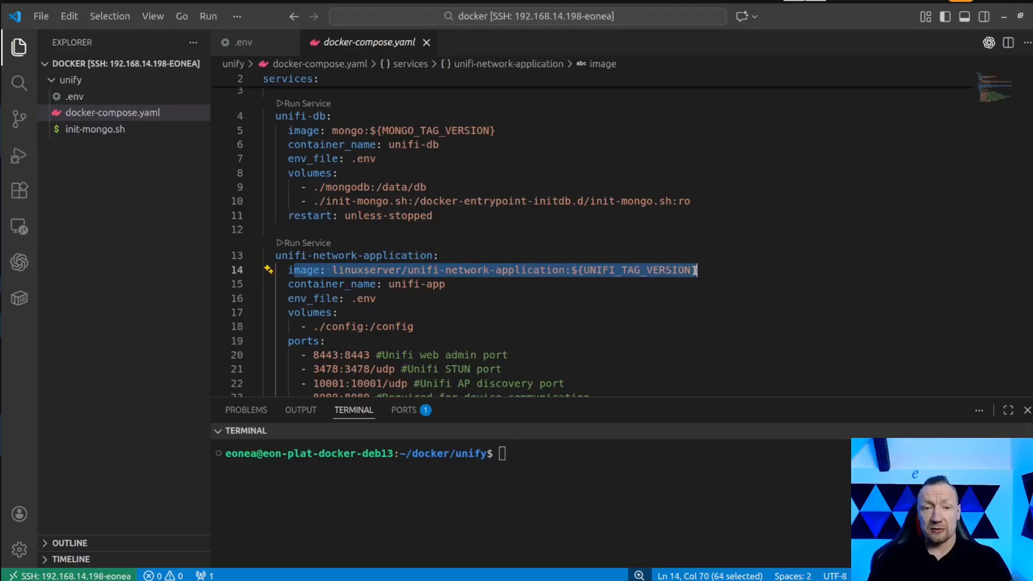
left_click_drag(313, 284, 446, 284)
left_click(329, 299)
left_click_drag(330, 299, 377, 299)
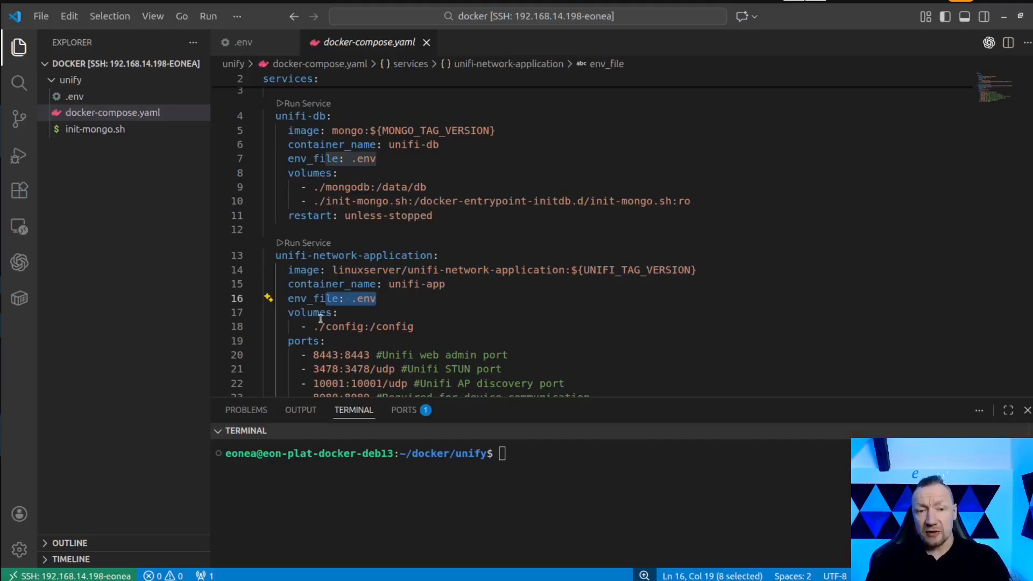
left_click_drag(313, 327, 363, 327)
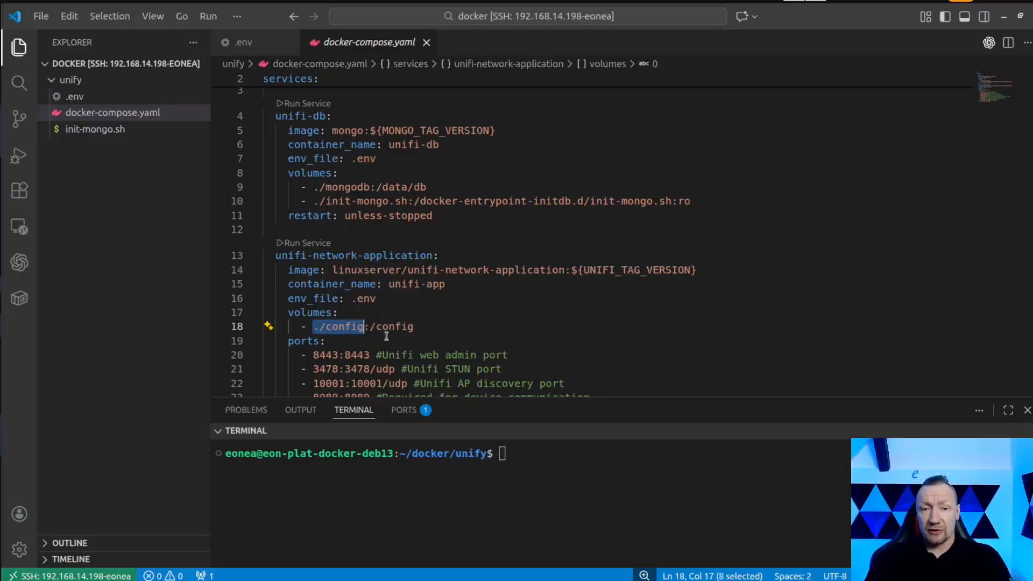
Review the unifi-network-application port list, highlighting the 8443 web admin and 3478 STUN mappings and checking the AP discovery line.
scroll(386, 336, "down", 3)
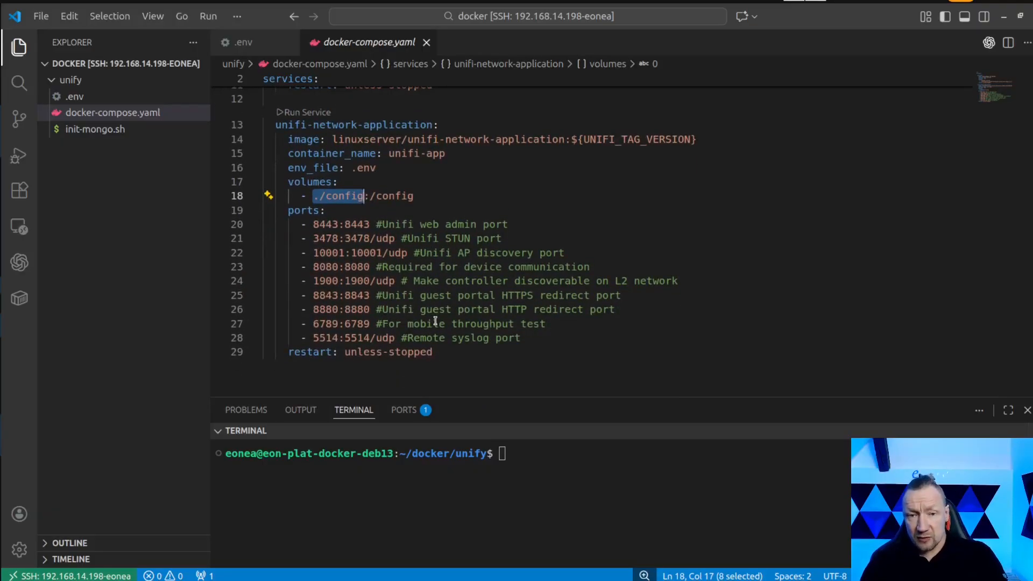
left_click_drag(521, 338, 264, 220)
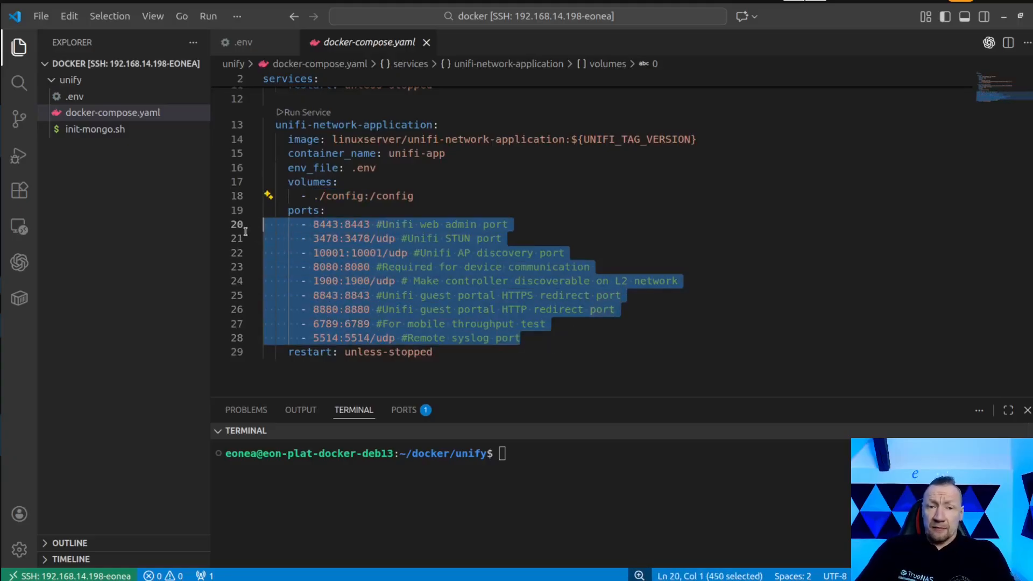
left_click(473, 389)
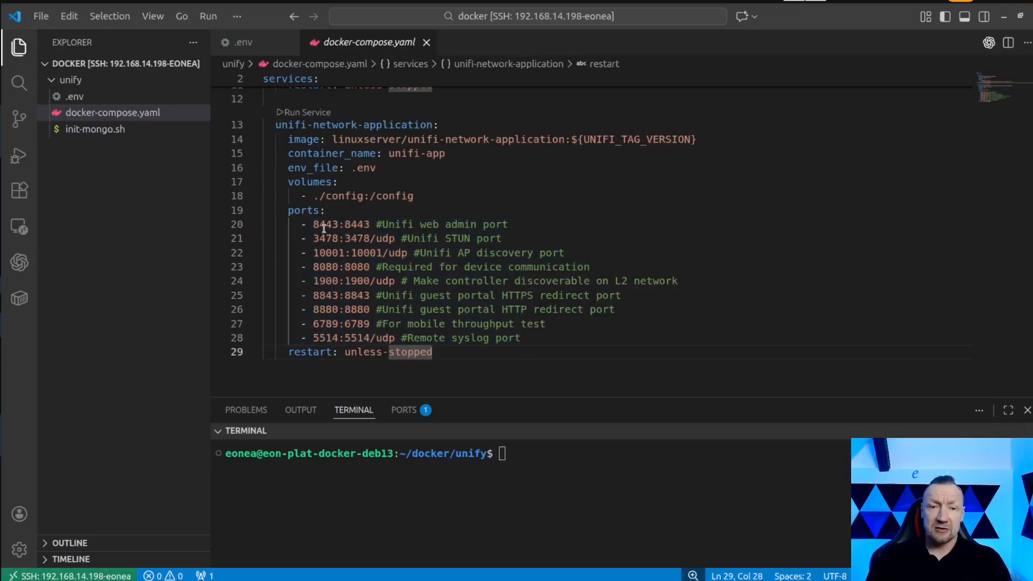
left_click_drag(314, 225, 367, 230)
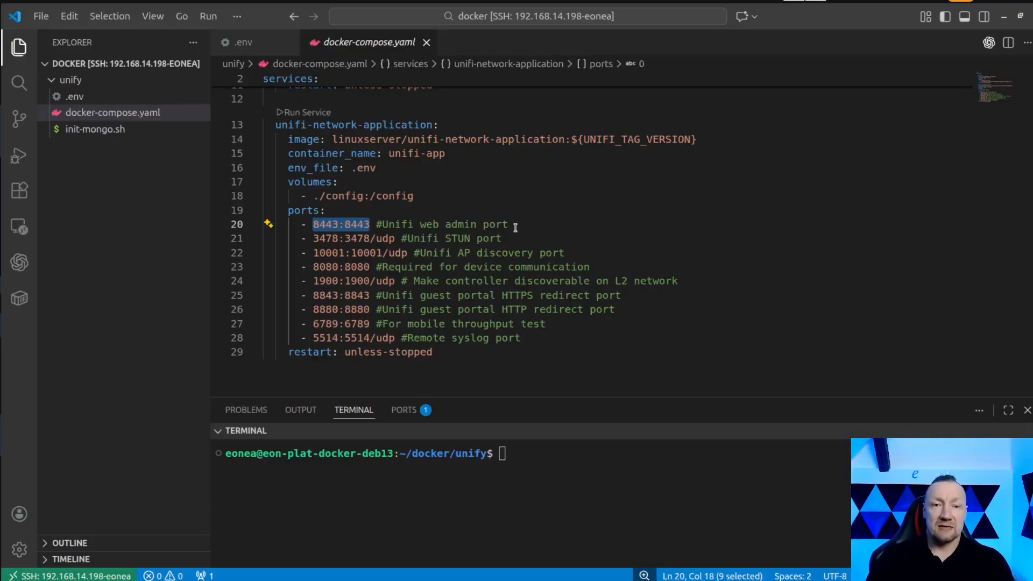
left_click_drag(503, 239, 313, 239)
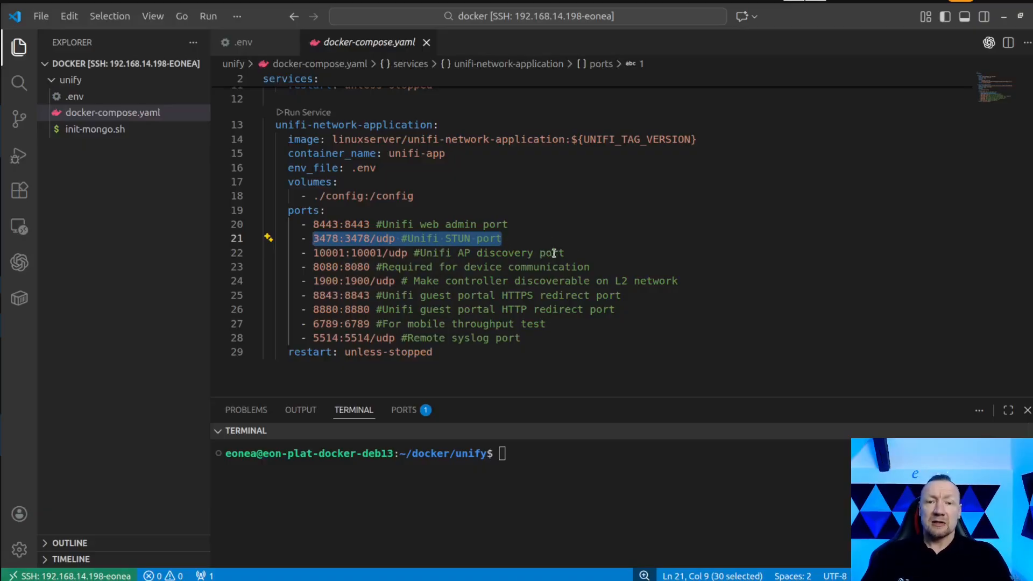
left_click(580, 253)
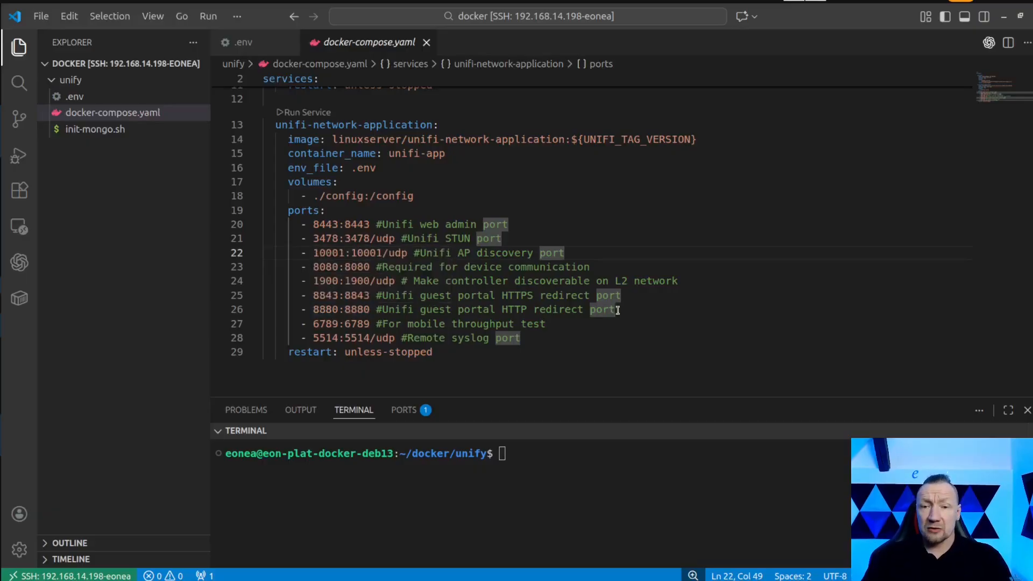
Review the guest portal, throughput test and syslog ports, recheck 8443 and 8080, and check the service's restart policy.
left_click_drag(618, 311, 301, 295)
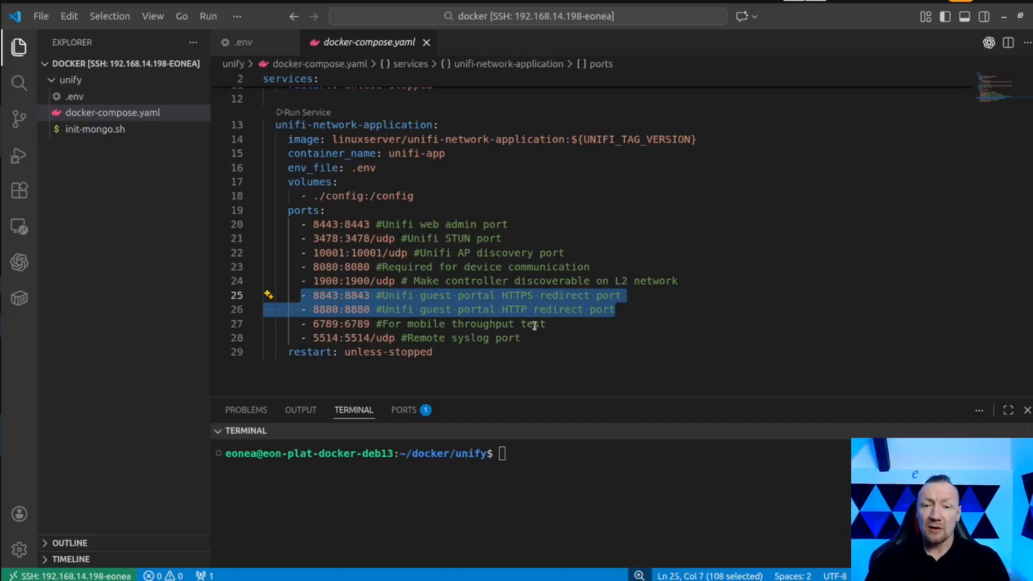
left_click_drag(546, 324, 313, 322)
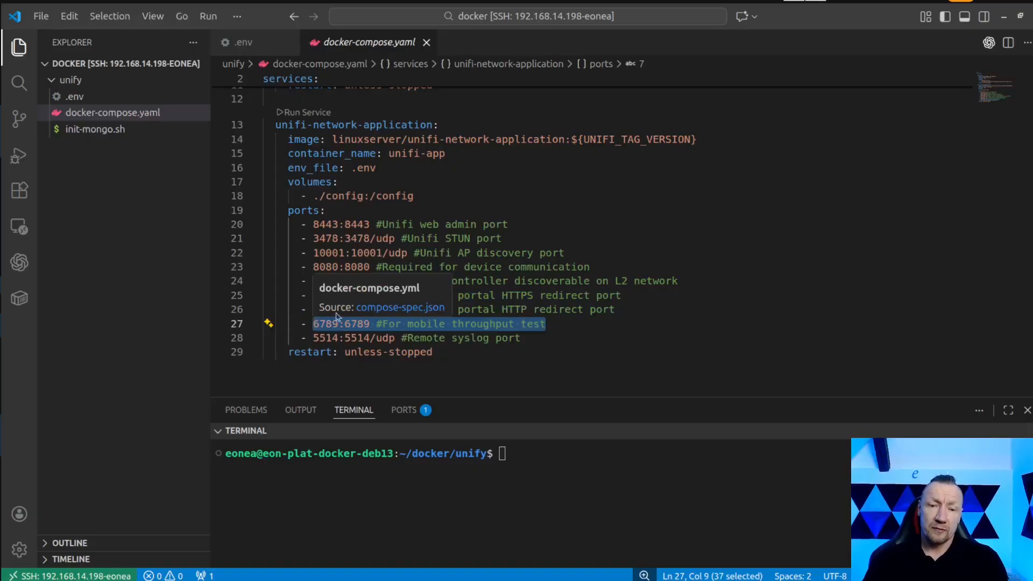
left_click(523, 340)
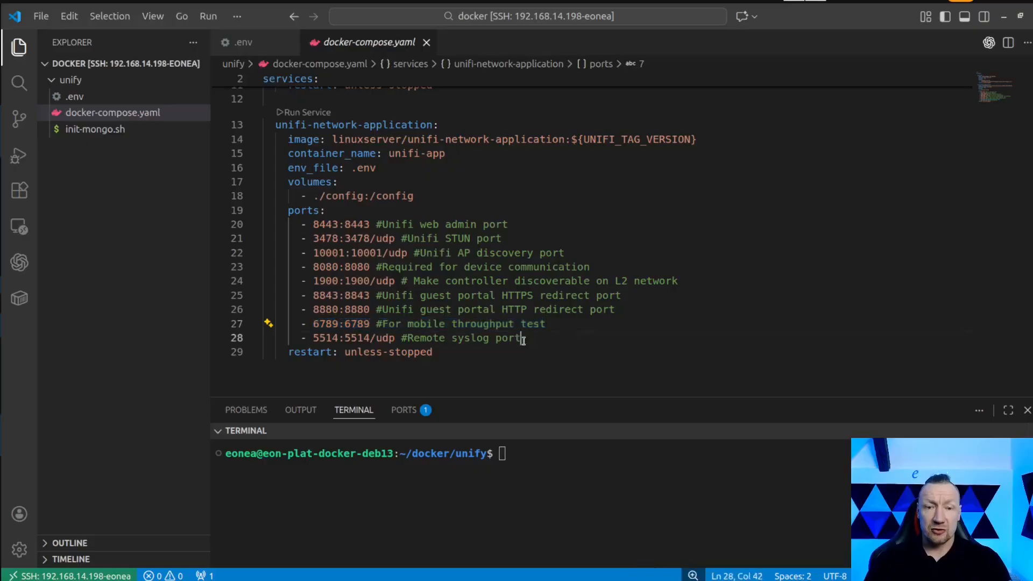
left_click_drag(523, 340, 364, 339)
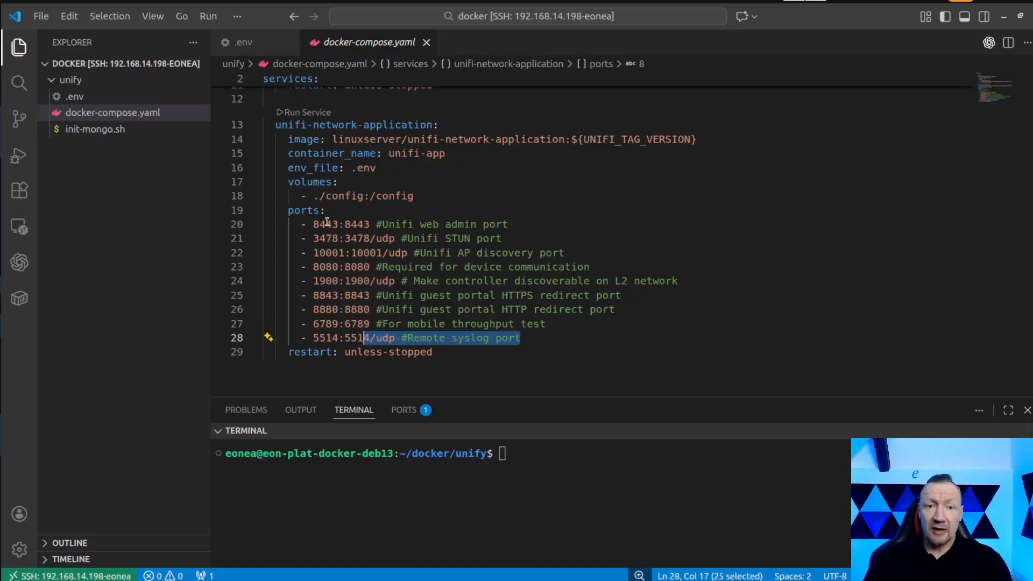
left_click_drag(312, 224, 370, 225)
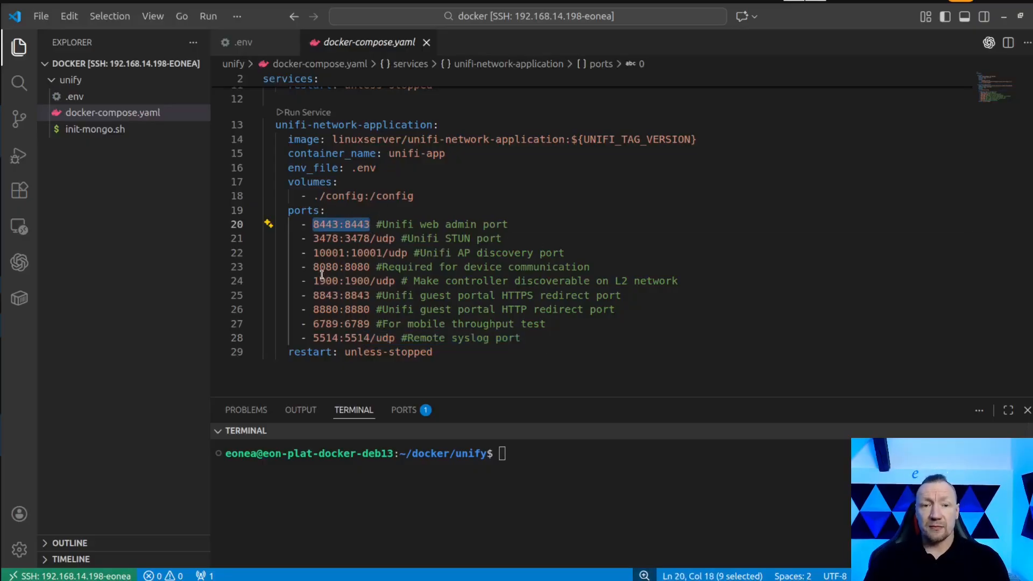
left_click_drag(313, 268, 364, 267)
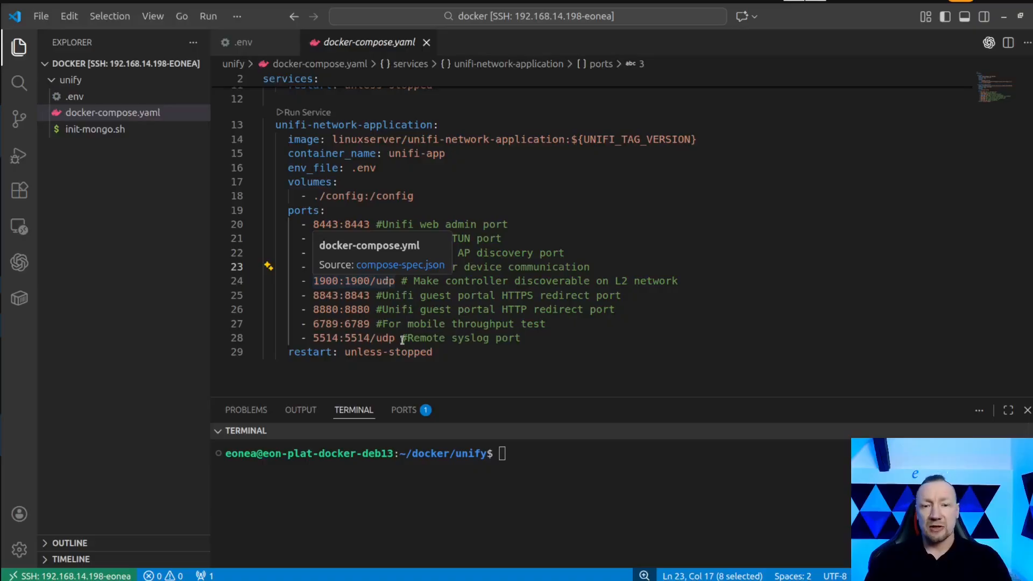
left_click(403, 369)
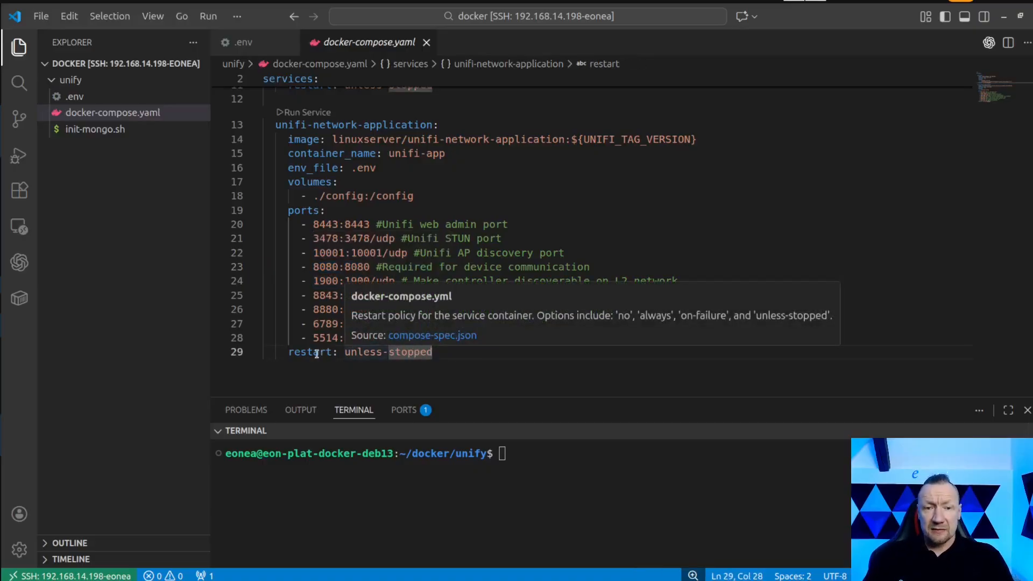
left_click_drag(320, 352, 390, 353)
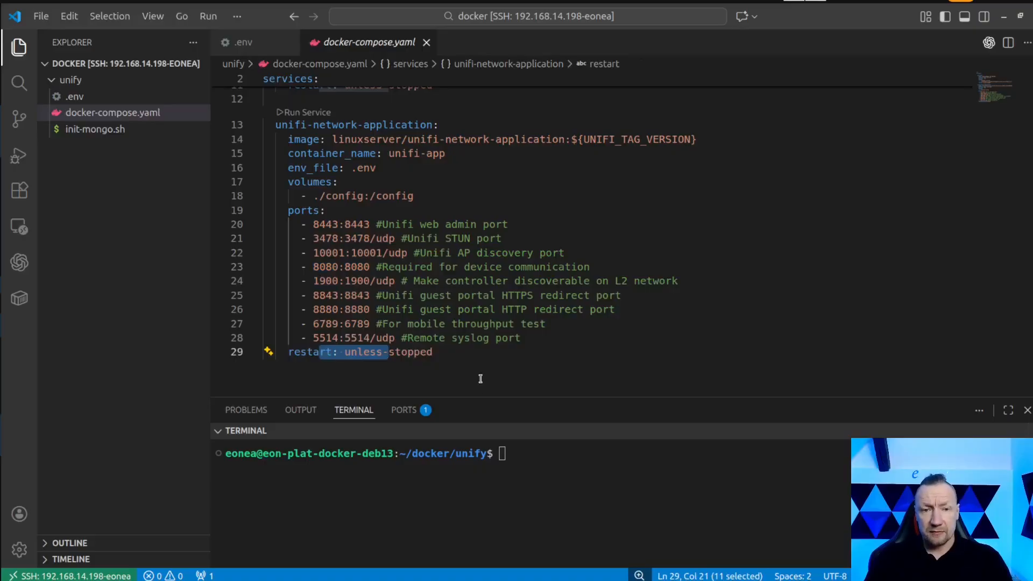
Clear the terminal and start the stack from the unify folder with docker compose up.
left_click(537, 461)
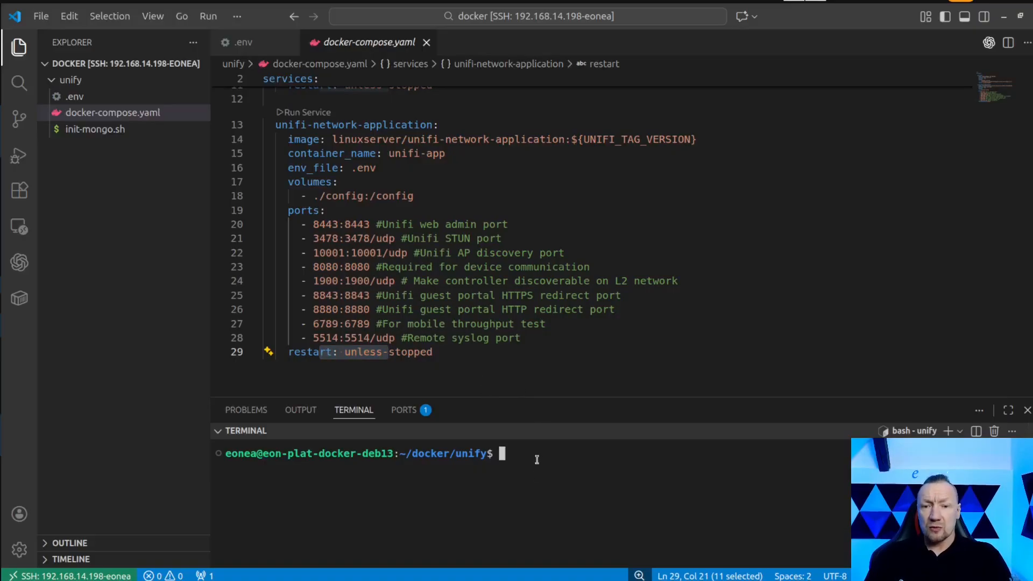
type("clear")
key("Up")
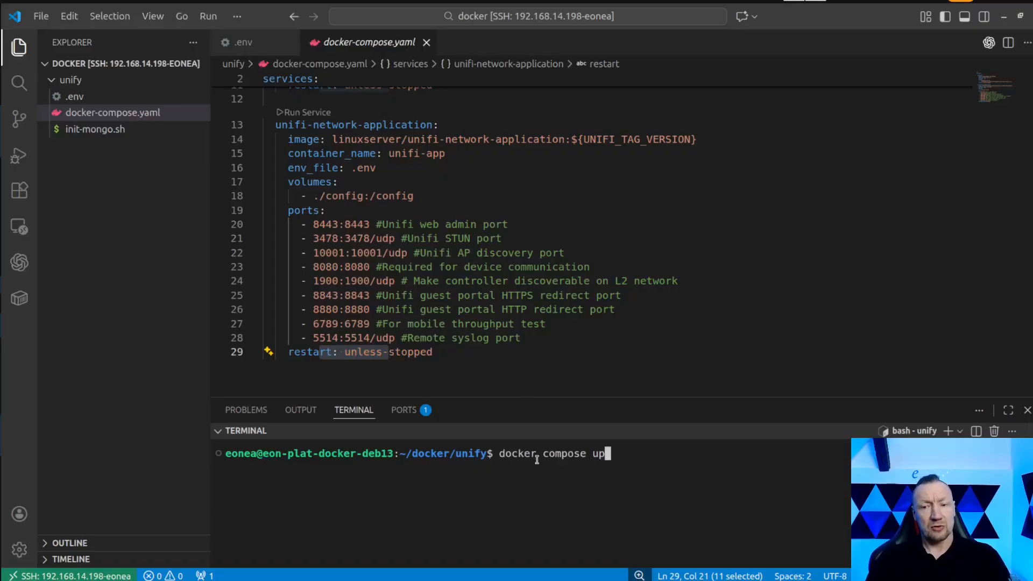
key("Return")
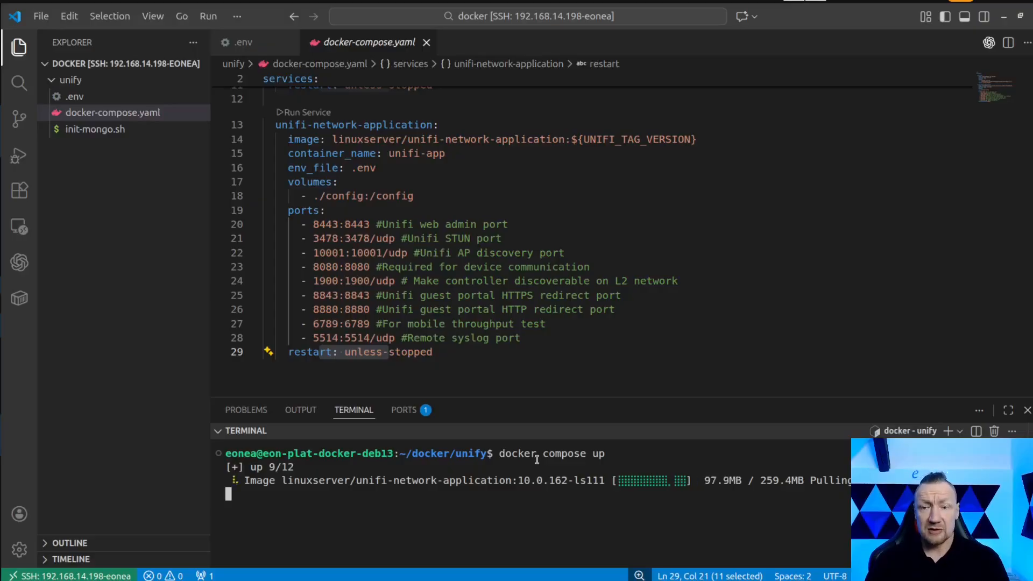
Look back over the init-mongo.sh mount and the unifi-network-application service in docker-compose.yaml while the containers start.
scroll(580, 353, "up", 3)
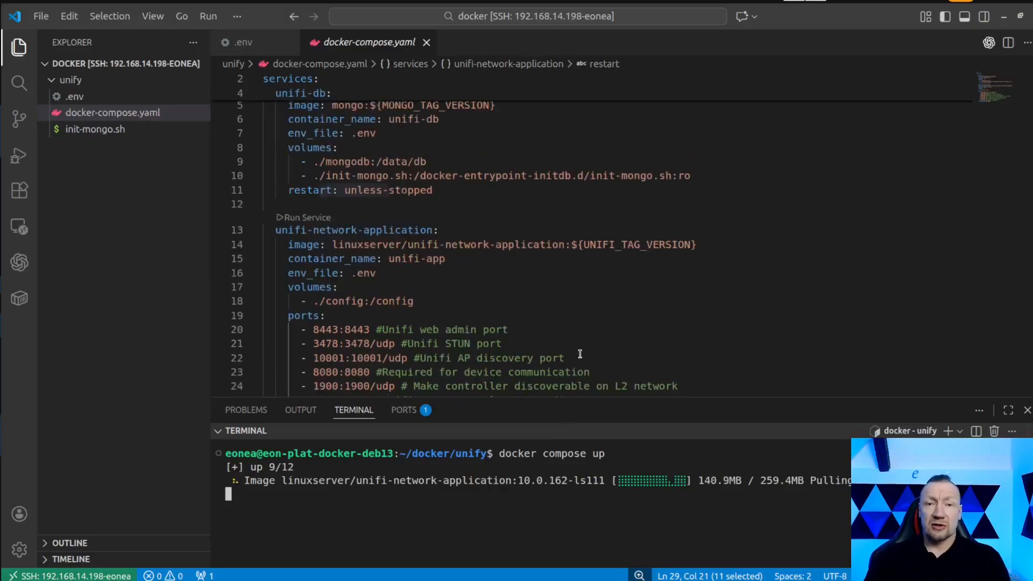
scroll(580, 353, "up", 2)
left_click_drag(322, 211, 414, 211)
scroll(485, 317, "down", 1)
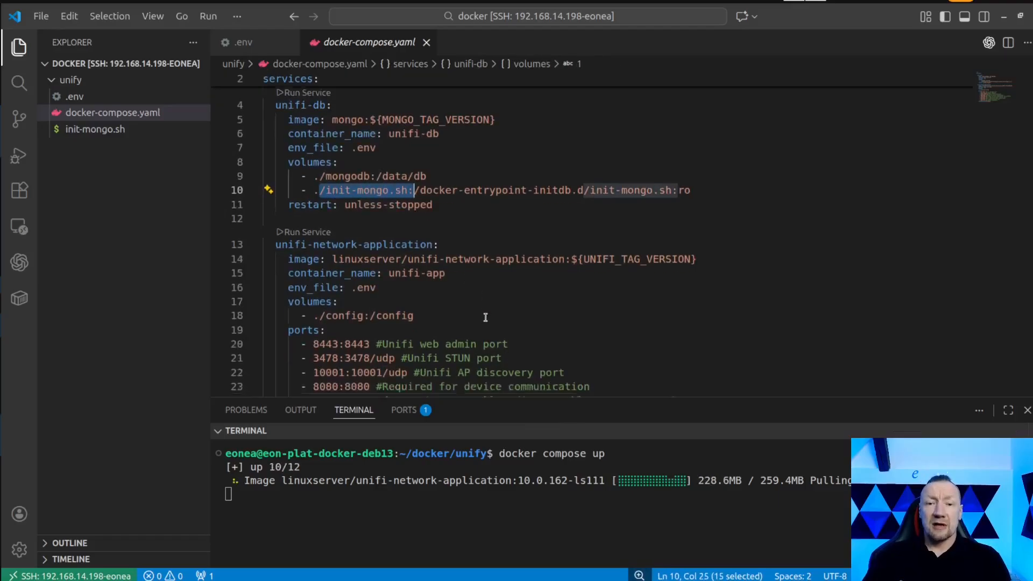
scroll(486, 318, "down", 1)
left_click_drag(295, 226, 413, 226)
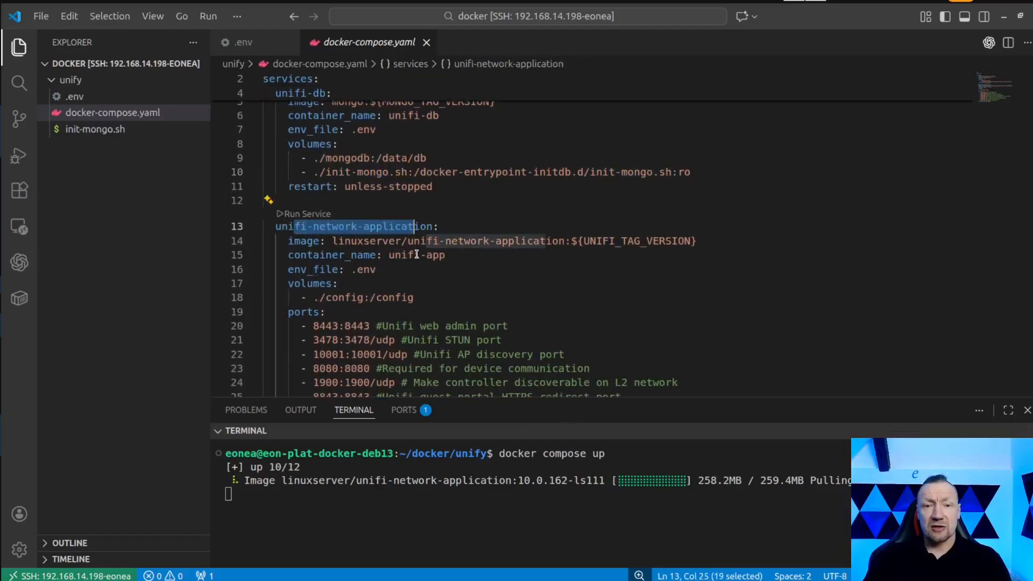
scroll(484, 276, "down", 3)
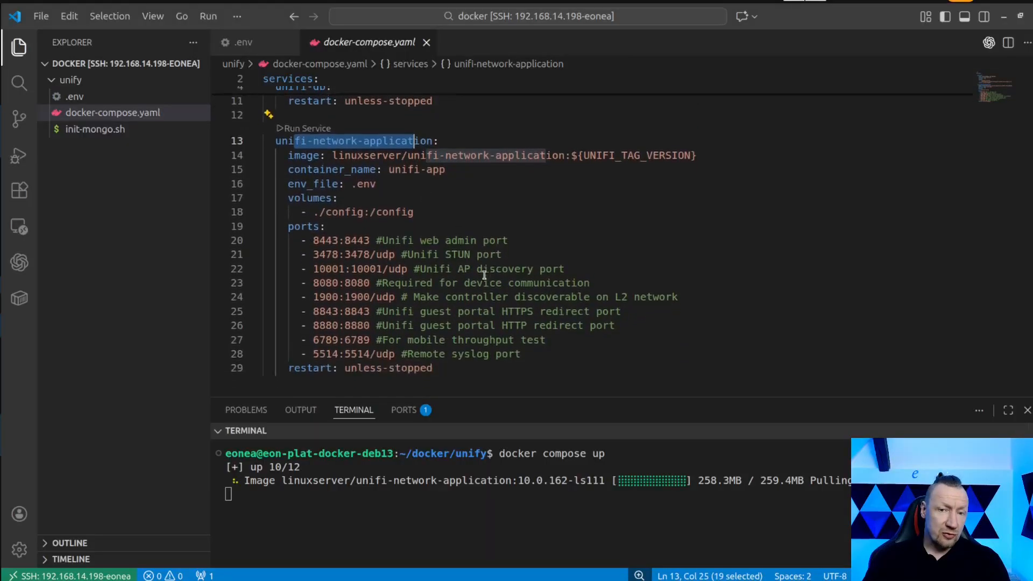
scroll(484, 275, "down", 1)
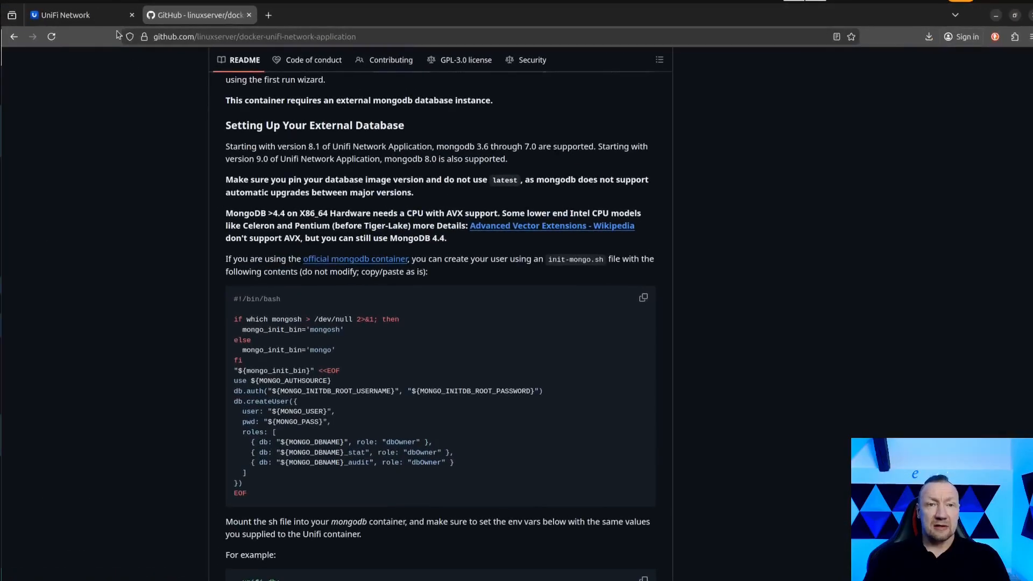
Switch to Firefox, reload the controller page at 192.168.14.198:8443 and accept the self-signed certificate risk.
left_click(79, 20)
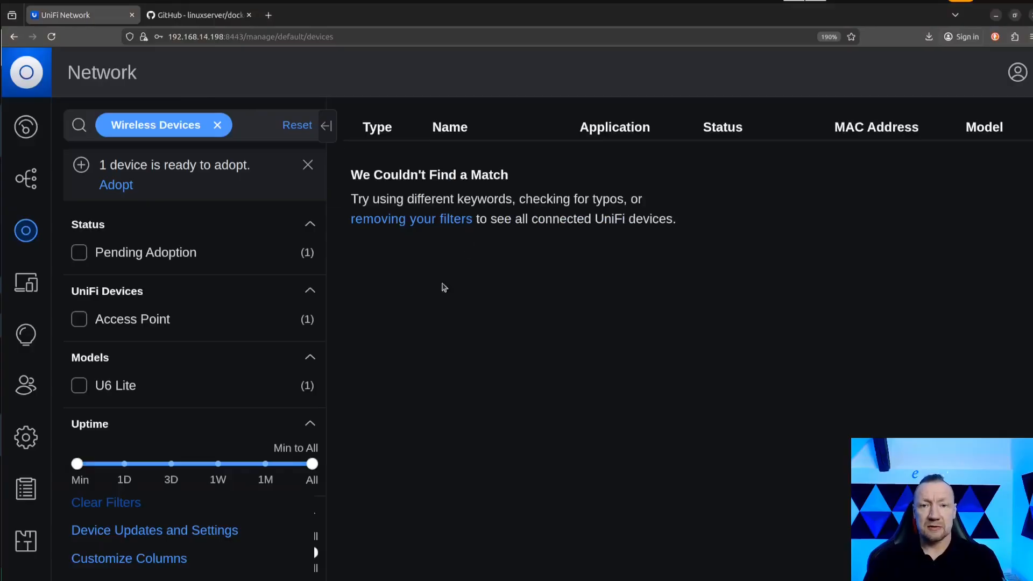
left_click(52, 37)
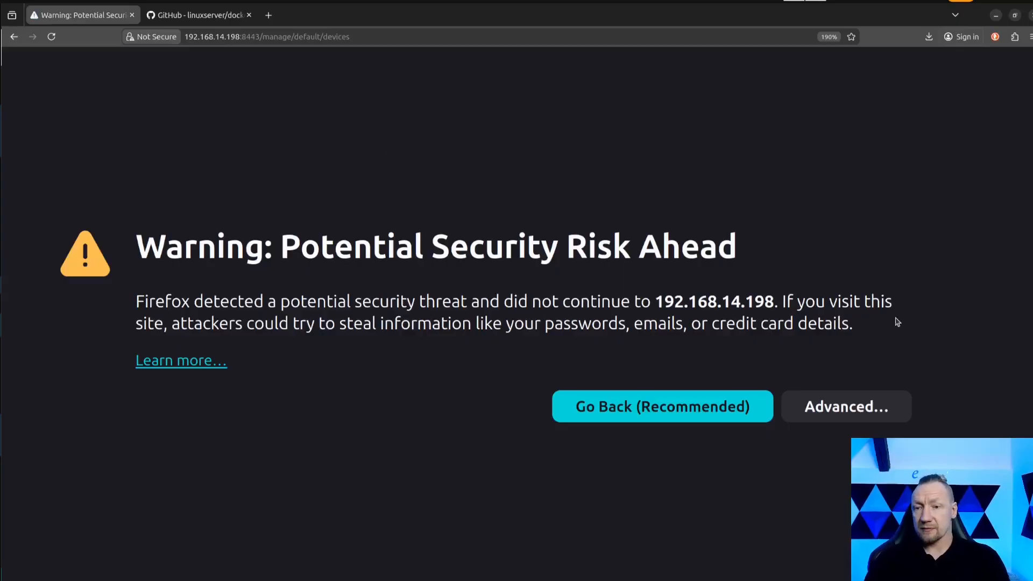
left_click(840, 399)
scroll(591, 351, "down", 4)
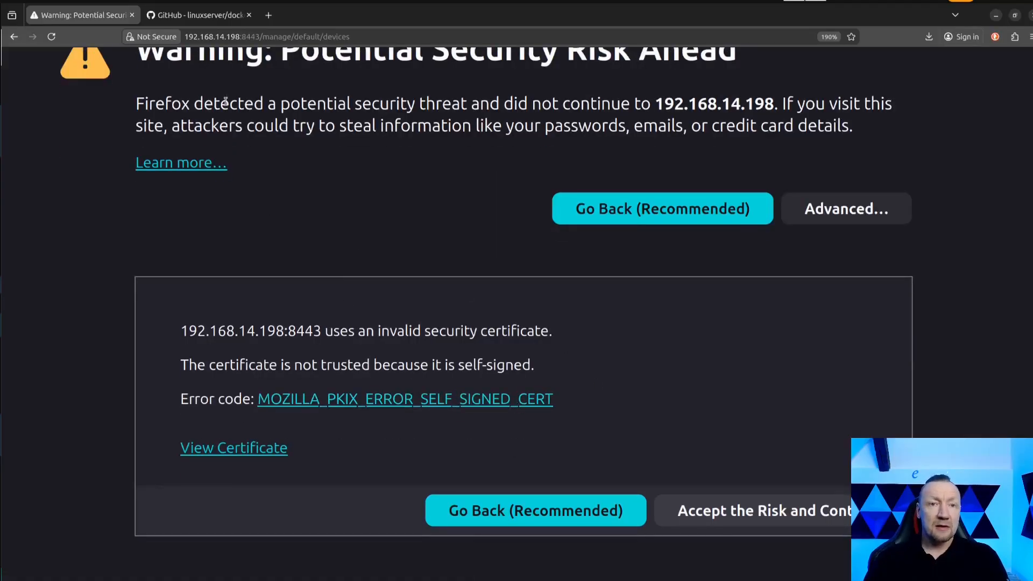
left_click(741, 519)
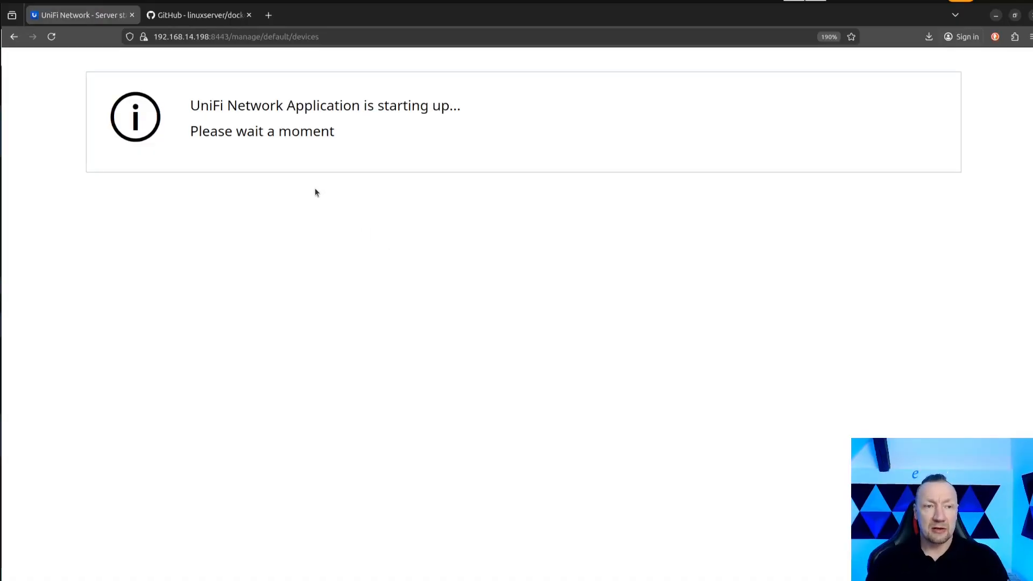
Switch to VS Code to check the newest unifi-db log entry in the compose output, and return to Firefox.
key("alt+Tab")
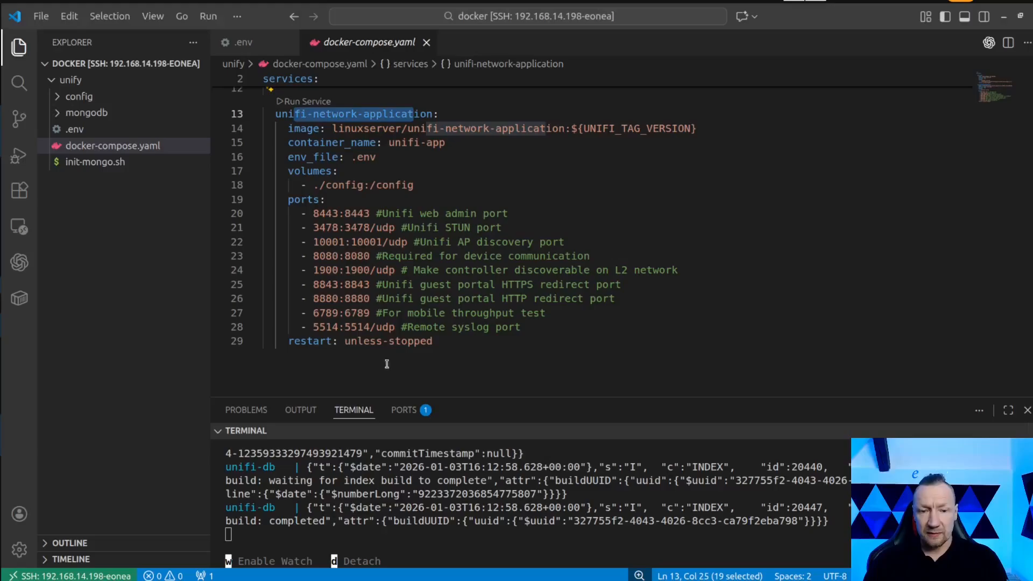
left_click_drag(792, 529, 227, 509)
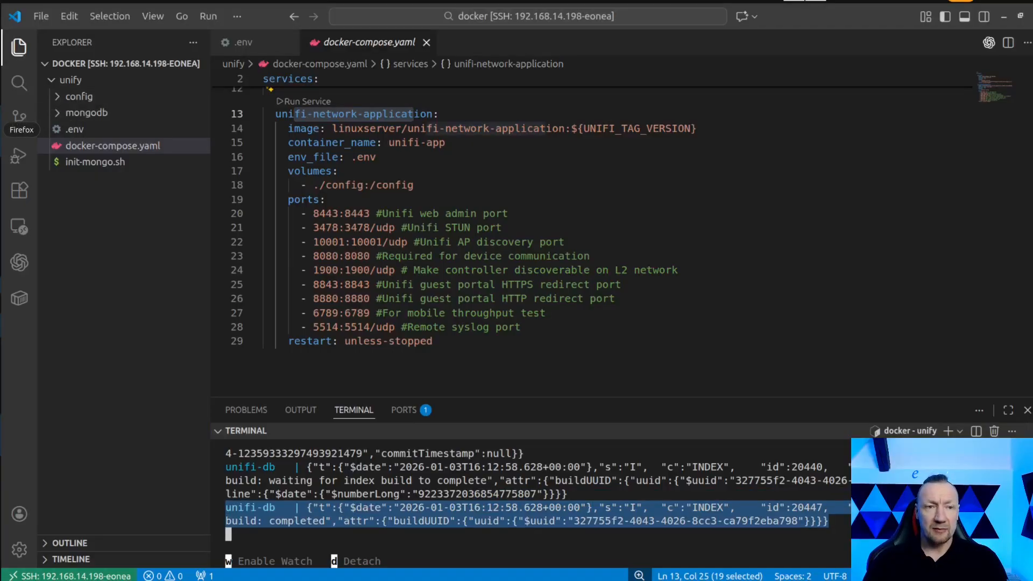
left_click(1, 130)
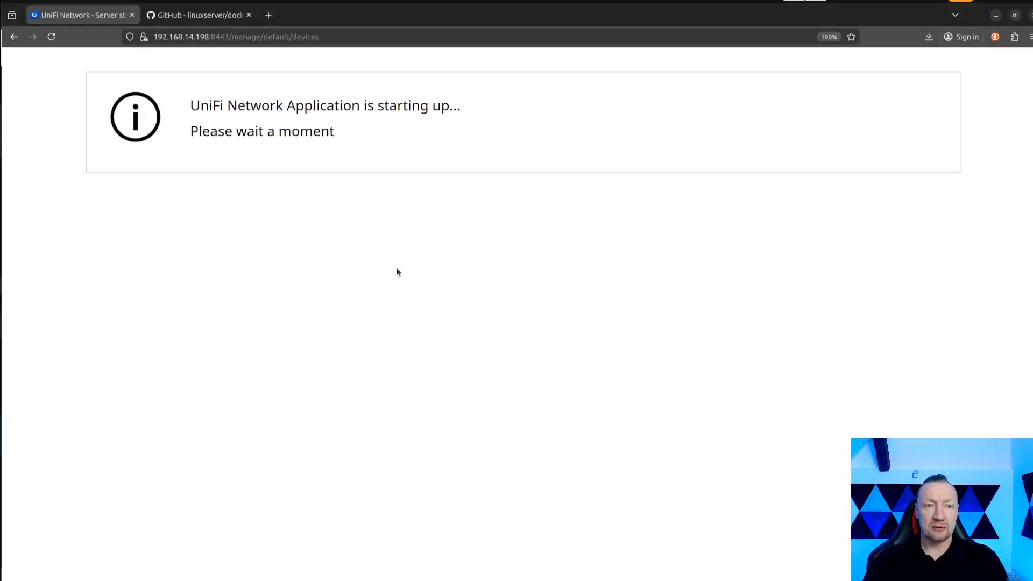
Run docker stats in the separate root terminal, widen its window to fit the table, and examine the unifi-app container's CPU usage.
key("alt+Tab")
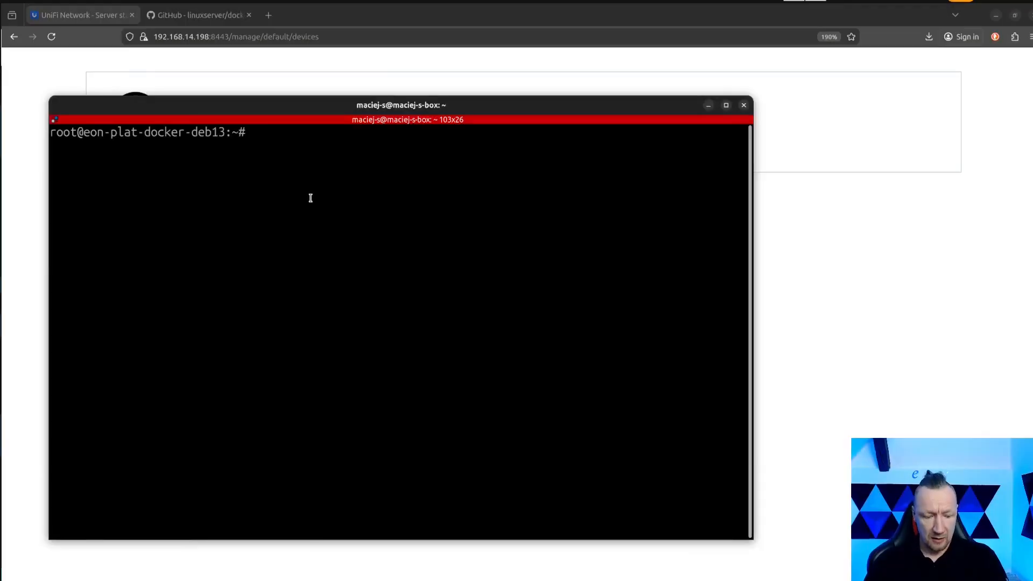
type("docker")
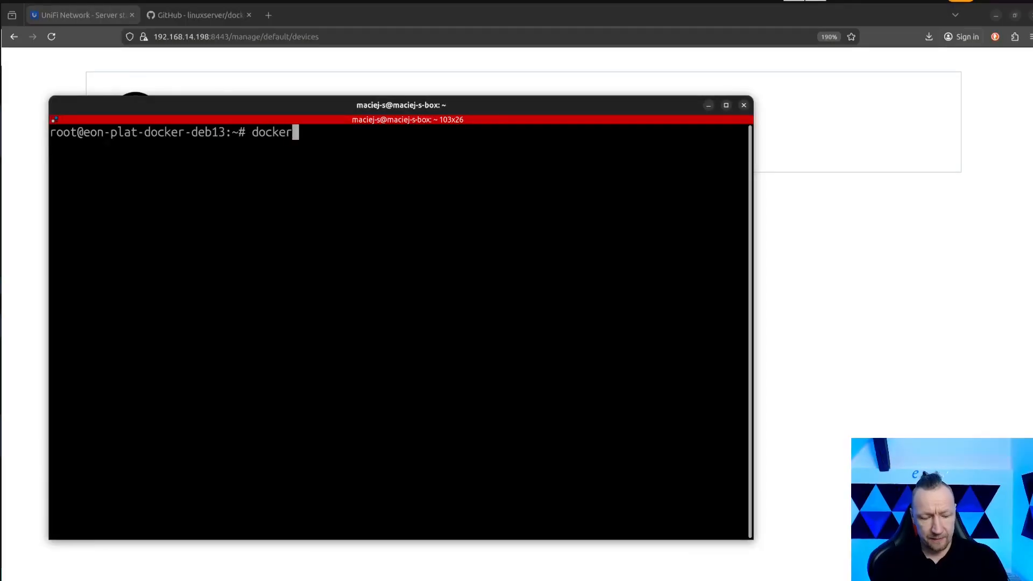
type(" stats")
key("Return")
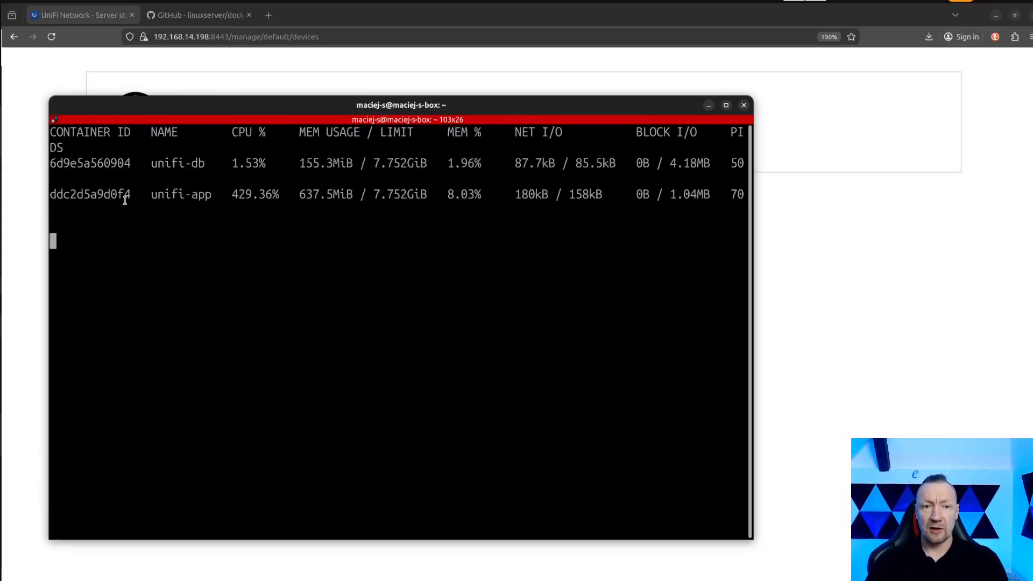
left_click_drag(753, 197, 901, 199)
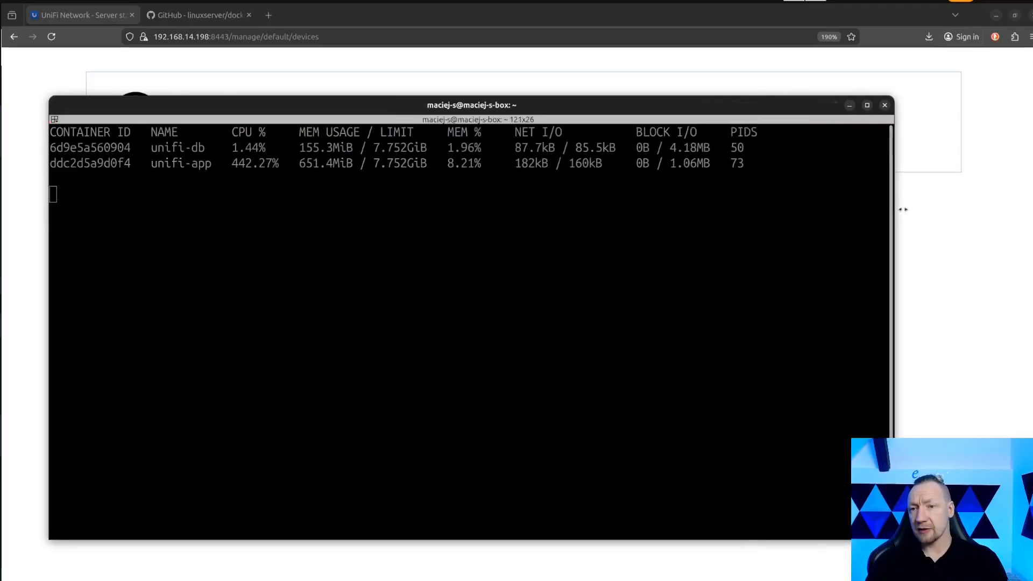
left_click_drag(84, 164, 295, 163)
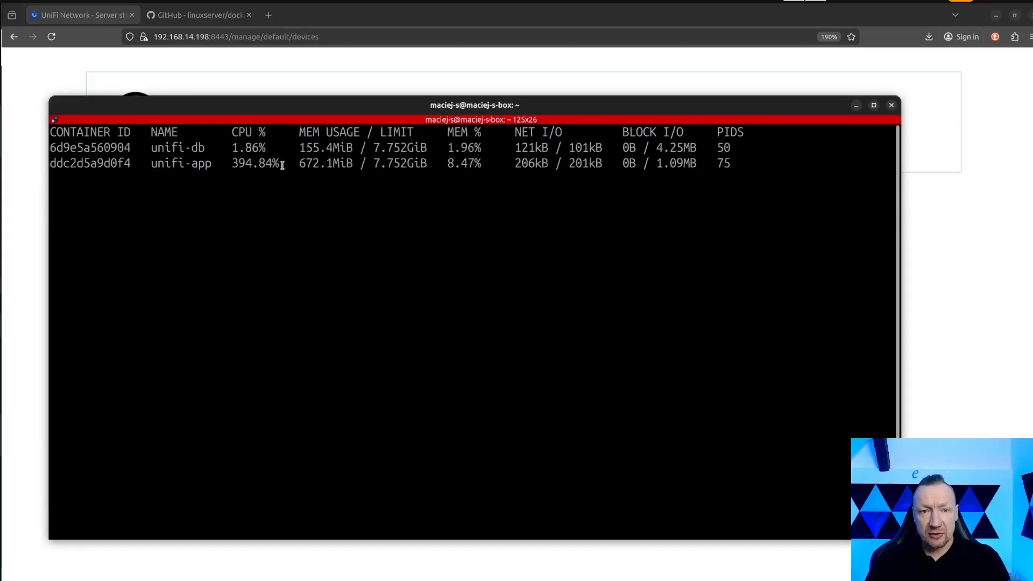
left_click_drag(283, 164, 72, 163)
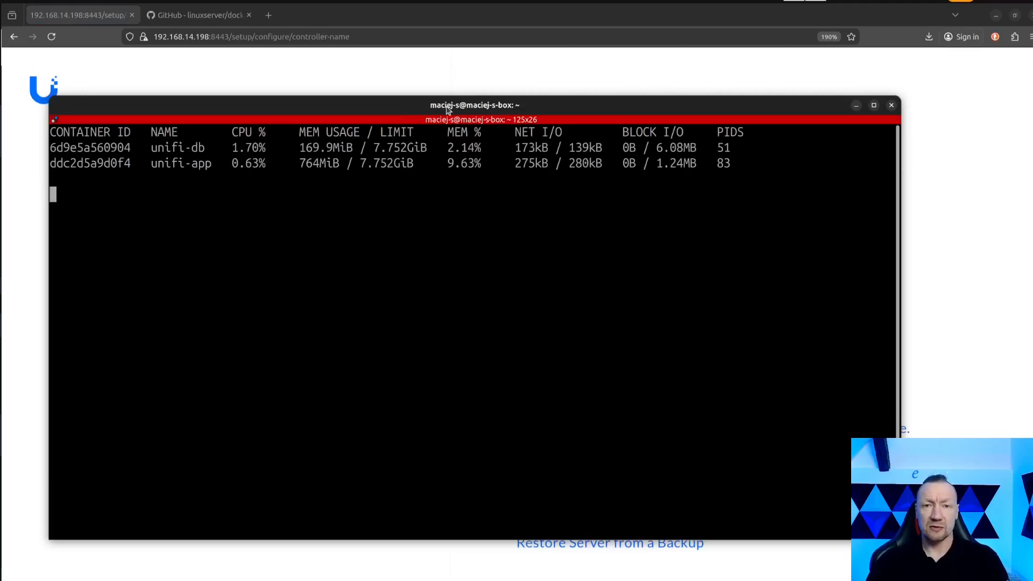
left_click_drag(449, 109, 0, 183)
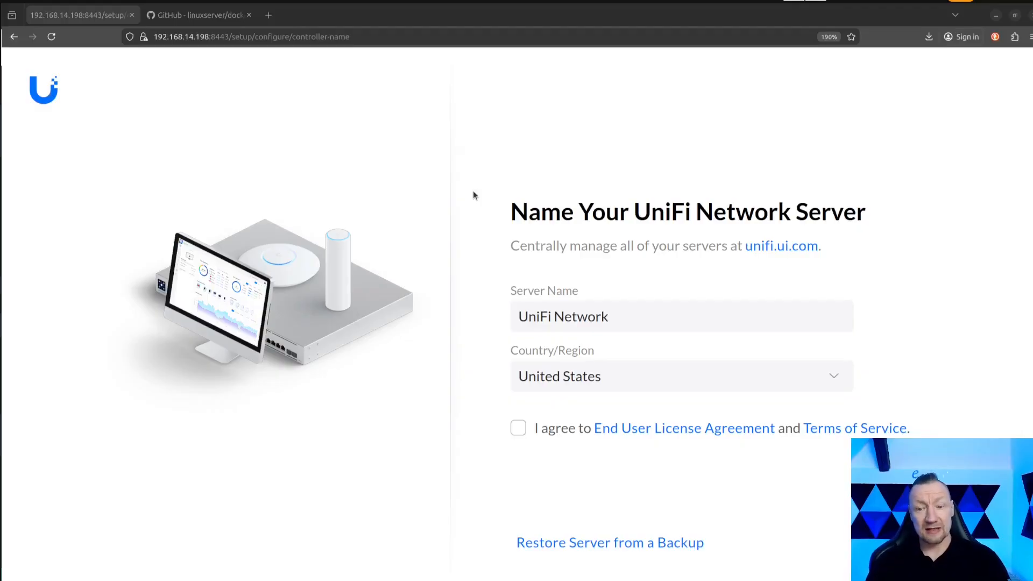
Look at the wizard's option for restoring the server from a backup file, and return to the new server configuration.
left_click(572, 548)
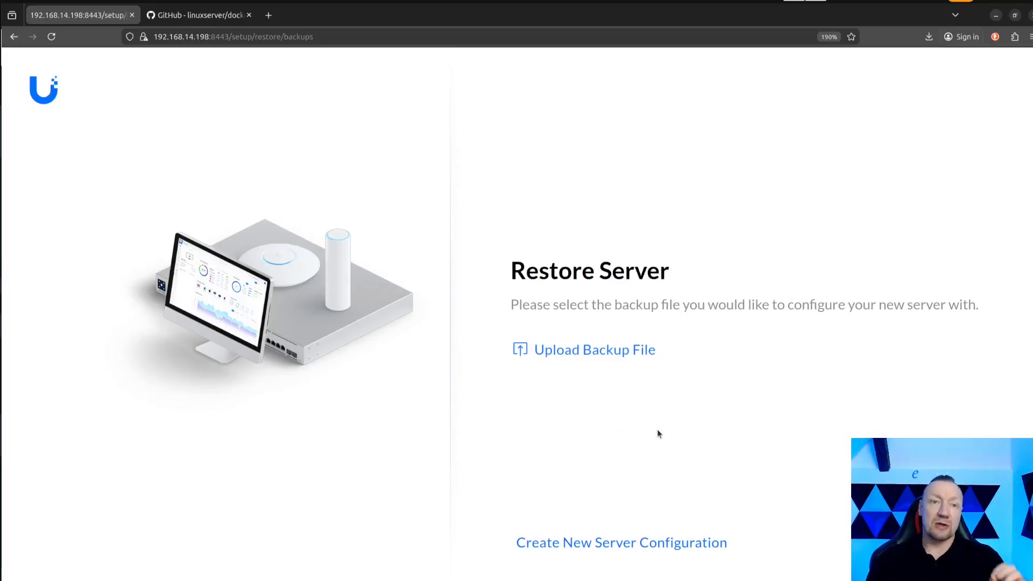
left_click(610, 543)
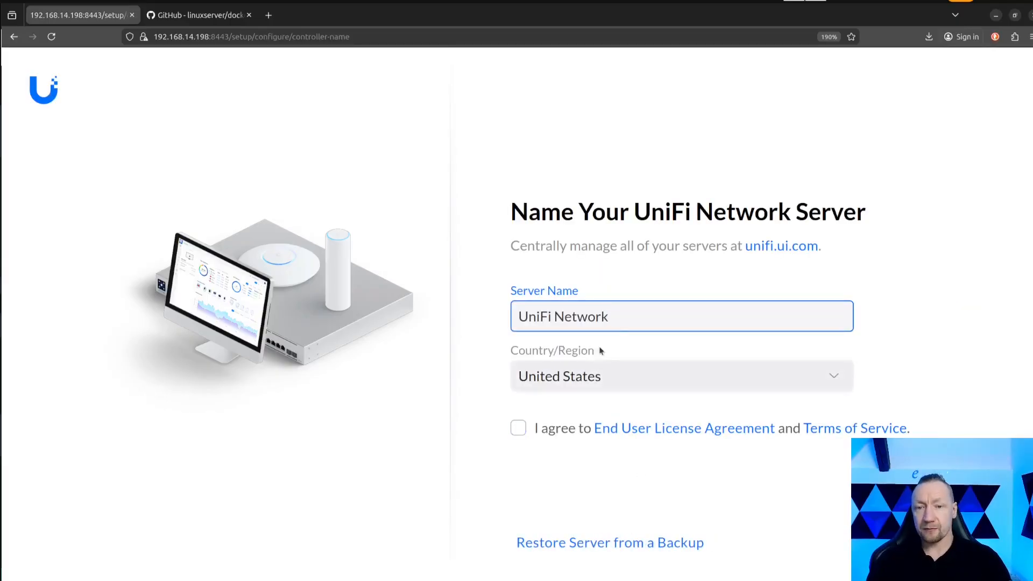
Name the server UniFi Network YT test, set the country to Poland, and accept the license agreement and terms to continue.
type("Y")
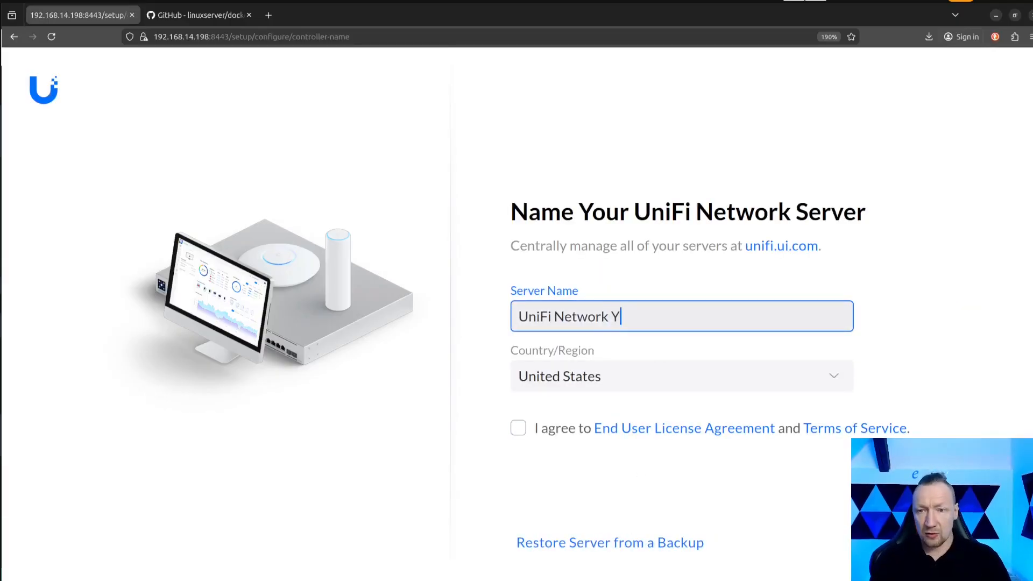
type("T test")
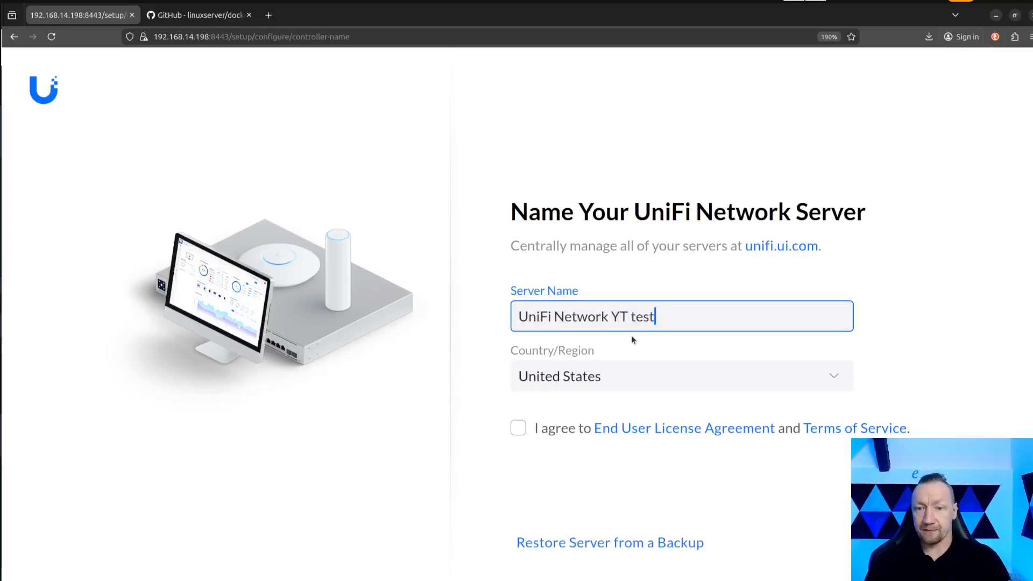
left_click(598, 378)
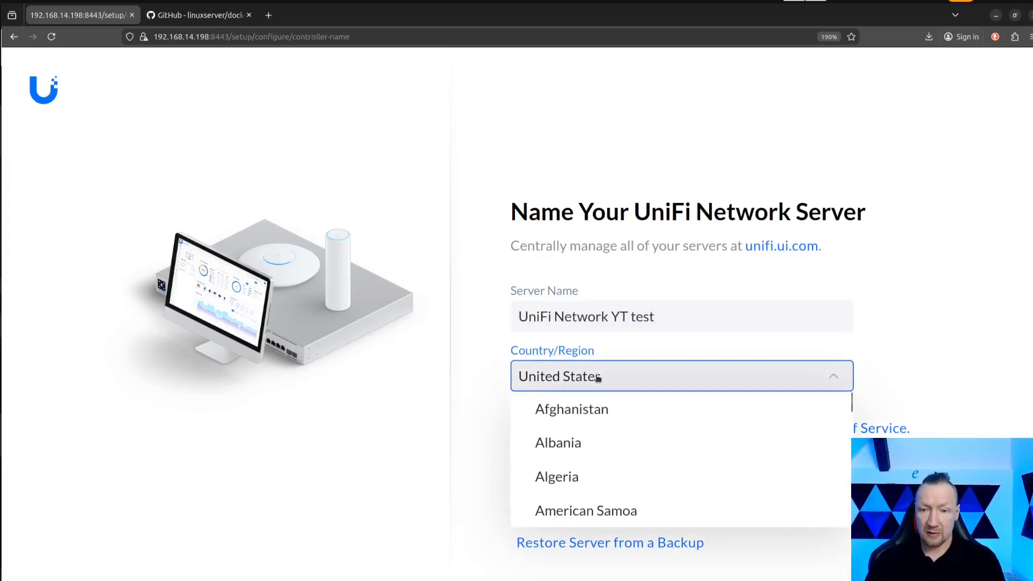
scroll(593, 387, "down", 15)
left_click(584, 453)
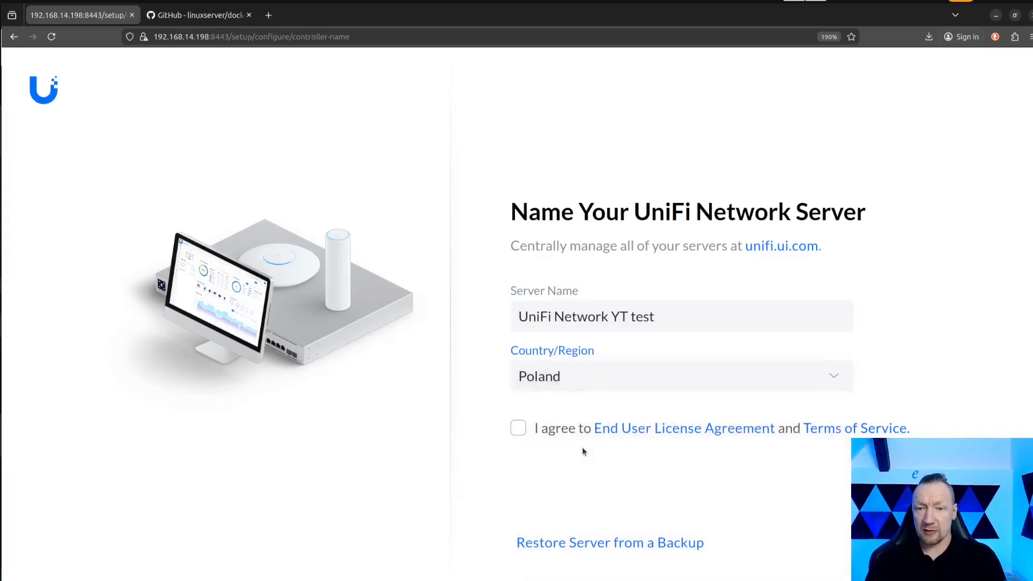
left_click(530, 425)
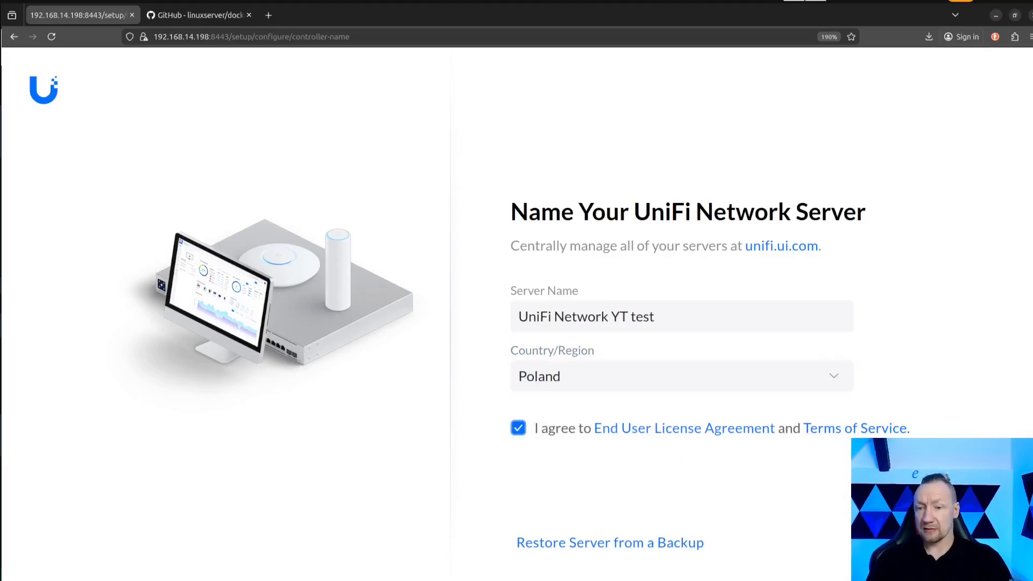
left_click(939, 542)
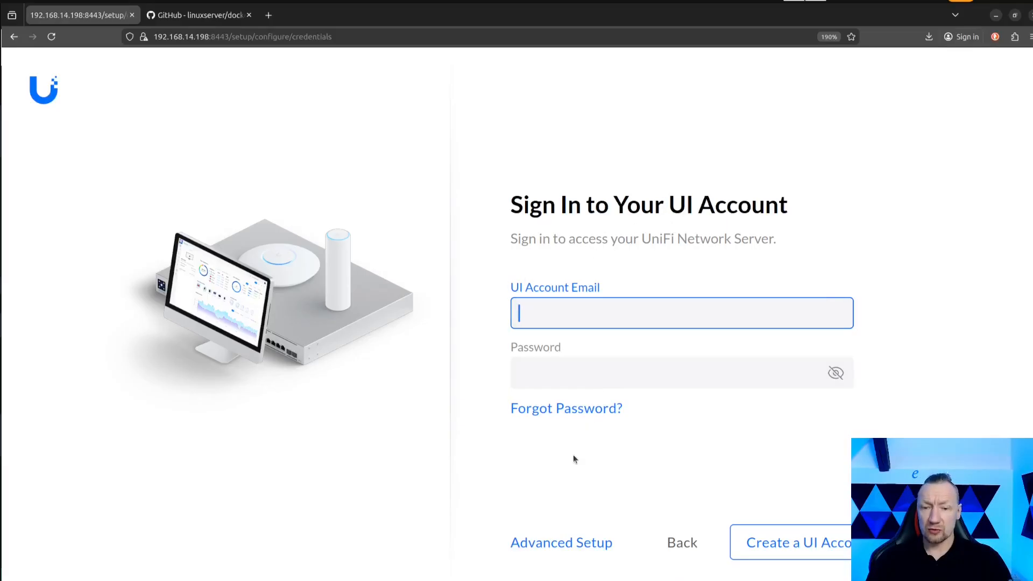
Choose the advanced setup and skip creating a UI account.
left_click(574, 544)
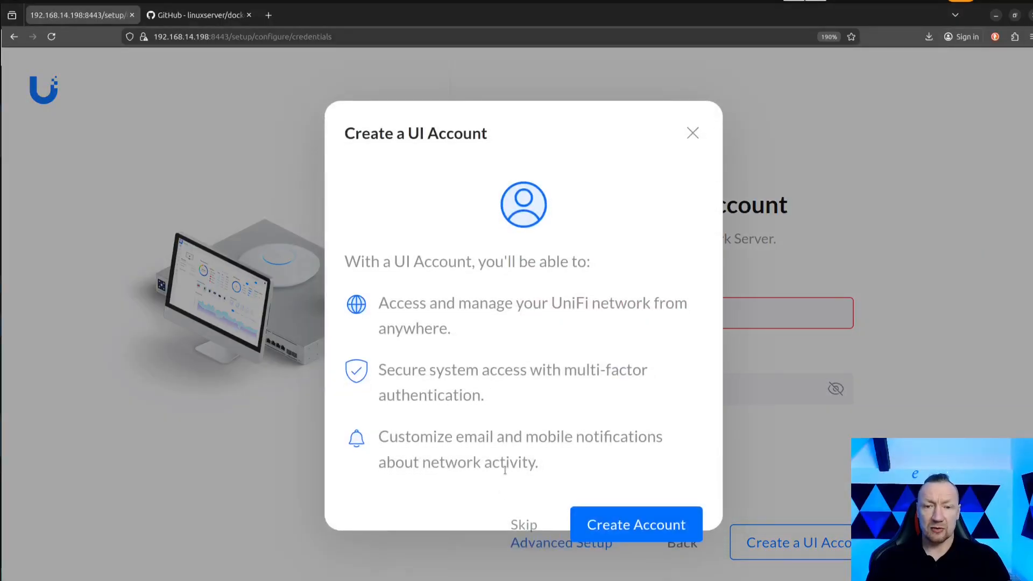
left_click(692, 133)
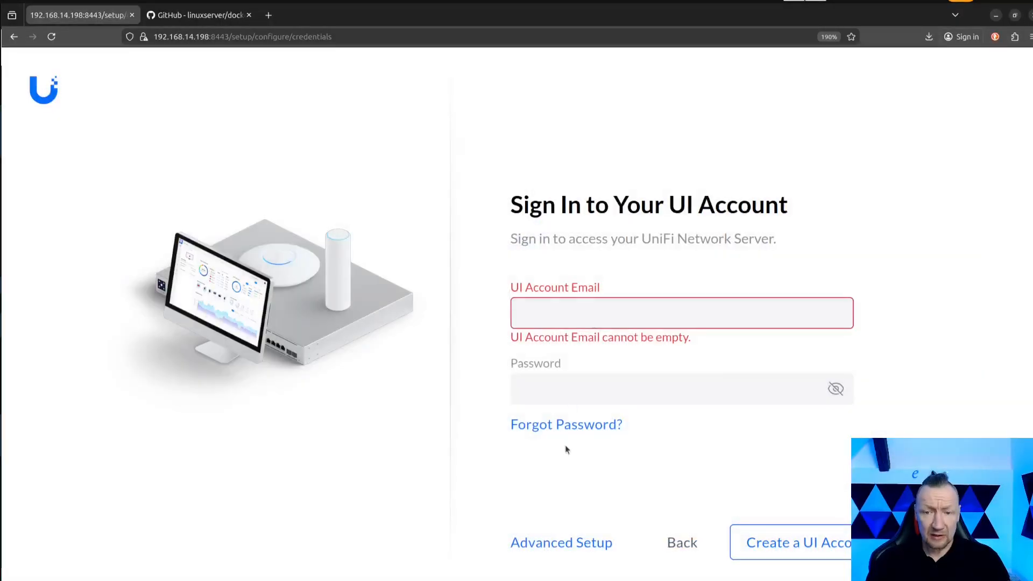
left_click(551, 546)
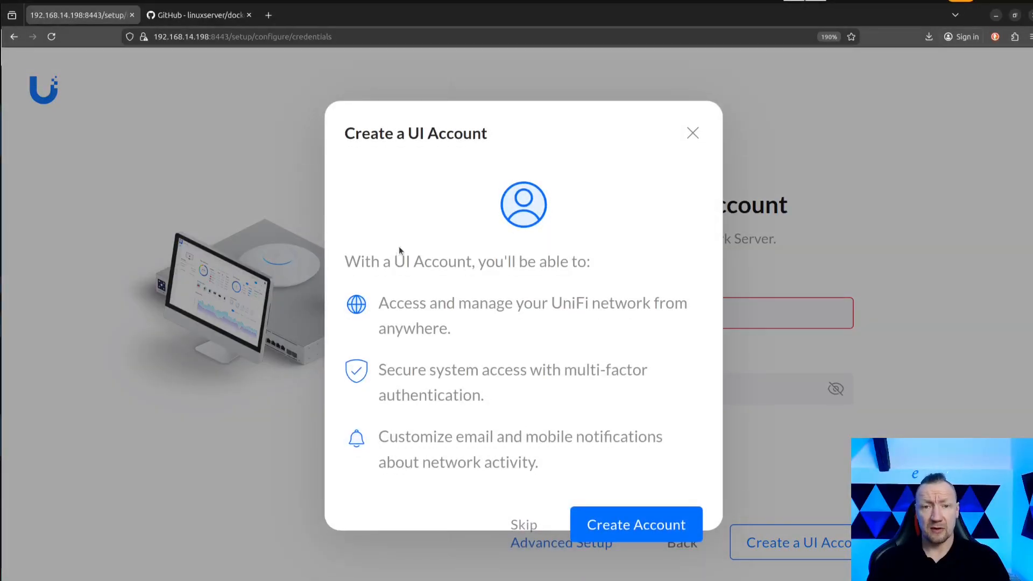
left_click(534, 527)
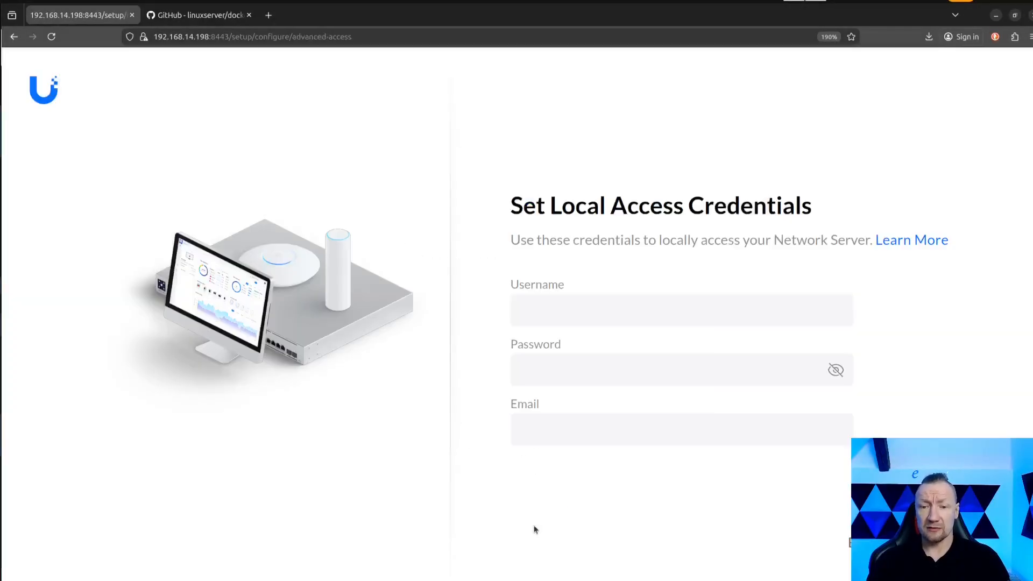
Set the local access username to admin and enter and confirm the account password.
left_click(538, 314)
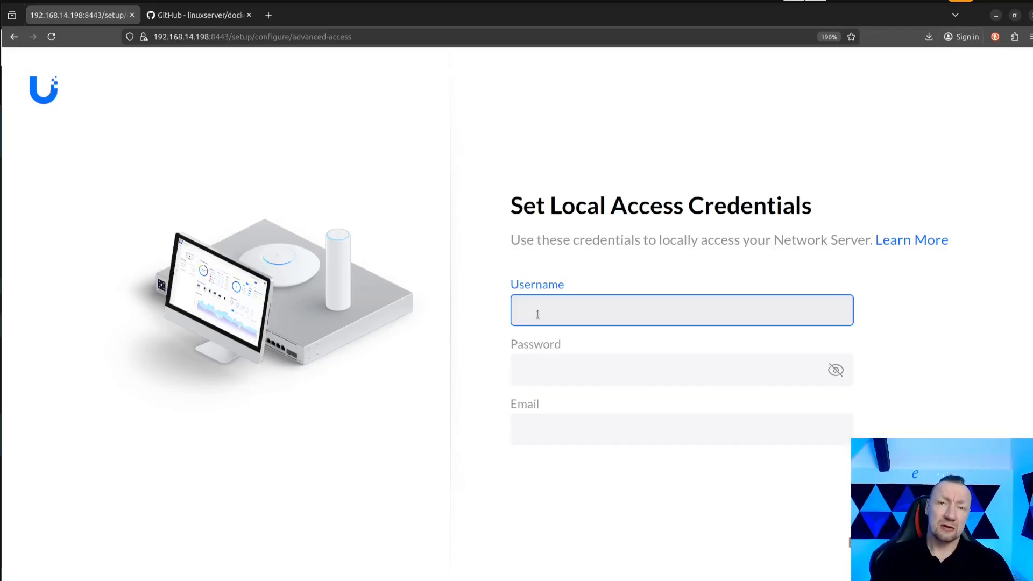
type("admin")
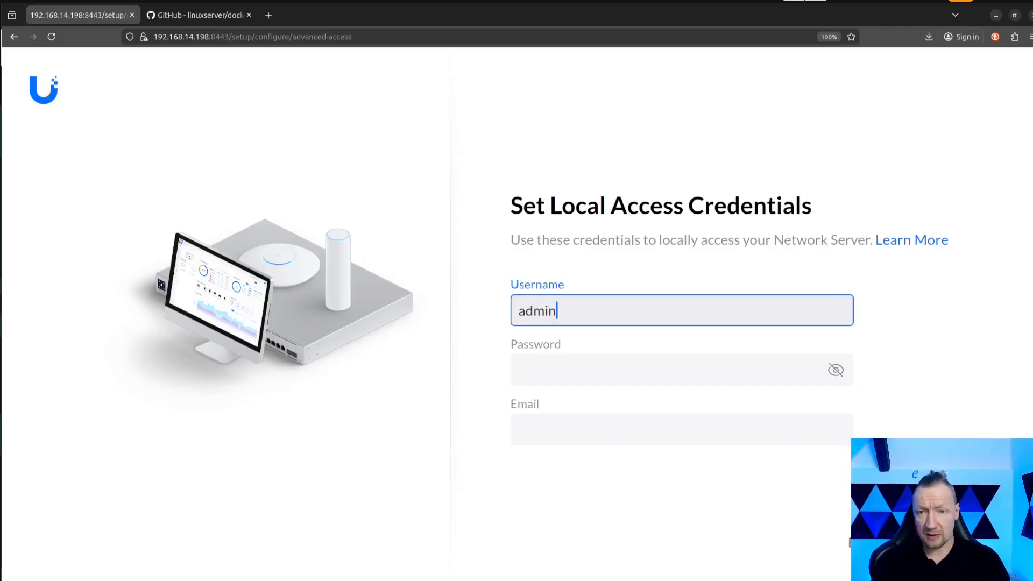
key("Tab")
type("*******")
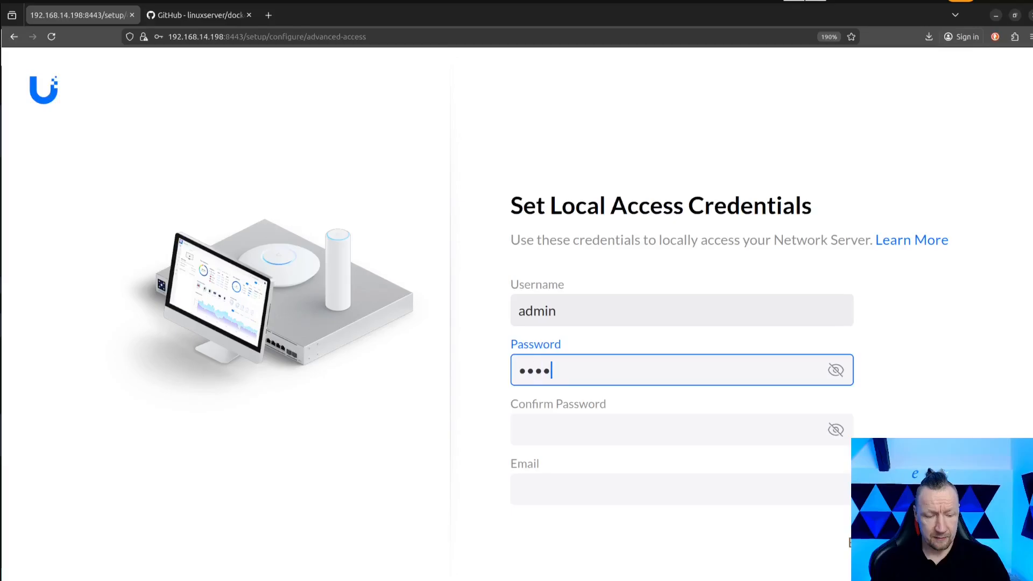
type("*")
key("Tab")
type("********")
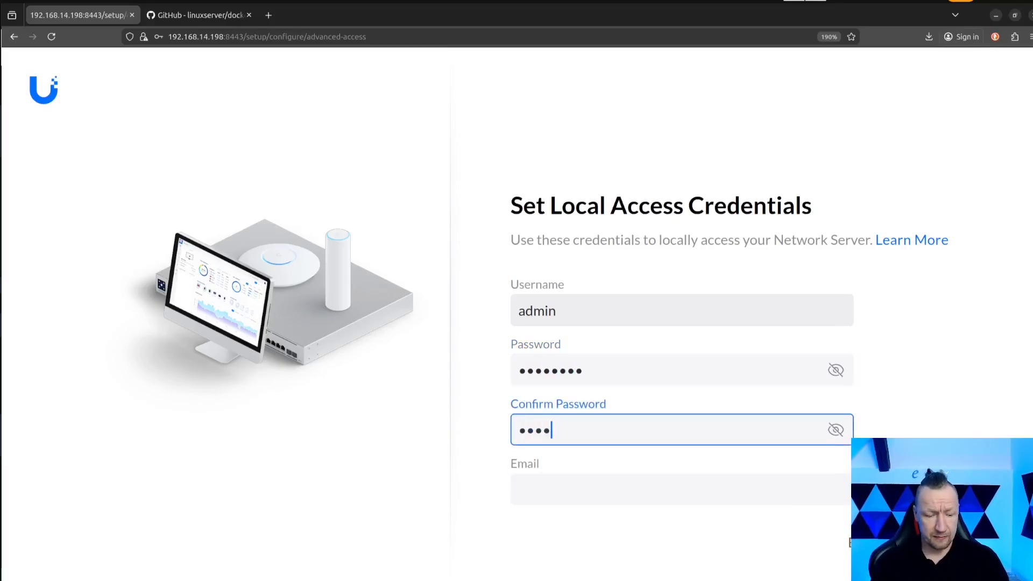
Fill in the local account's e-mail, submit the credentials to finish the setup, and decline saving the password in the browser.
left_click(591, 501)
type("admin@admin")
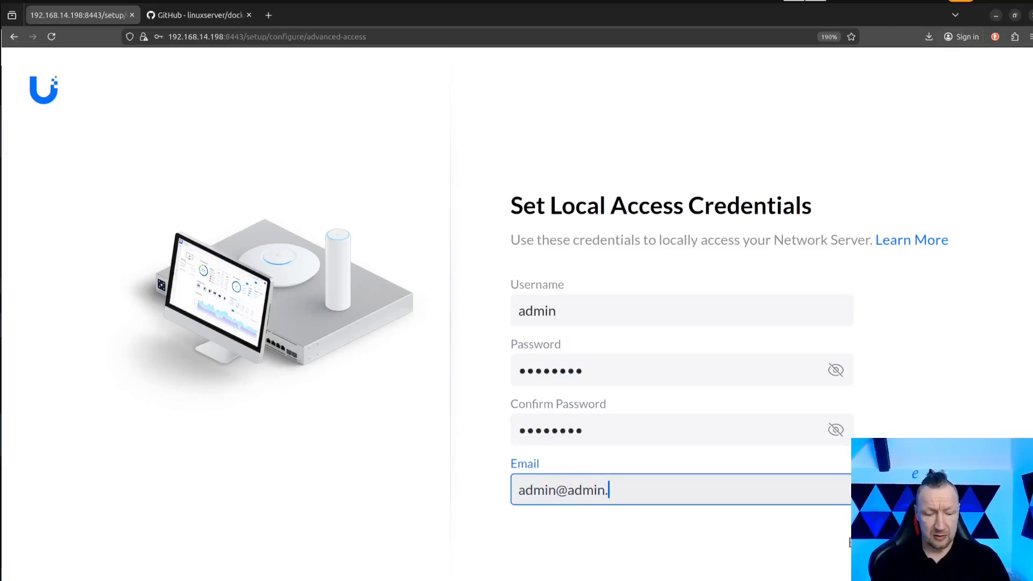
type(".nm")
key("BackSpace")
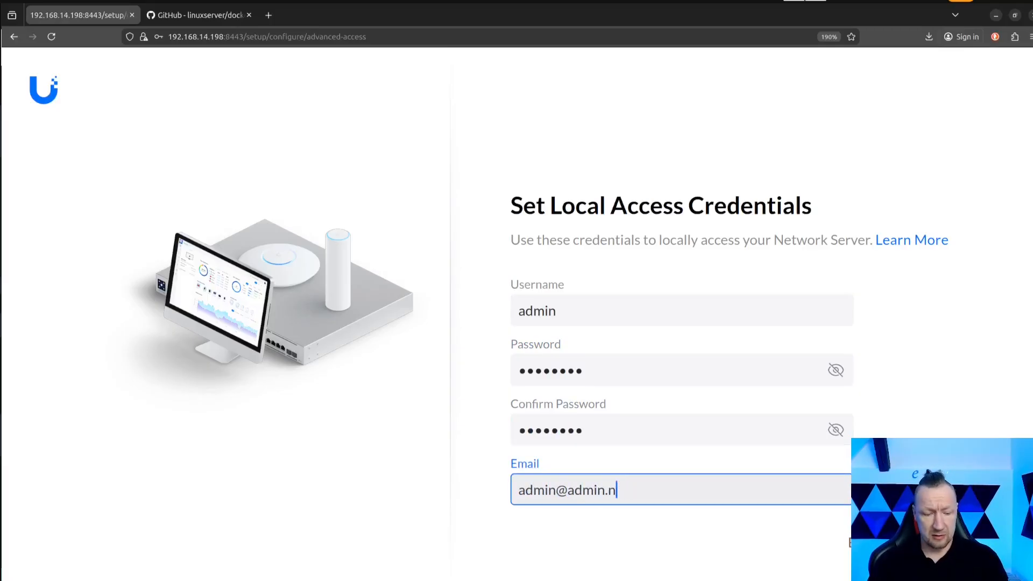
type("et")
key("Return")
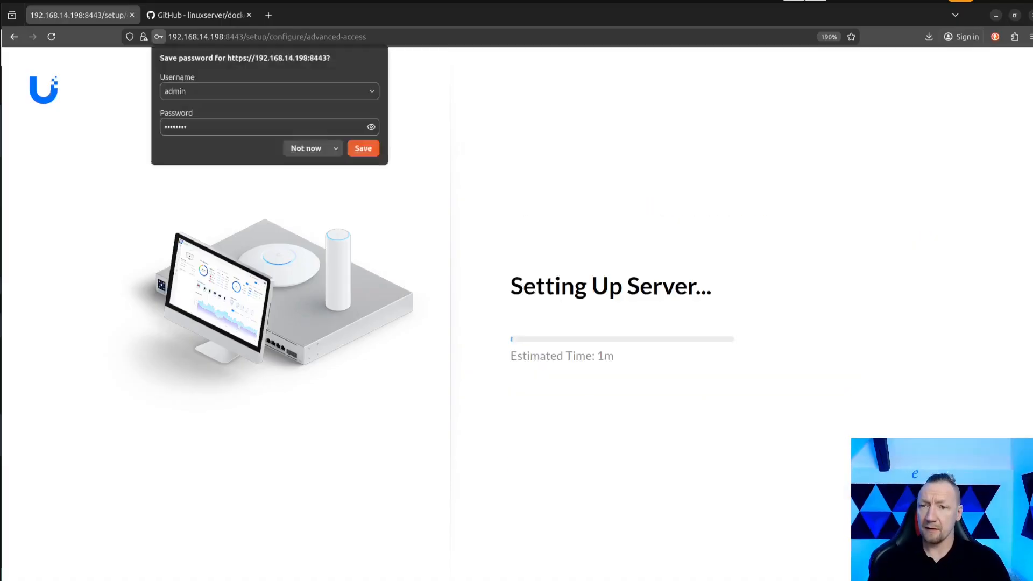
left_click(300, 152)
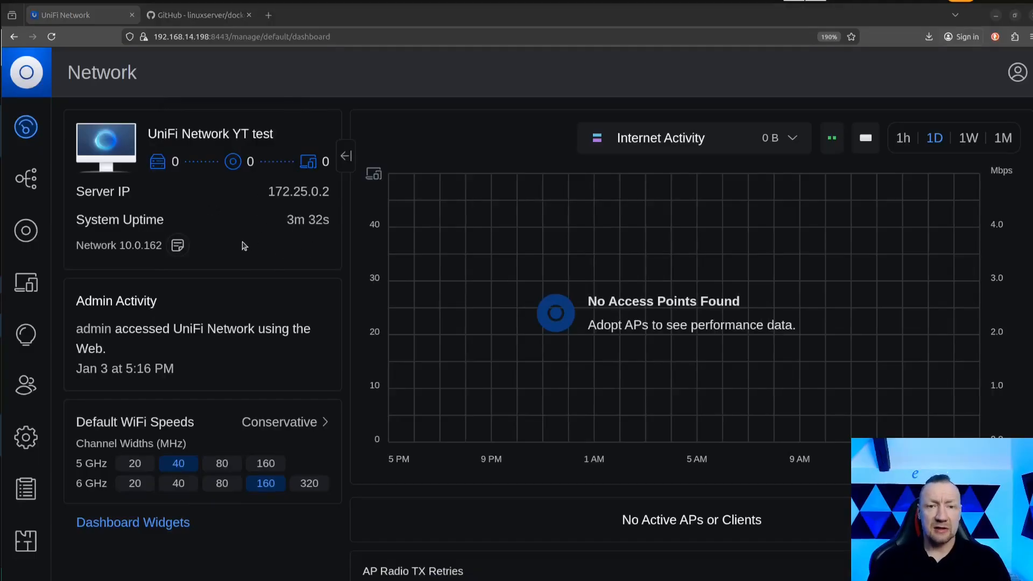
Open the UniFi devices list from the new controller's dashboard.
left_click(33, 229)
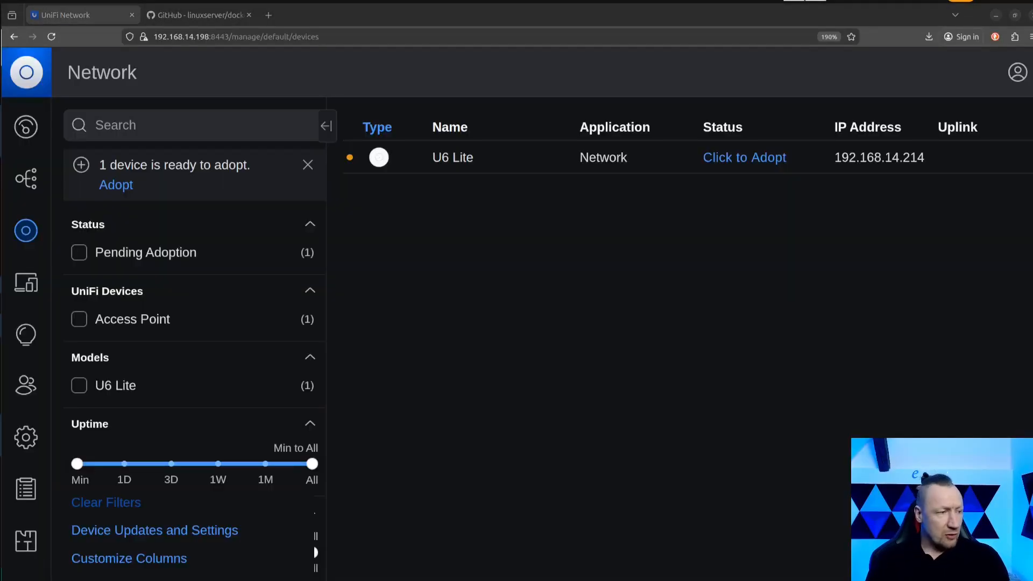
Switch to the terminal and look up the access point's IP address by running arp -a | grep 6a:ec:48.
left_click_drag(0, 212, 507, 97)
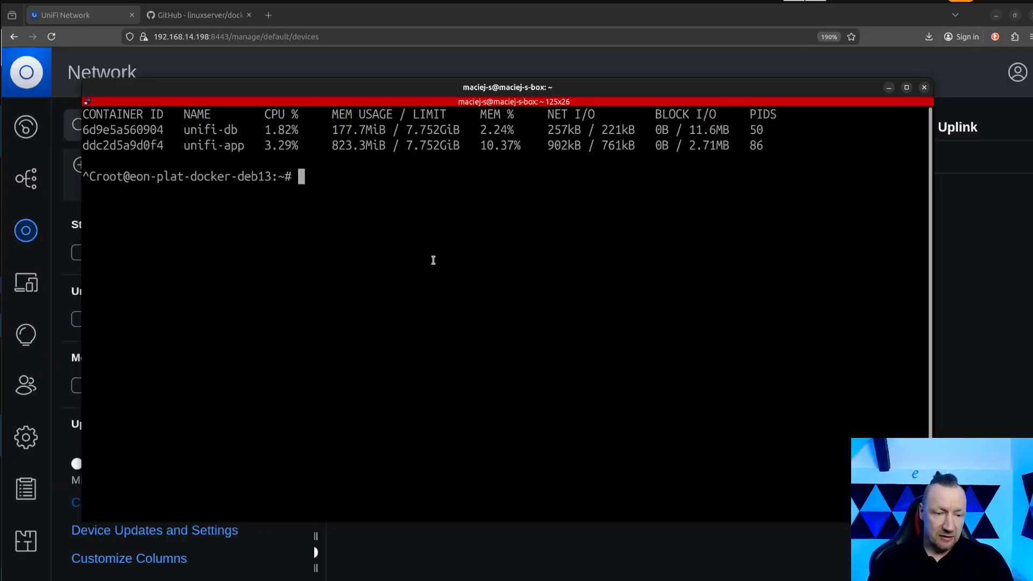
type("a")
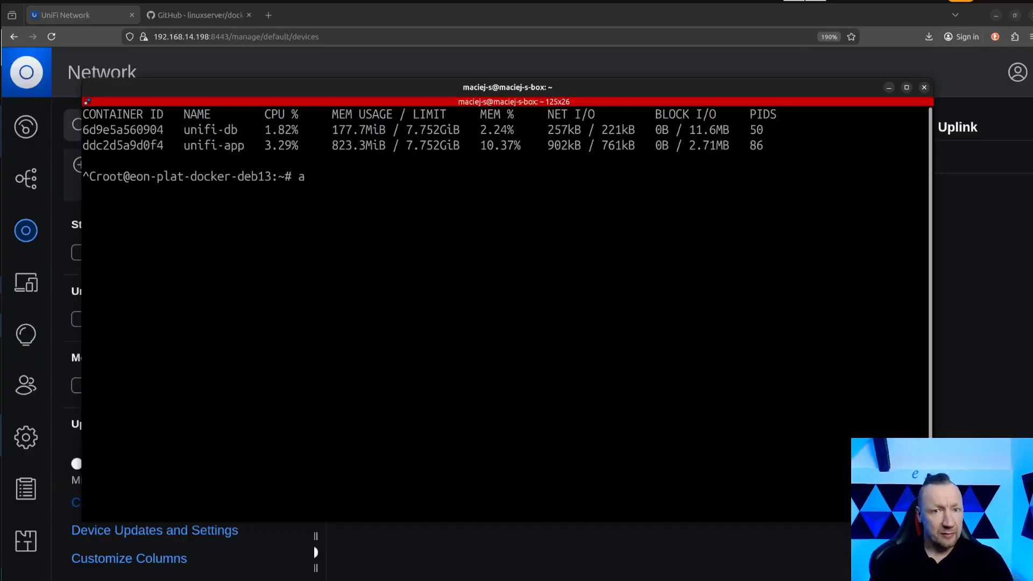
type("rp ")
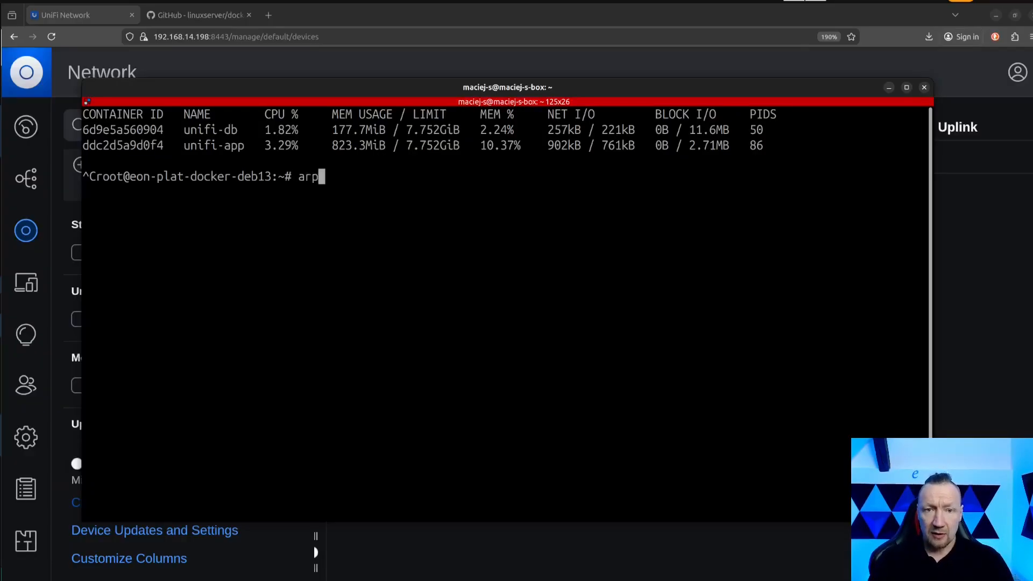
type("-a ")
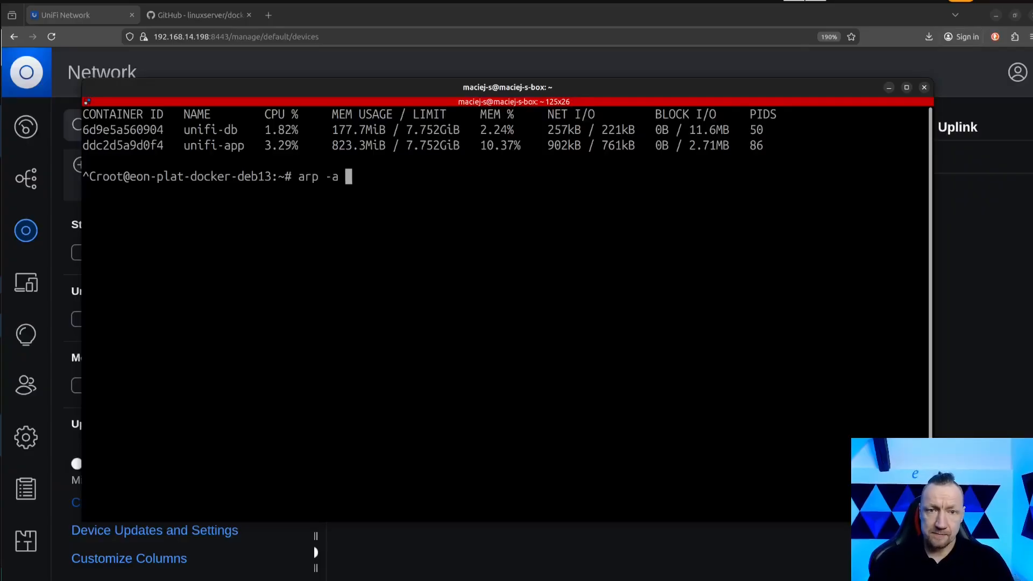
type("| grep")
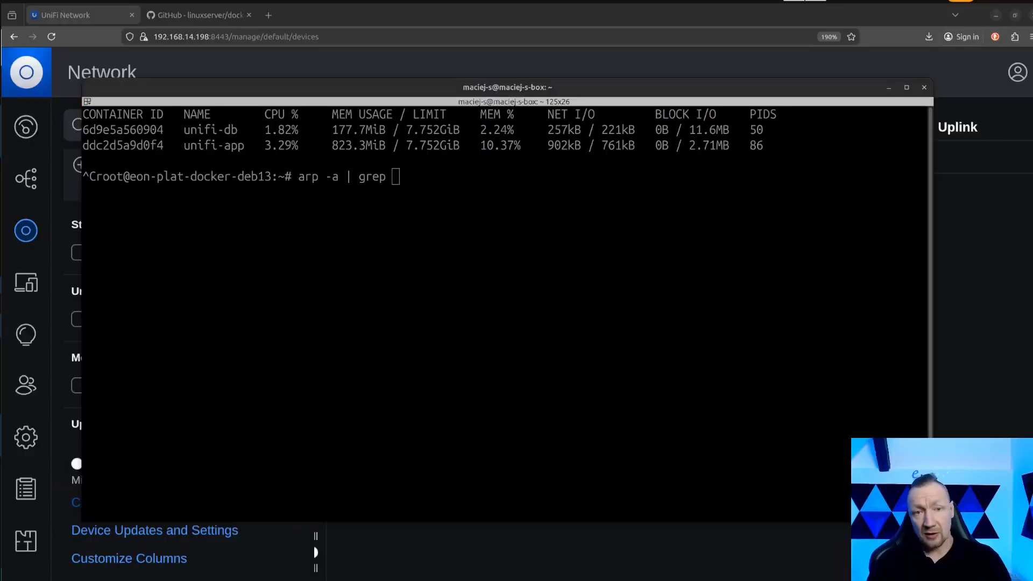
middle_click(477, 186)
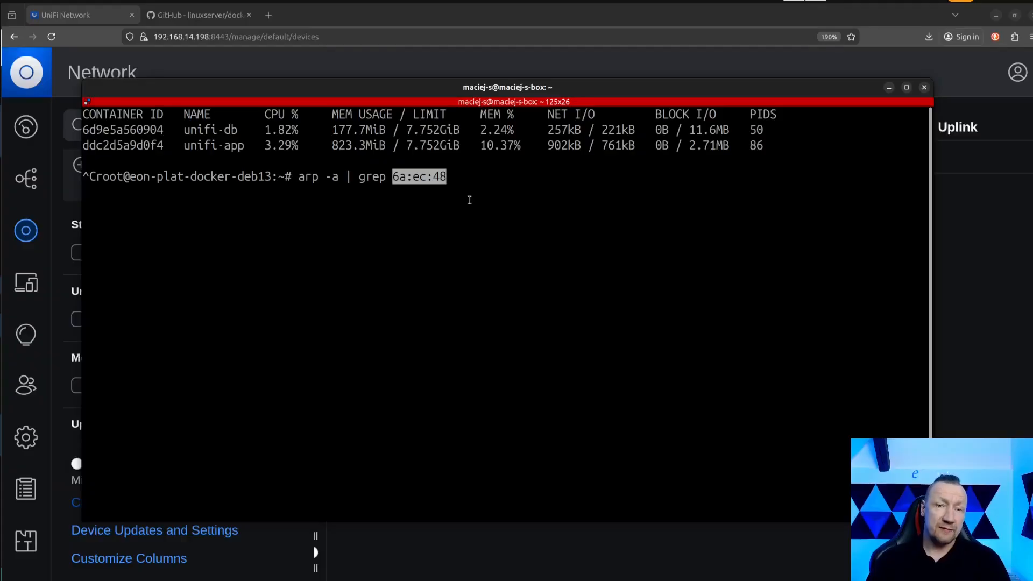
key("Return")
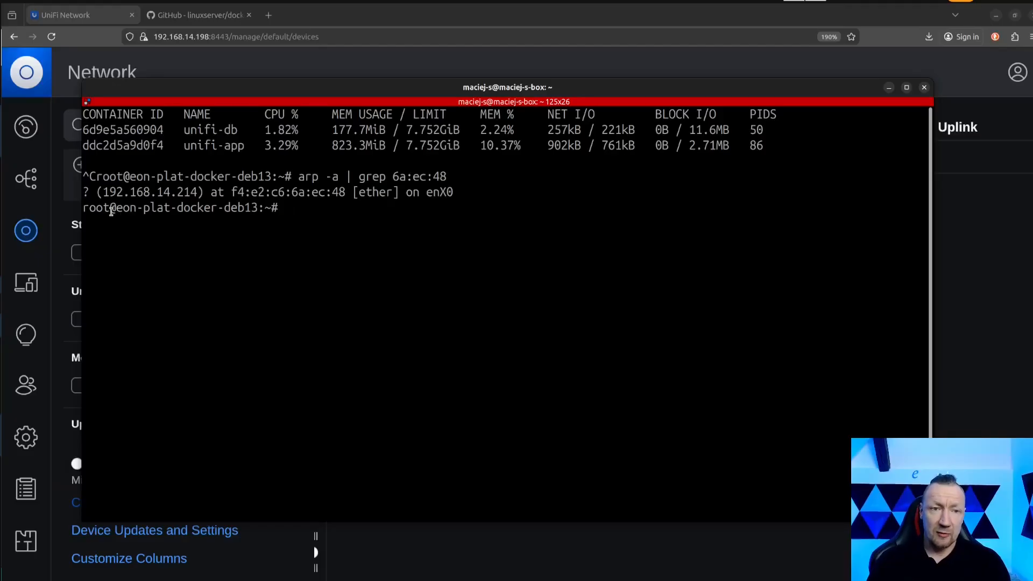
left_click_drag(84, 209, 274, 208)
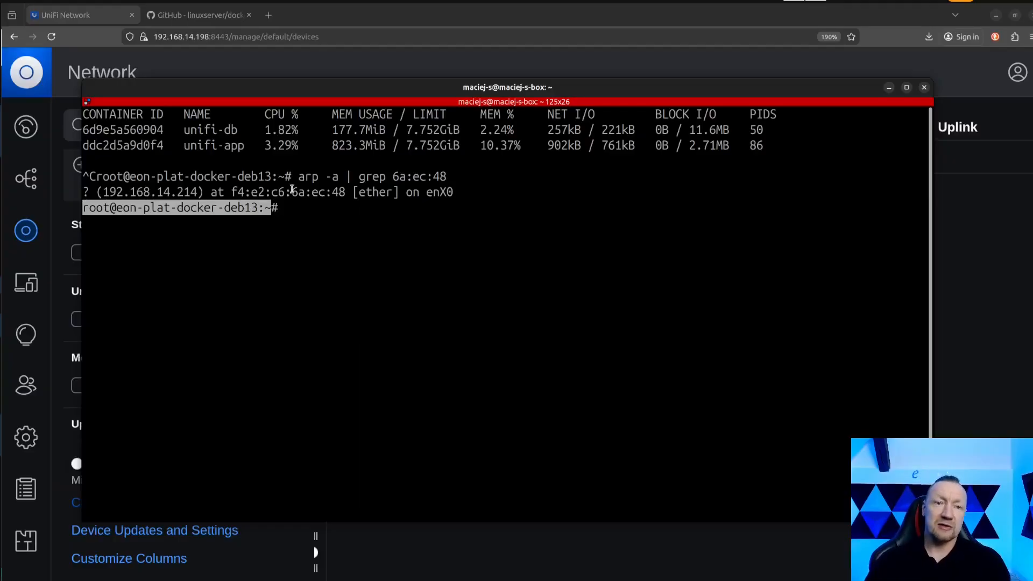
left_click_drag(297, 182, 455, 184)
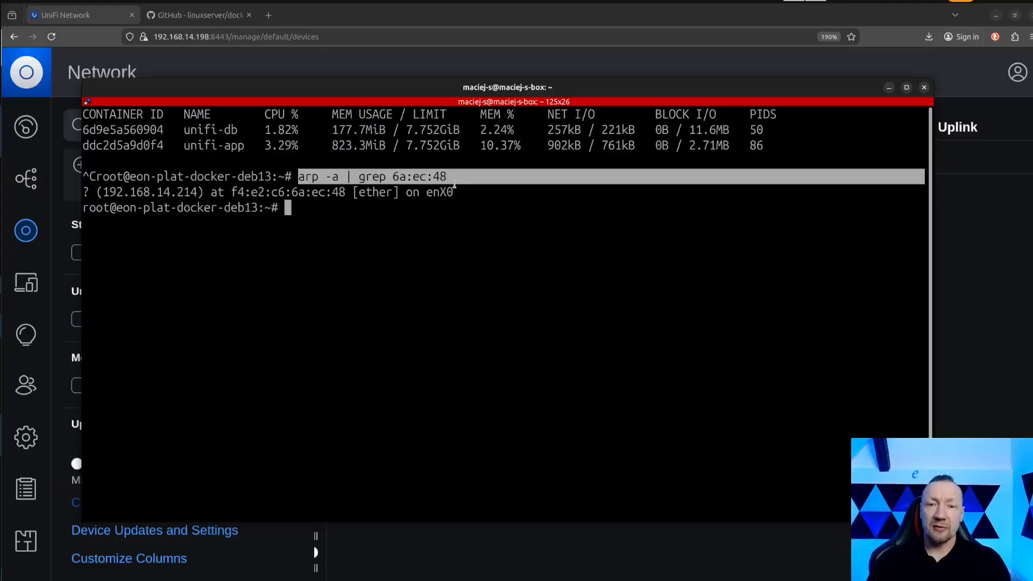
left_click(326, 204)
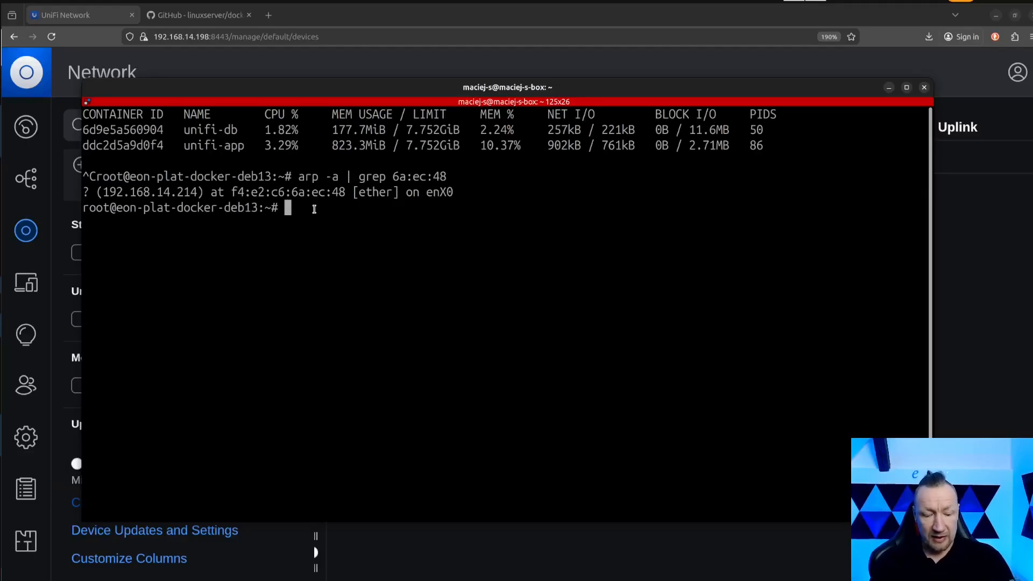
type("ssh")
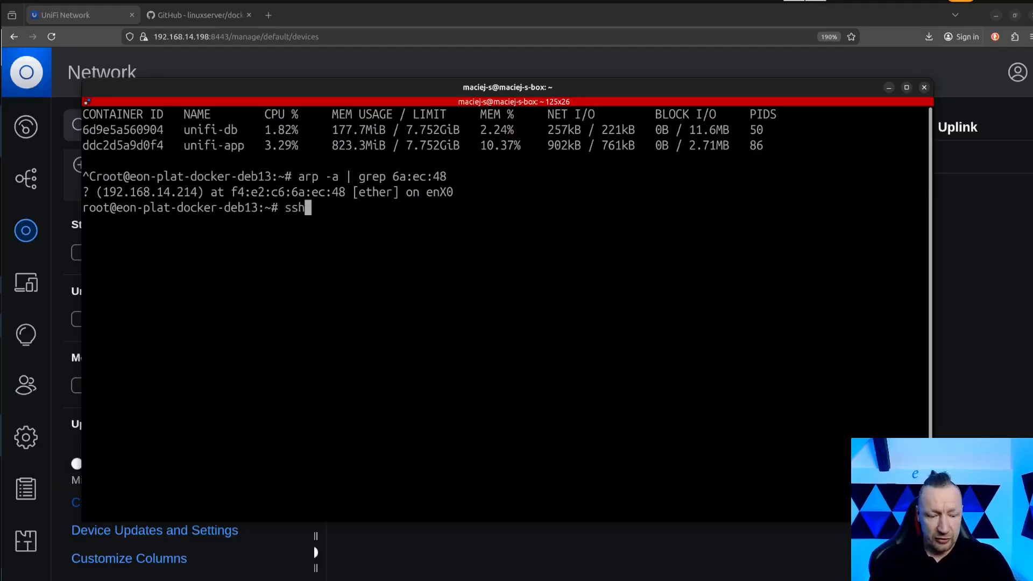
type(" u")
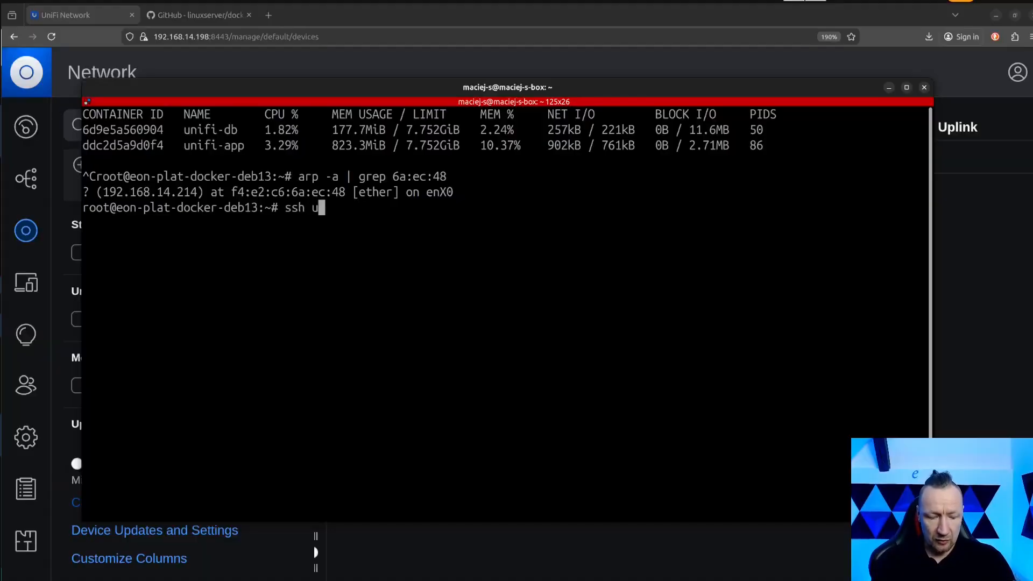
type("bnt@")
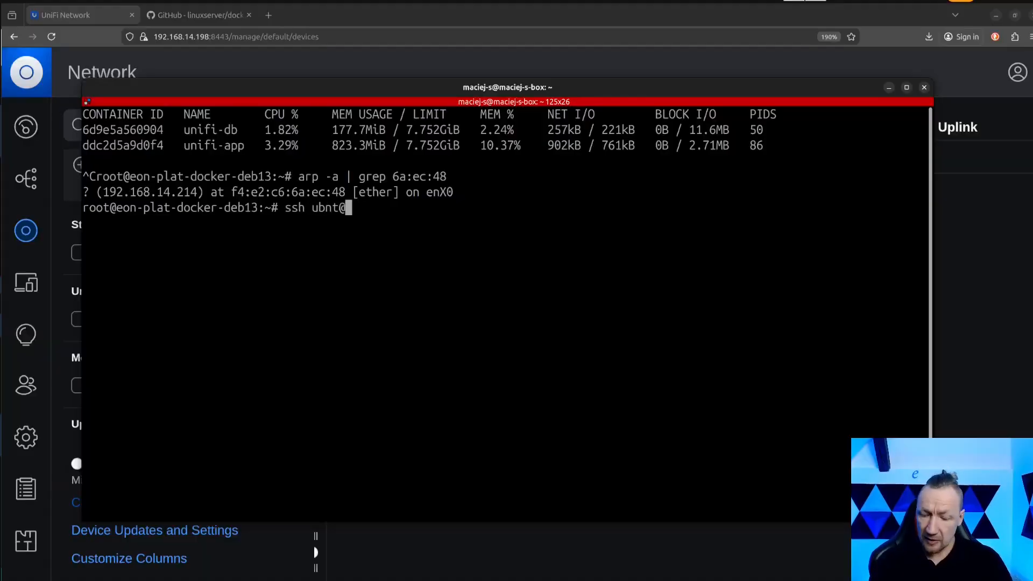
type("192.168.14.1")
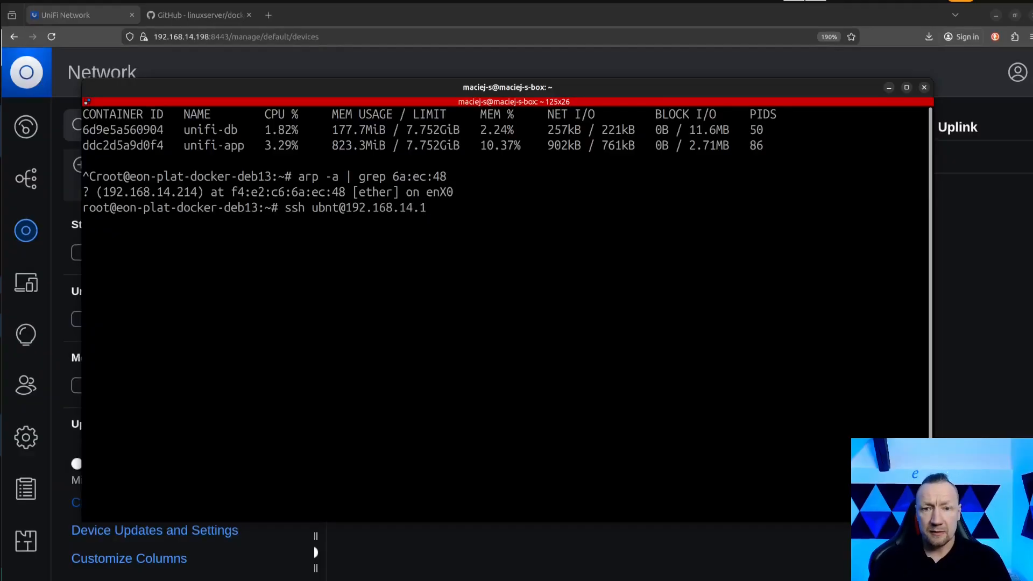
key("BackSpace")
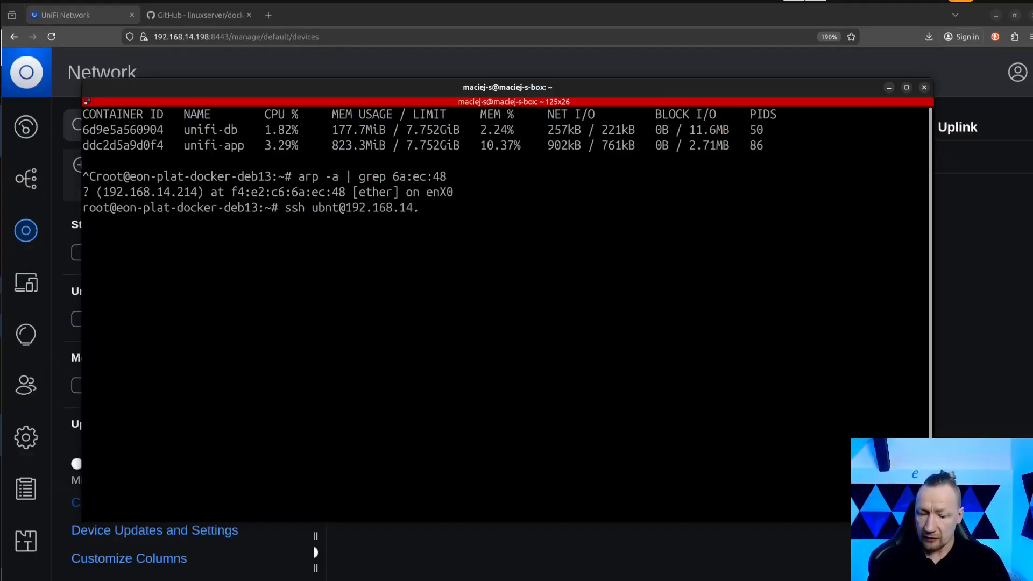
type("214")
key("Return")
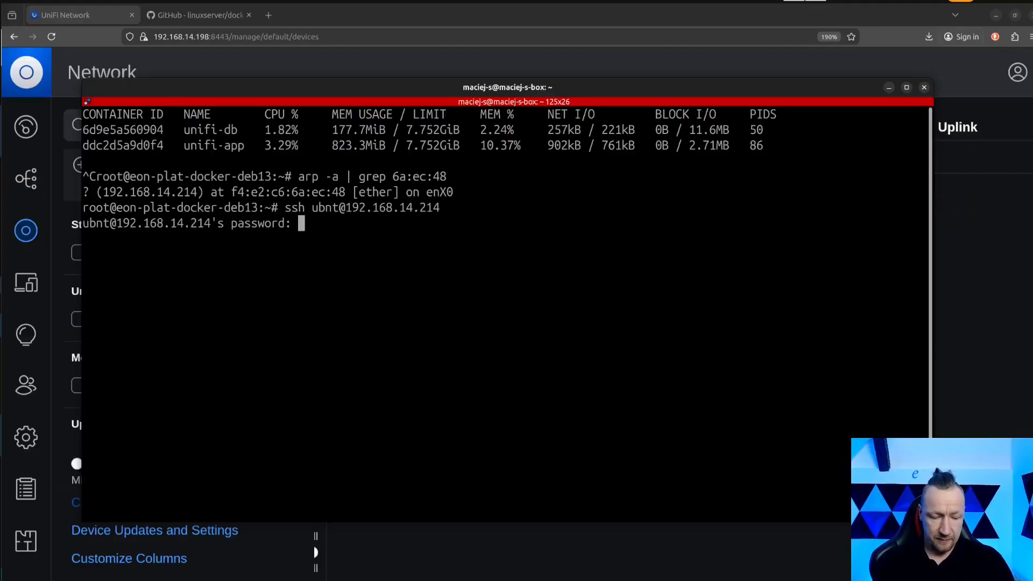
key("Return")
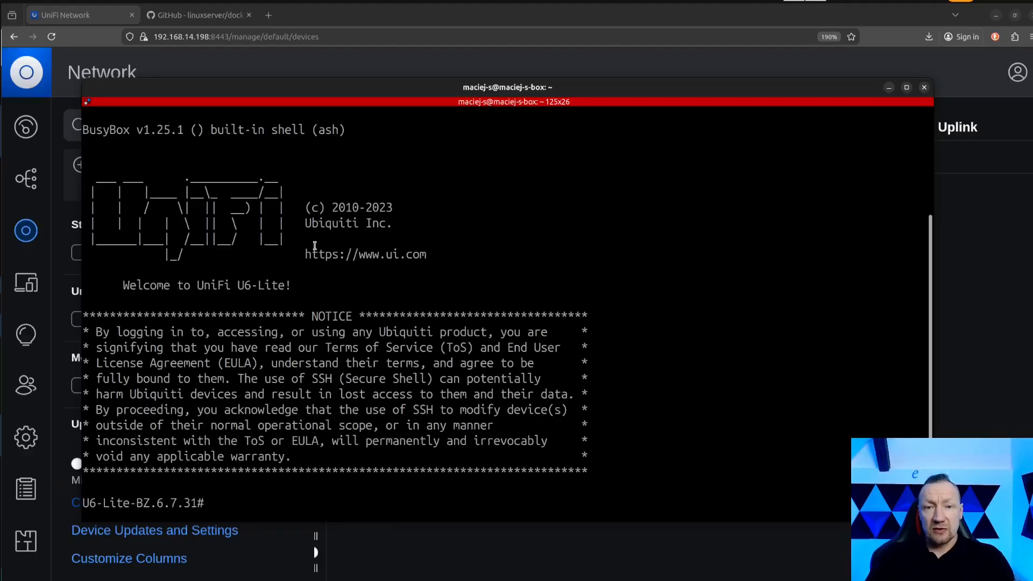
Run info on the access point and examine its version, addresses and adoption status.
left_click_drag(90, 502, 192, 503)
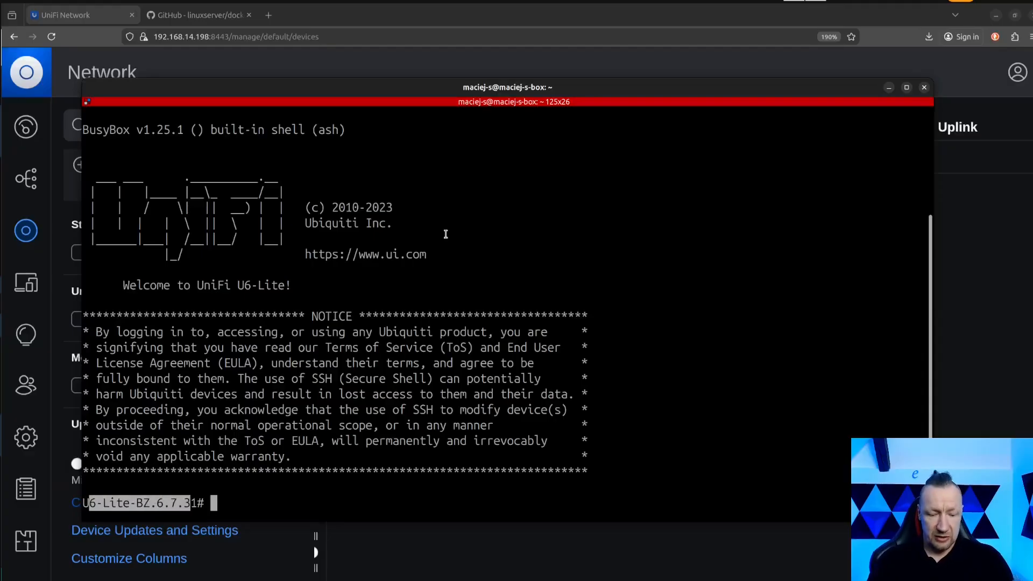
type("i")
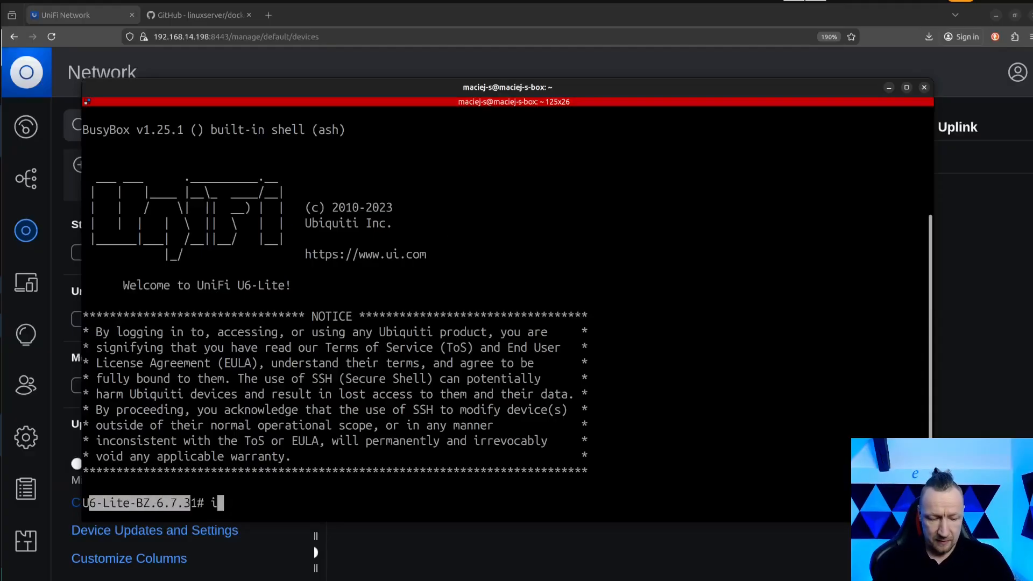
type("nfo")
key("Return")
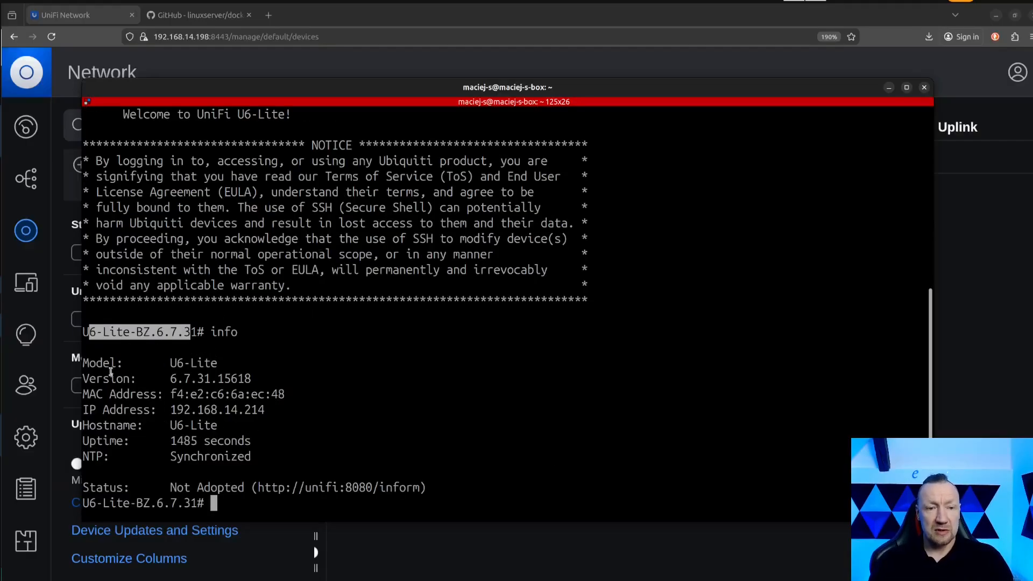
left_click_drag(178, 379, 247, 380)
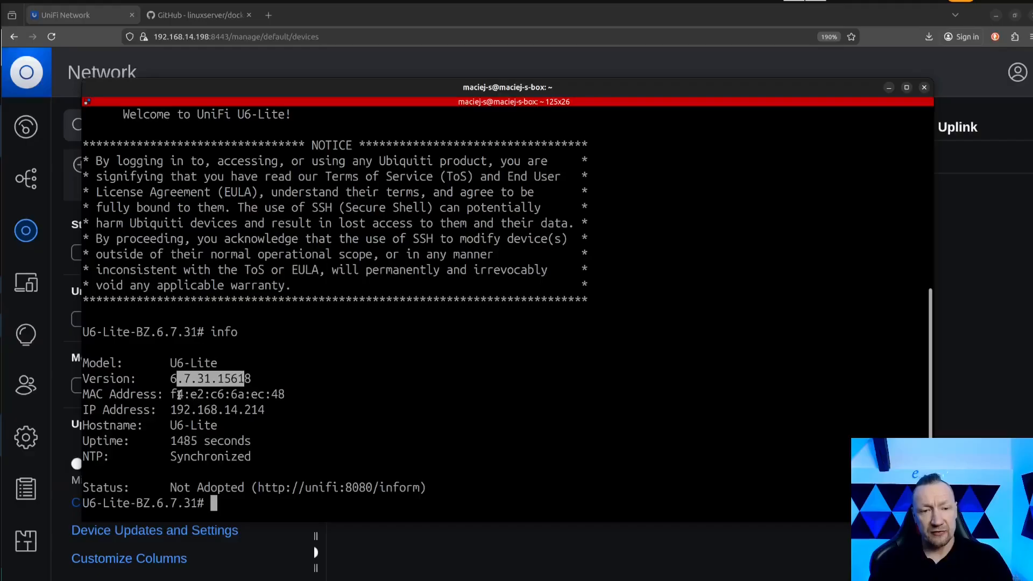
left_click_drag(171, 395, 216, 444)
left_click(192, 457)
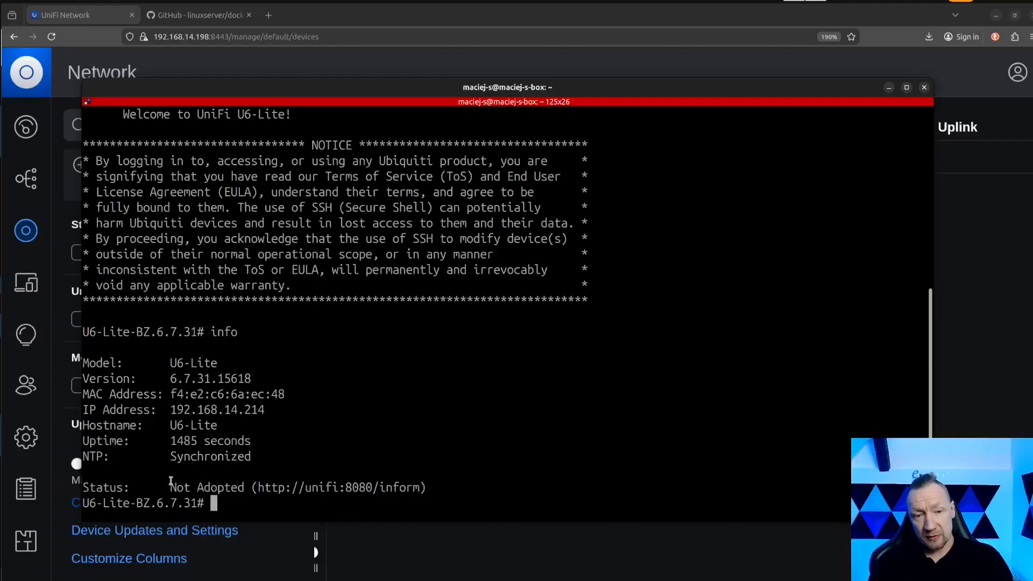
left_click_drag(85, 487, 423, 487)
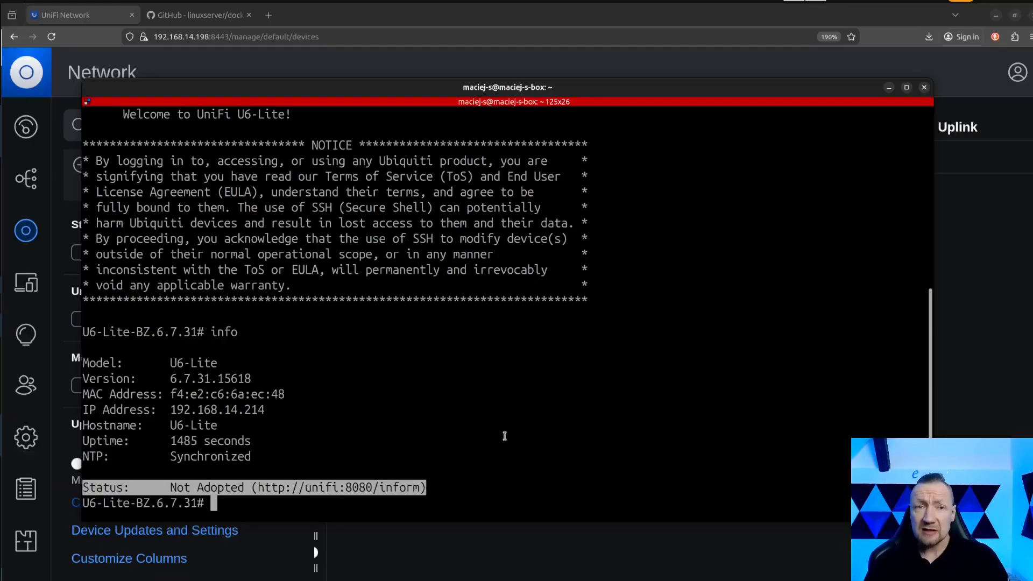
mouse_move(717, 92)
left_mouse_down()
mouse_move(717, 255)
mouse_move(721, 101)
left_mouse_up()
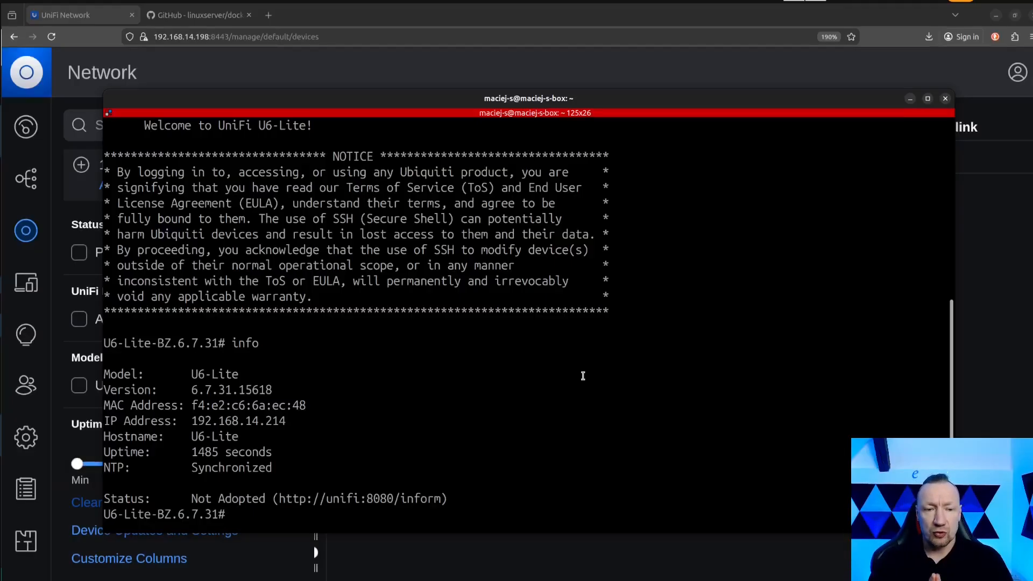
type("s")
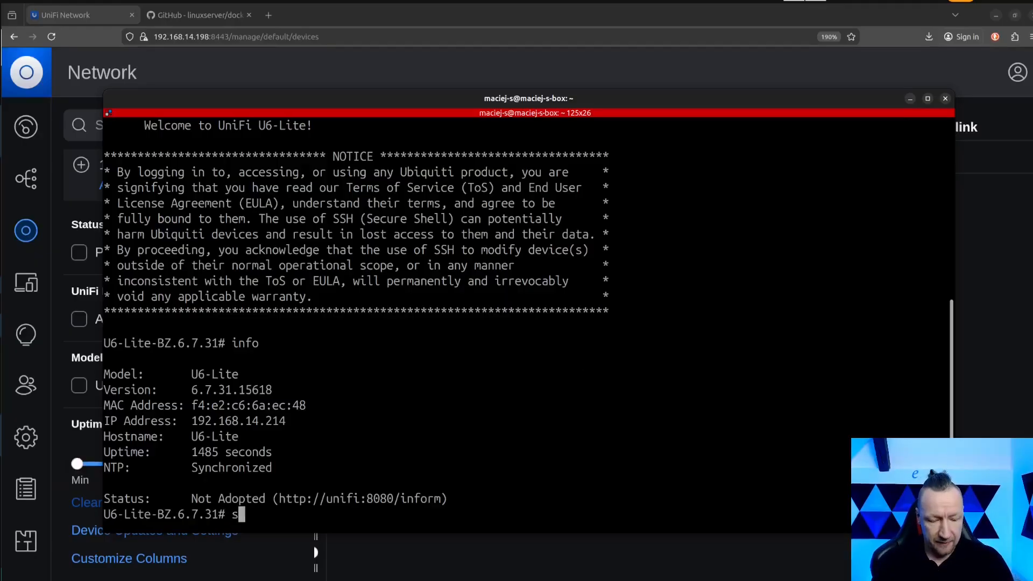
type("et-")
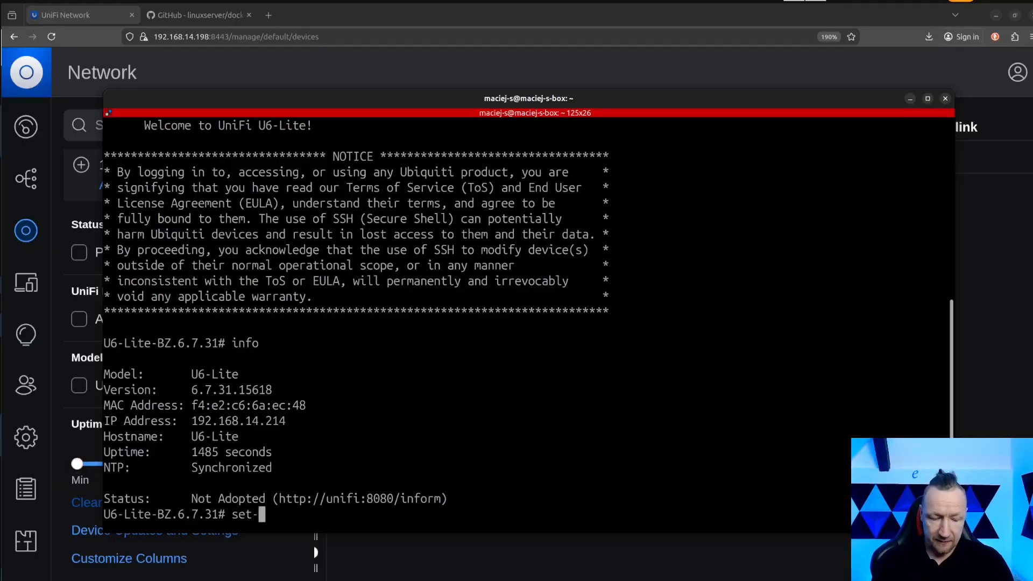
type("in")
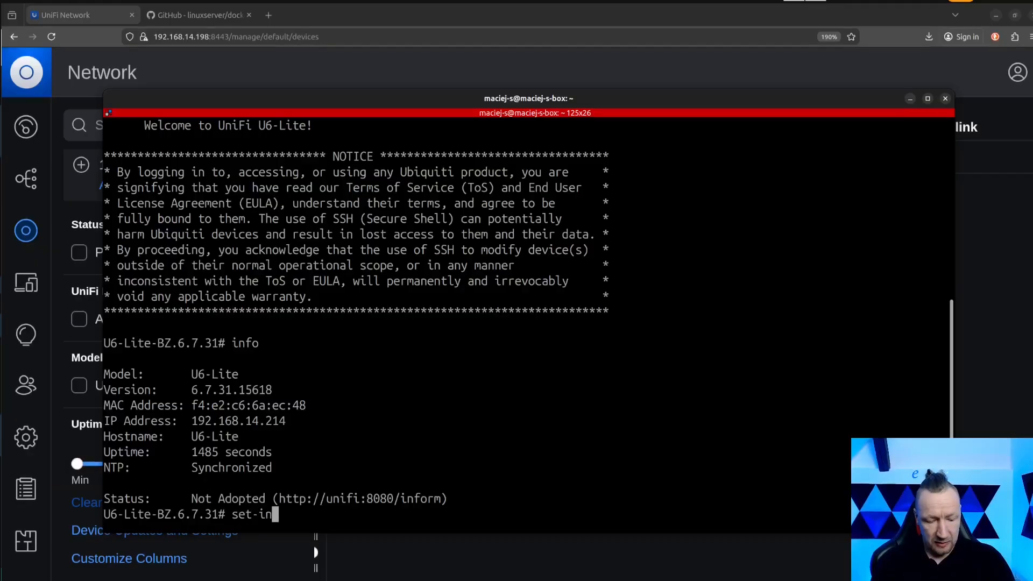
type("form")
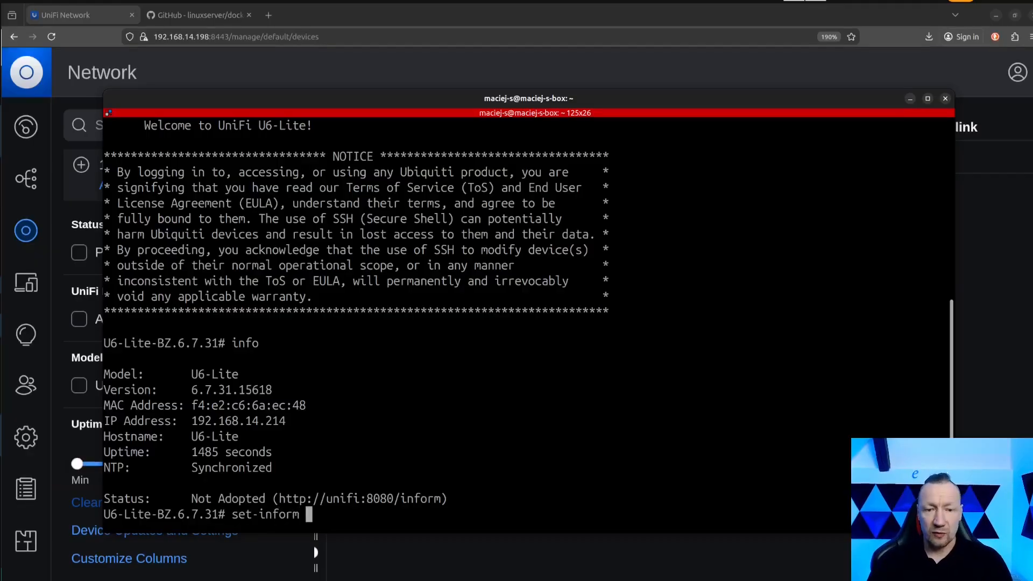
left_click_drag(280, 499, 104, 499)
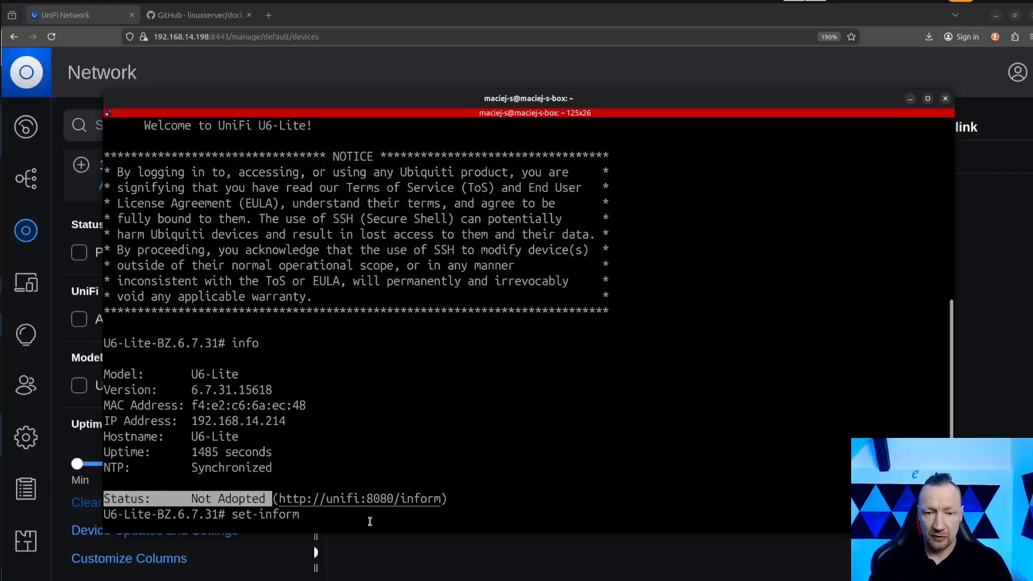
left_click(321, 511)
mouse_move(272, 499)
left_mouse_down()
mouse_move(104, 499)
mouse_move(440, 498)
mouse_move(280, 498)
left_mouse_up()
key("ctrl+c")
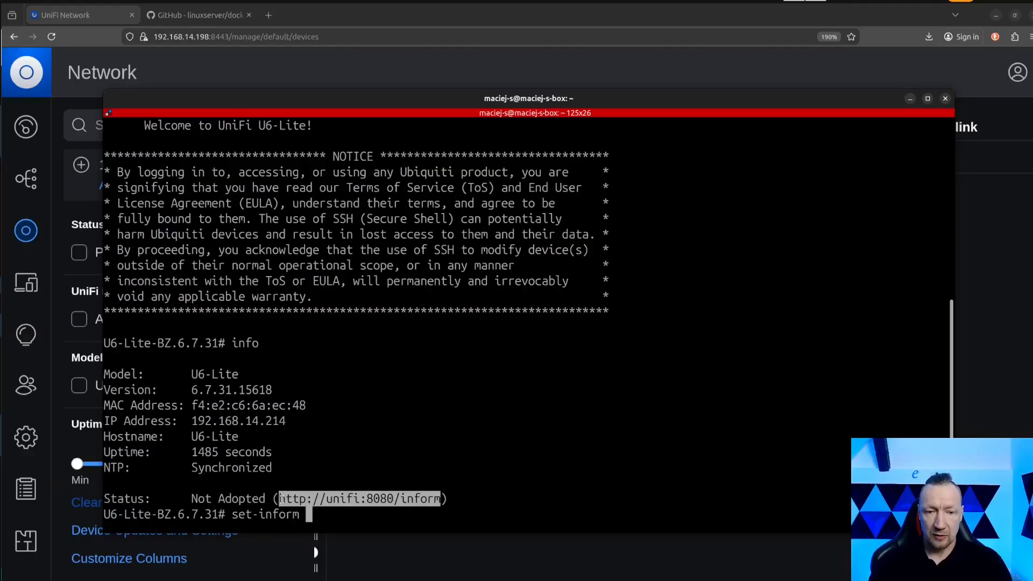
middle_click(335, 521)
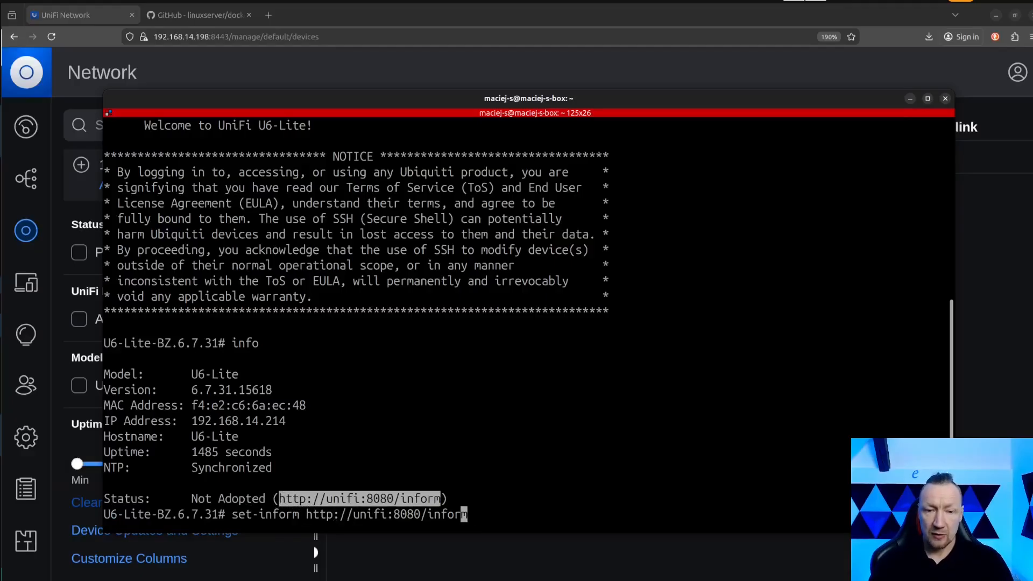
Replace the host in the inform URL with 192.168.14.198, keeping :8080/inform, and run the set-inform command.
key("Left")
key("Left")
key("Left")
key("Left")
key("Left")
key("Left")
key("Left")
key("Left")
key("Left")
key("Left")
key("Left")
key("Left")
key("BackSpace")
key("BackSpace")
key("BackSpace")
key("BackSpace")
key("BackSpace")
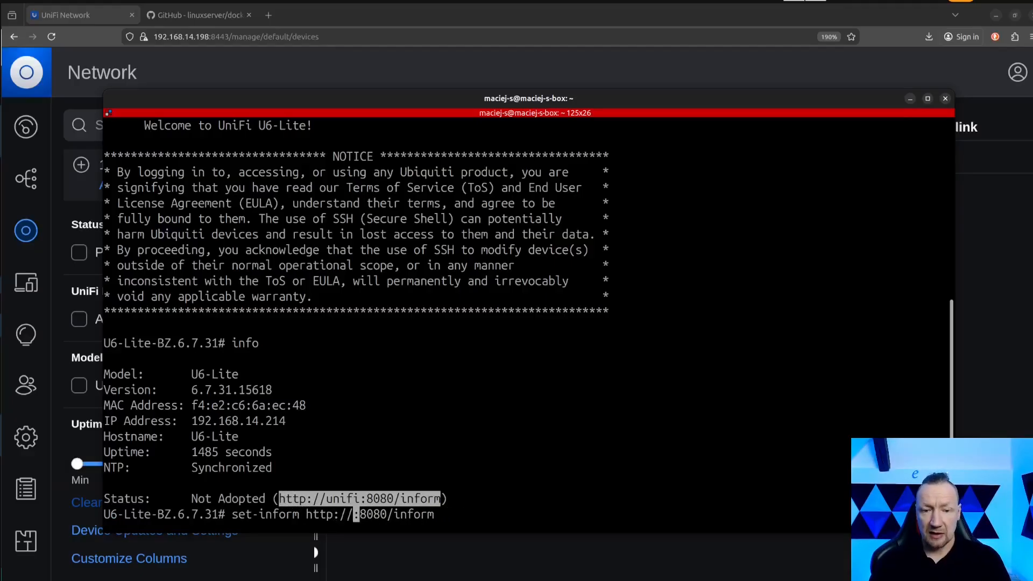
type("192.168.14.214")
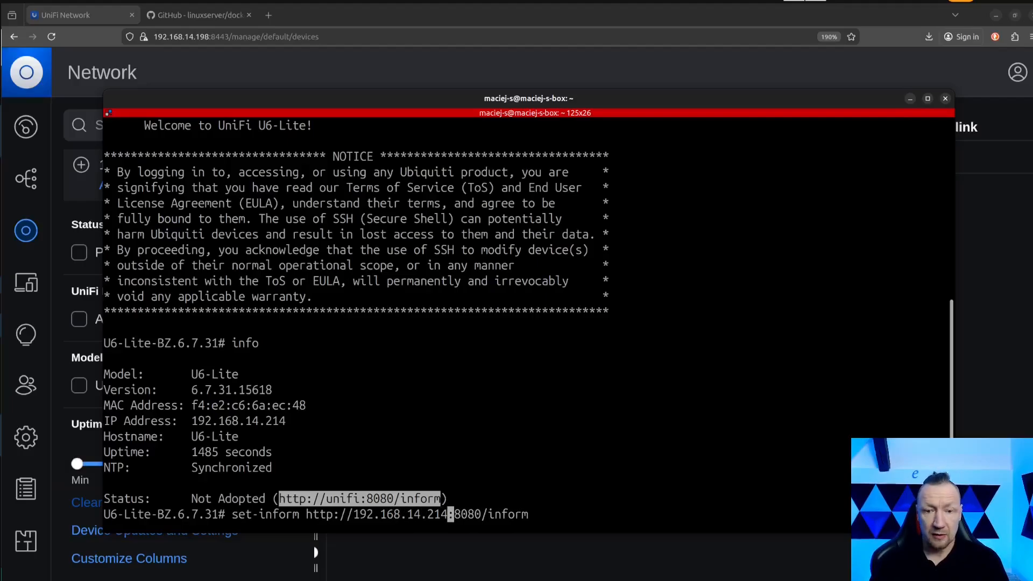
key("BackSpace")
key("BackSpace")
key("BackSpace")
type("198")
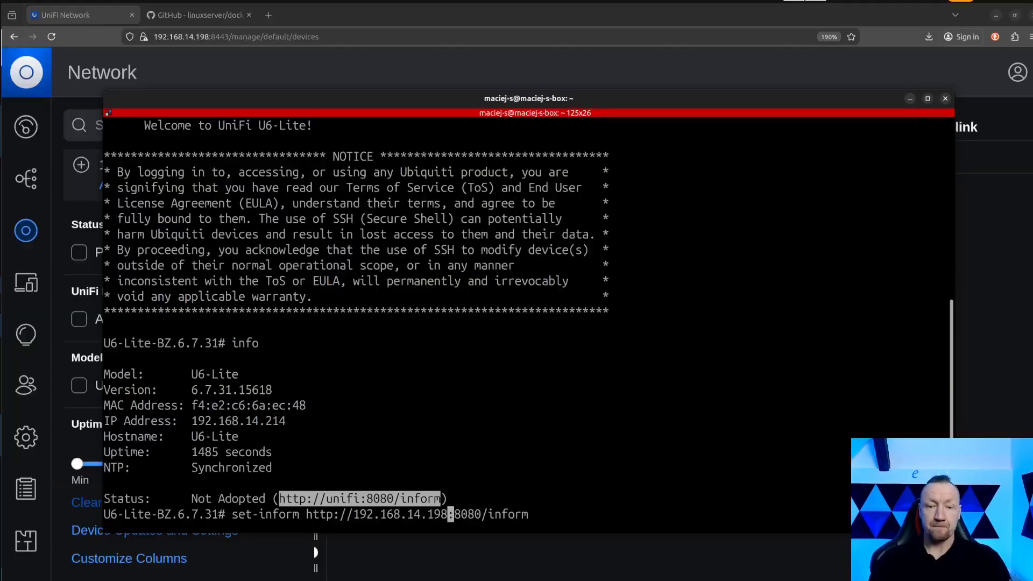
key("Return")
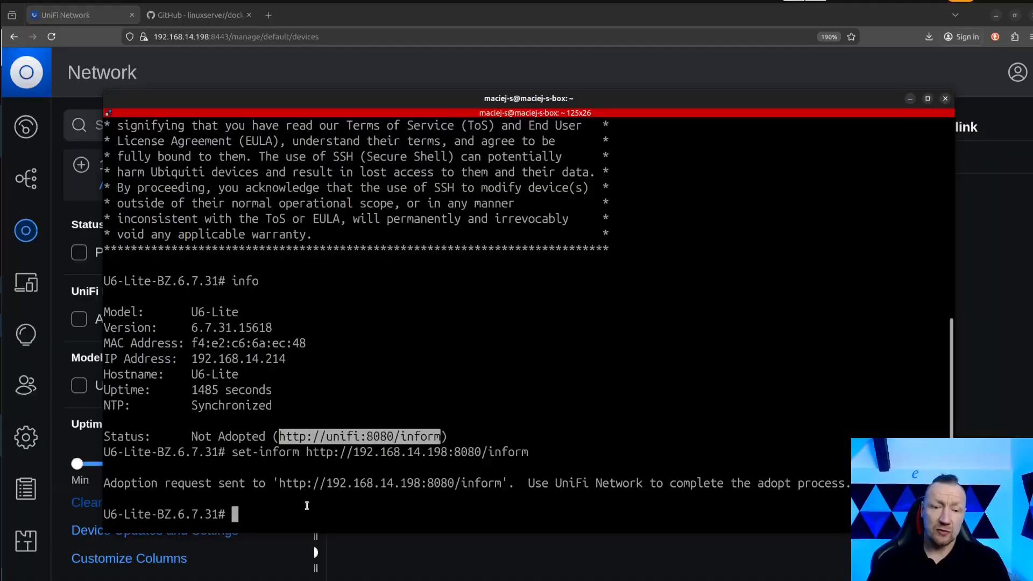
Check the inform address in the set-inform response and the U6 Lite's entry in the UniFi Network device list.
left_click_drag(278, 483, 502, 483)
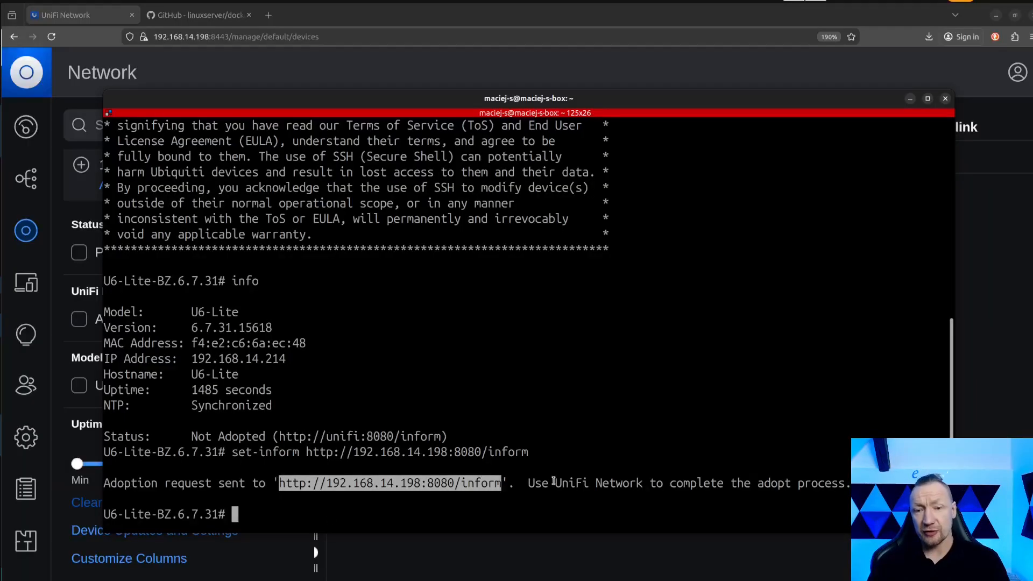
left_click(983, 248)
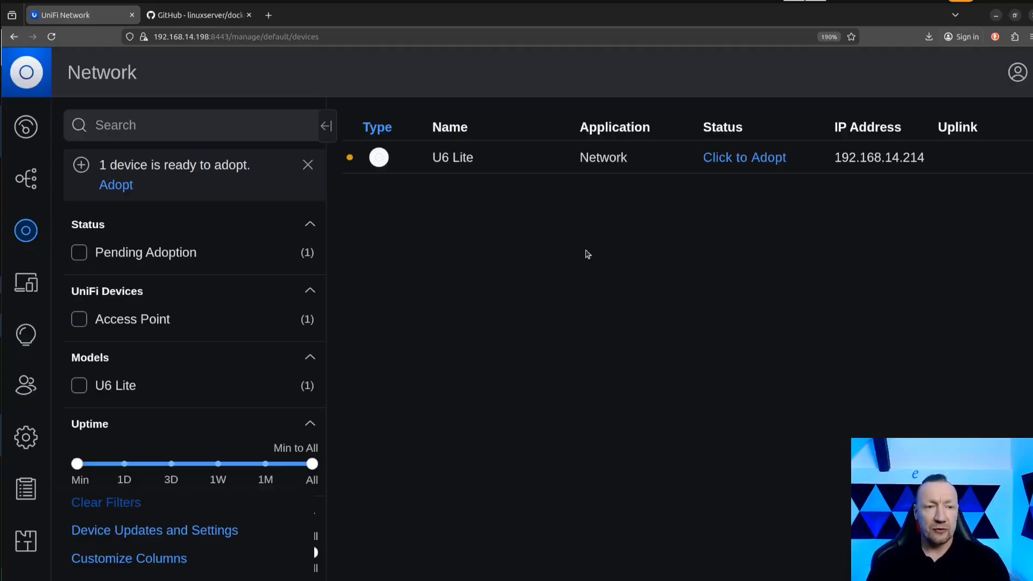
left_click(1, 256)
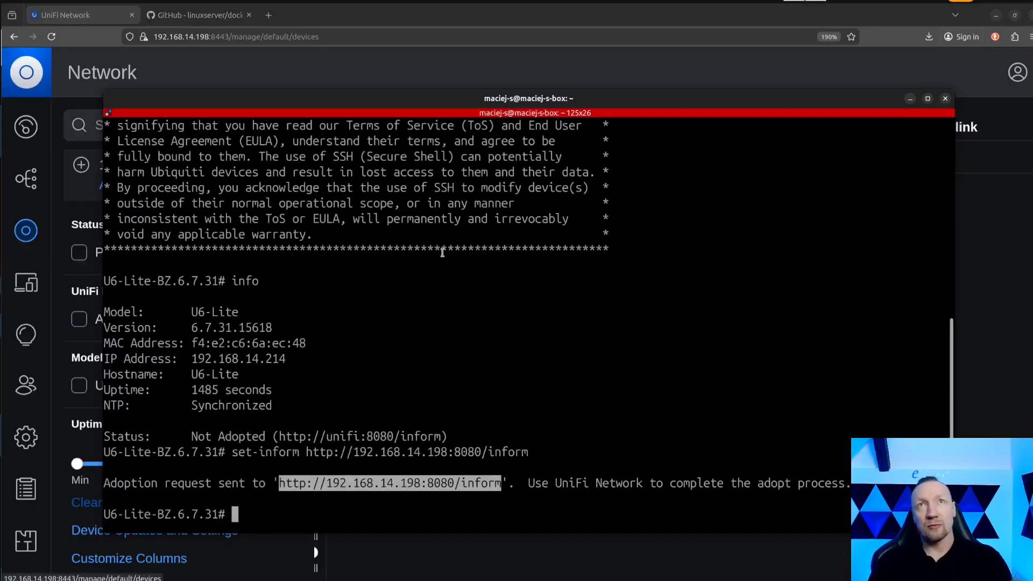
left_click(609, 309)
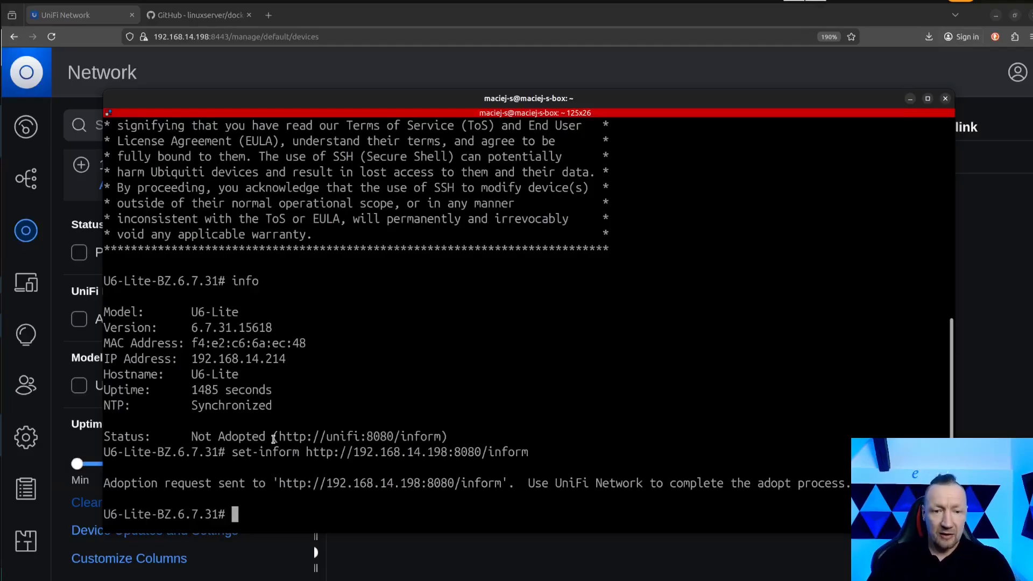
Ping the hostname unifi from the access point to test its name resolution, and stop the ping.
left_click_drag(277, 436, 445, 436)
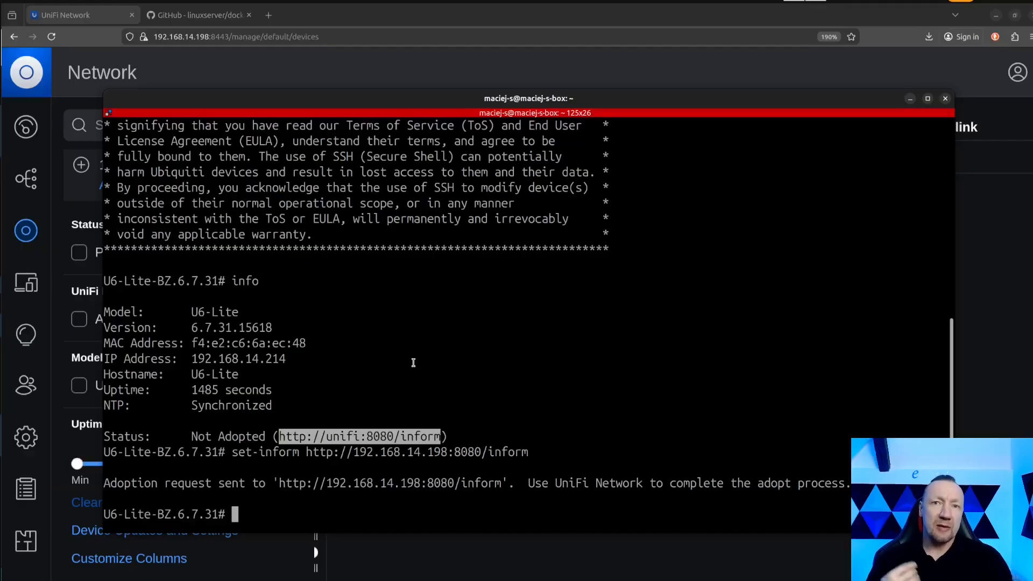
double_click(342, 436)
left_click(298, 515)
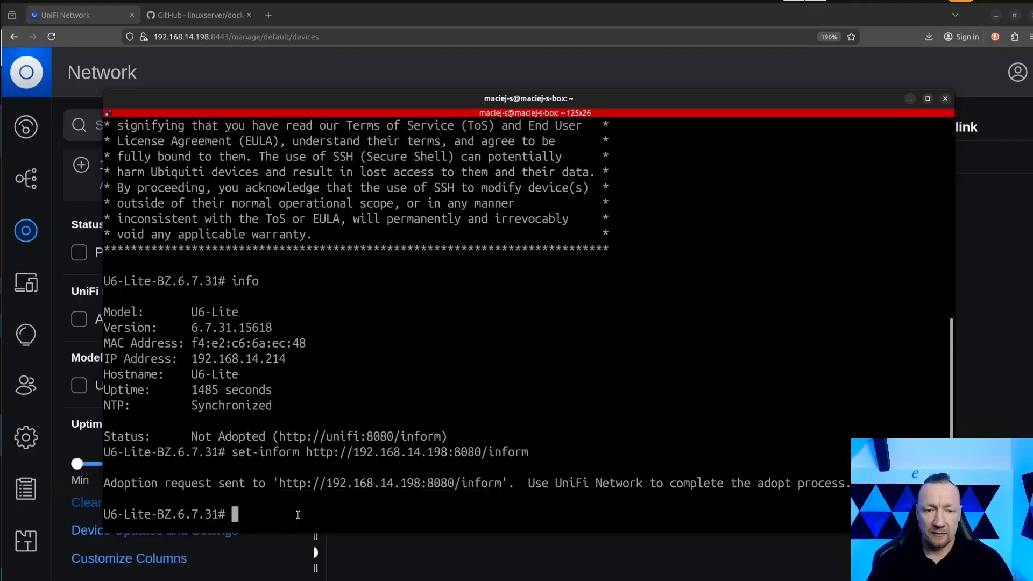
type("ping ")
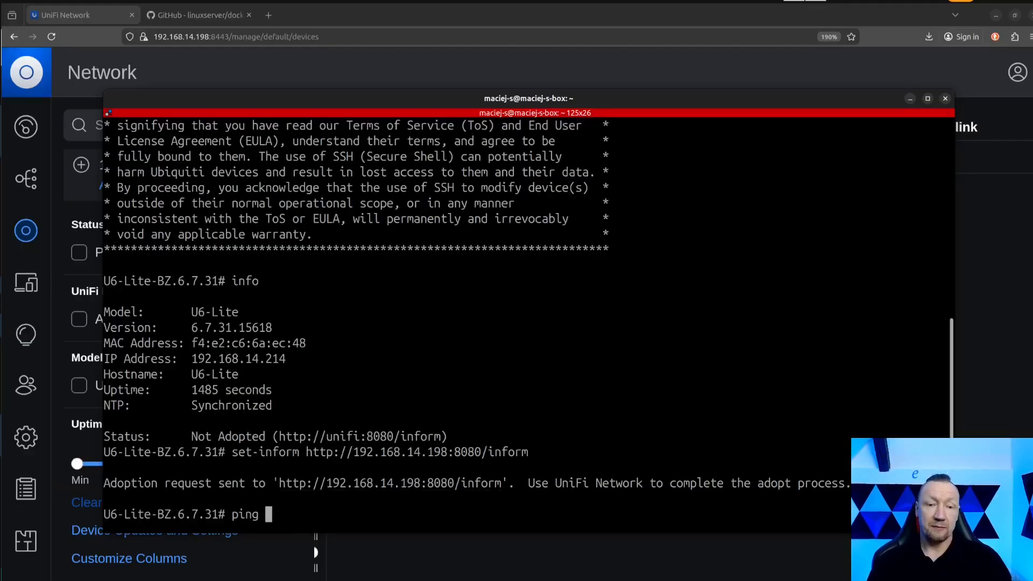
type("unifi")
key("Return")
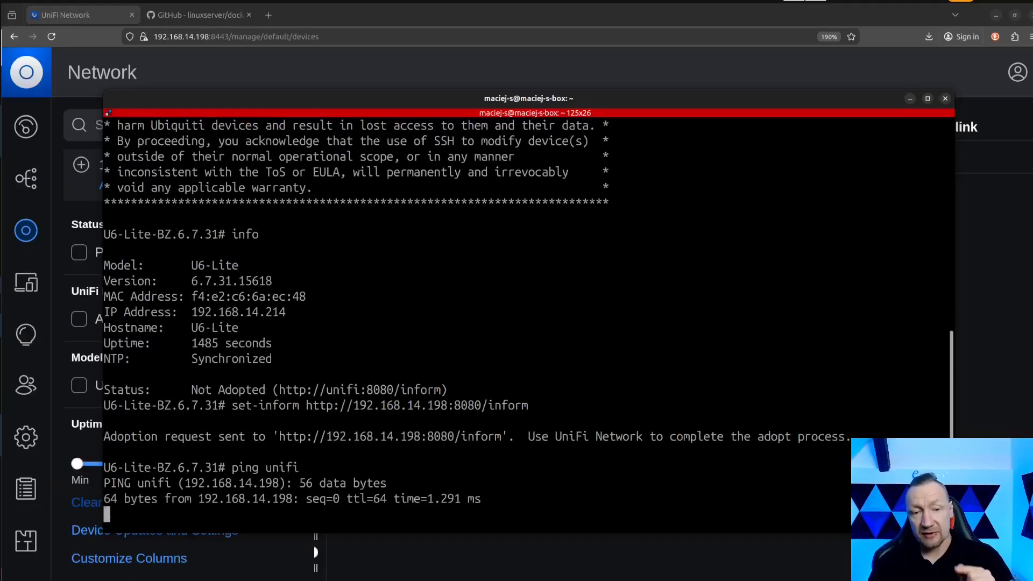
key("ctrl+c")
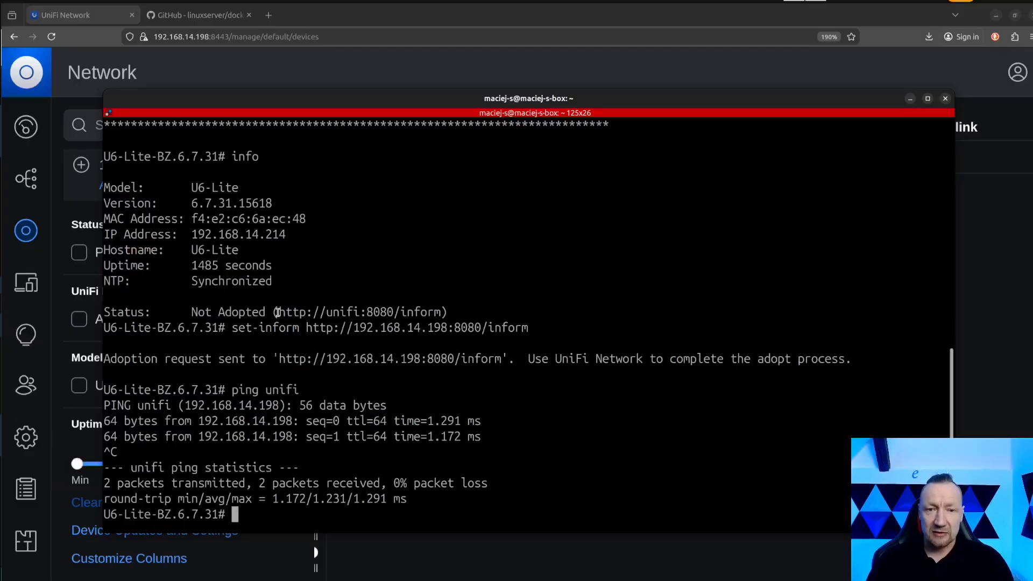
Examine the default inform URL in the access point's info output, focusing on its unifi hostname.
left_click_drag(277, 312, 441, 312)
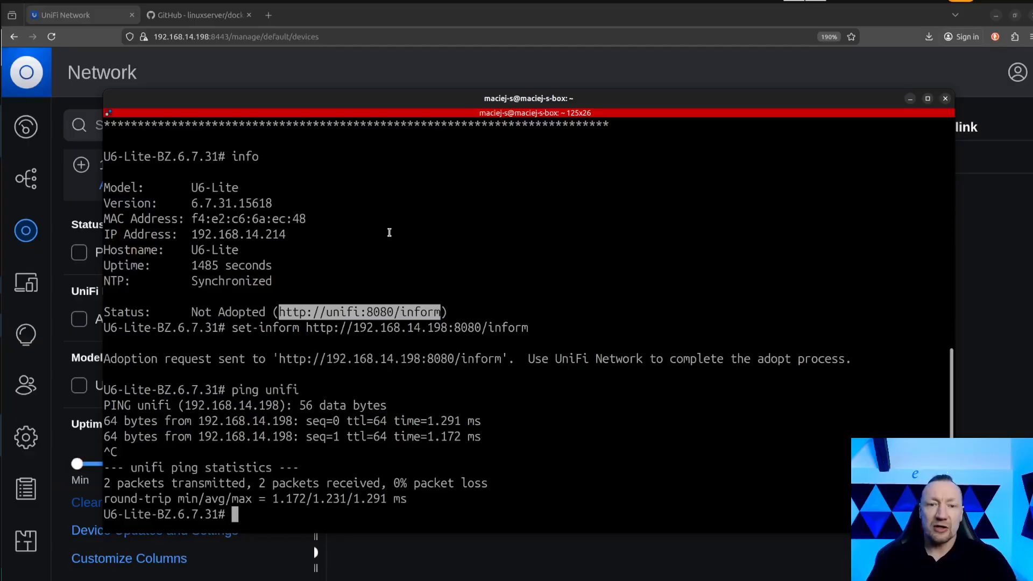
left_click_drag(277, 312, 440, 312)
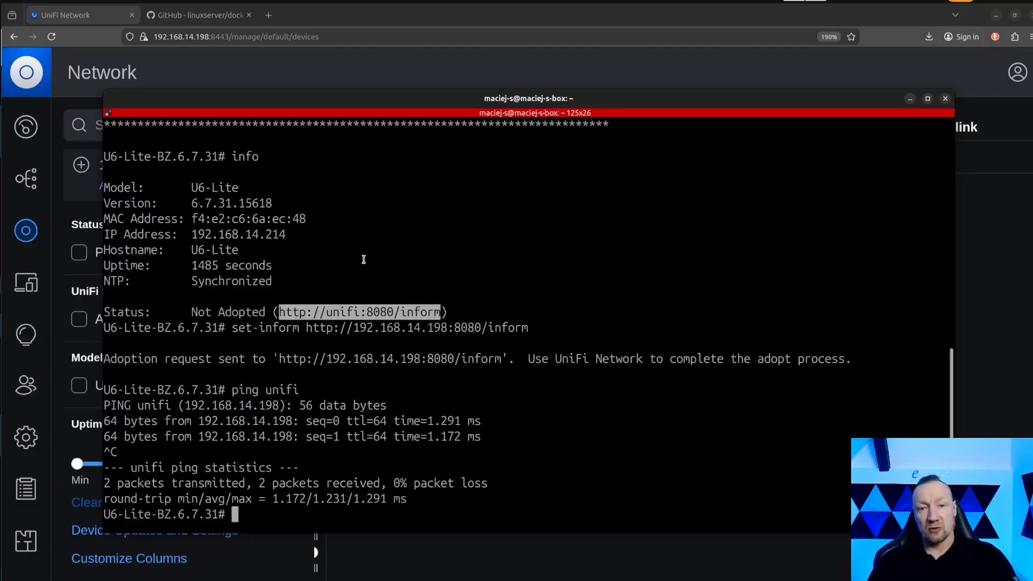
left_click_drag(326, 312, 360, 316)
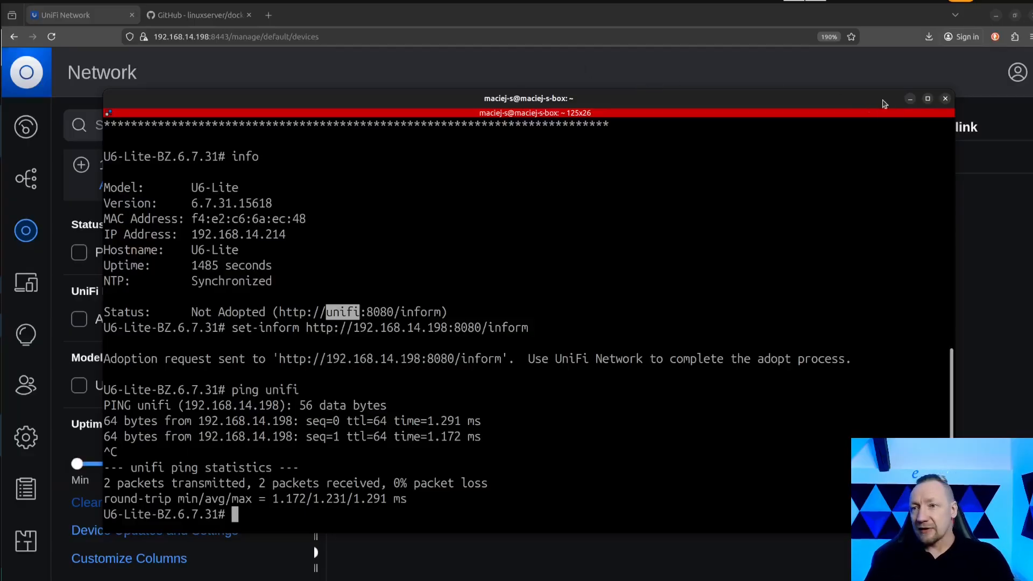
Return to the UniFi Network device list and adopt the U6 Lite access point.
left_click(910, 99)
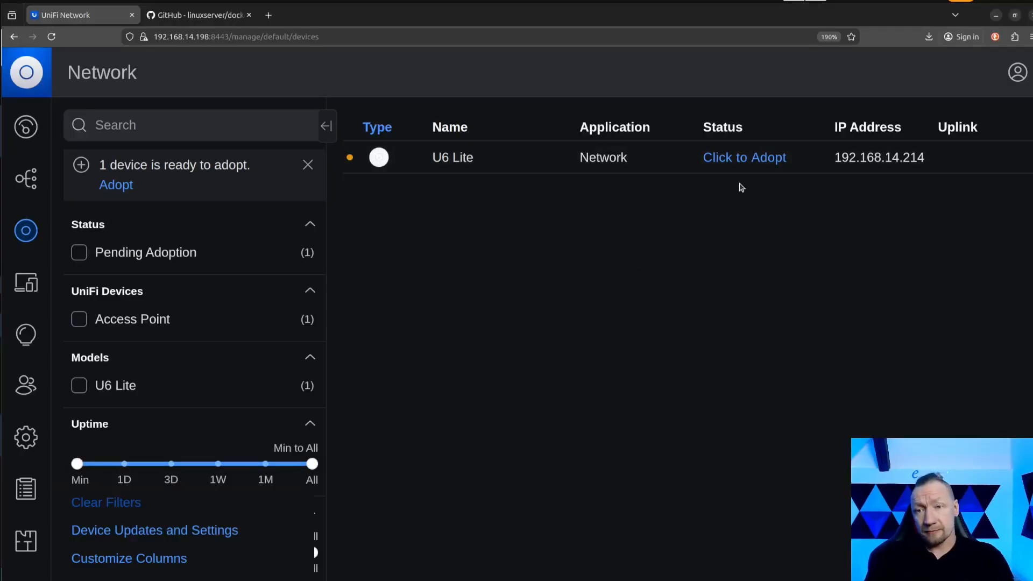
left_click(729, 165)
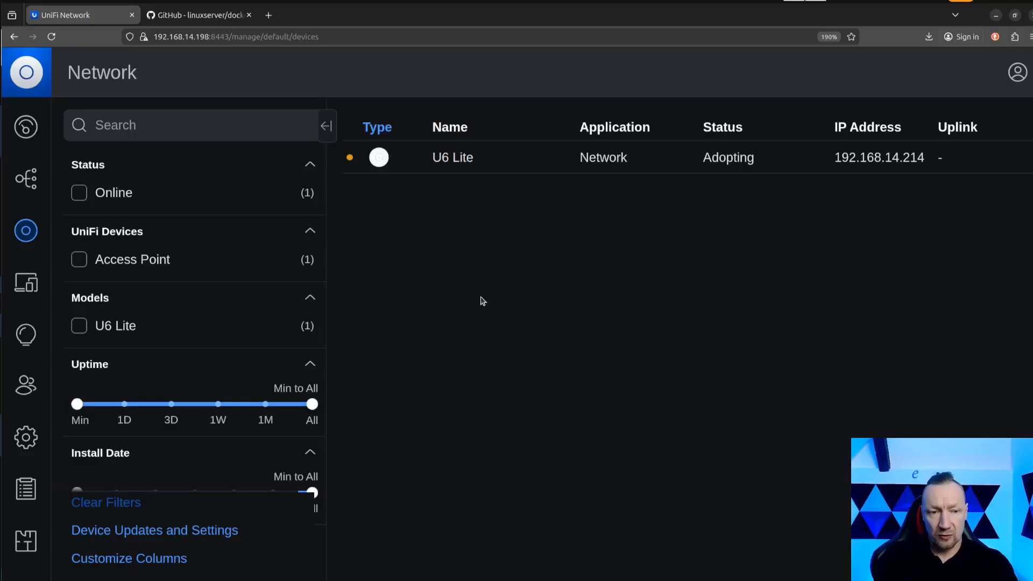
Open the WiFi settings and read the notice about adopting an access point.
left_click(26, 437)
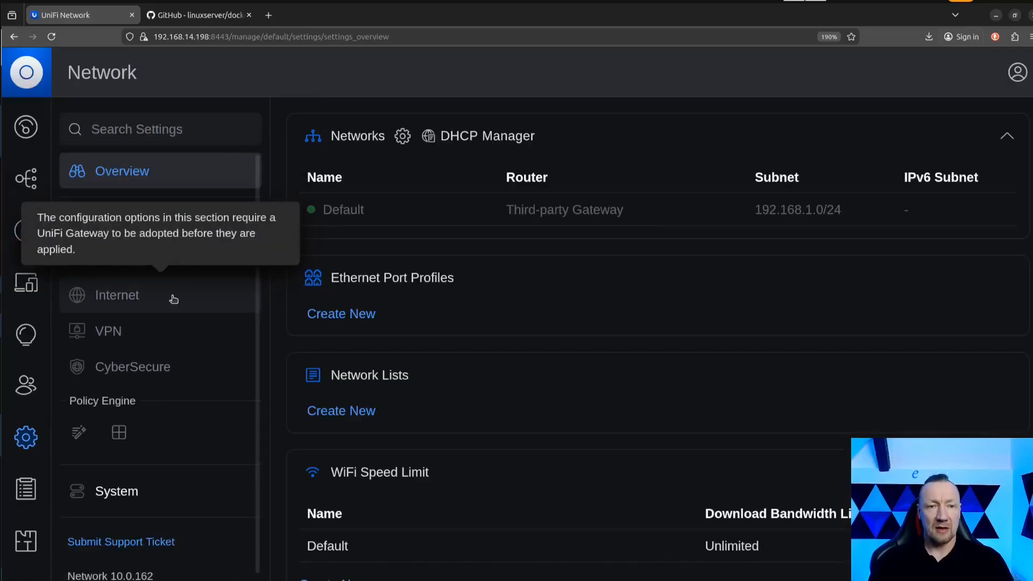
left_click(129, 225)
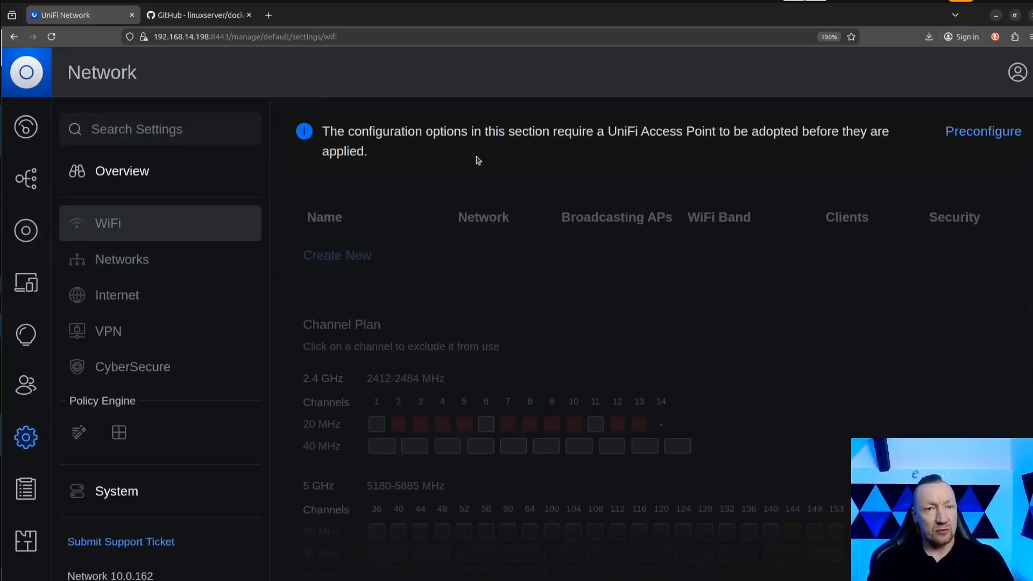
left_click_drag(369, 153, 323, 131)
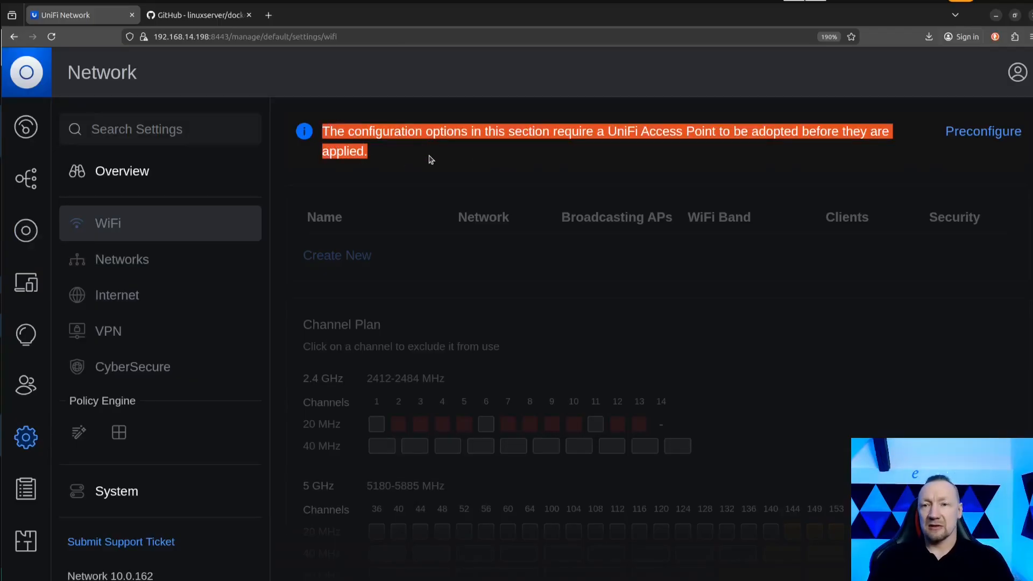
left_click(408, 162)
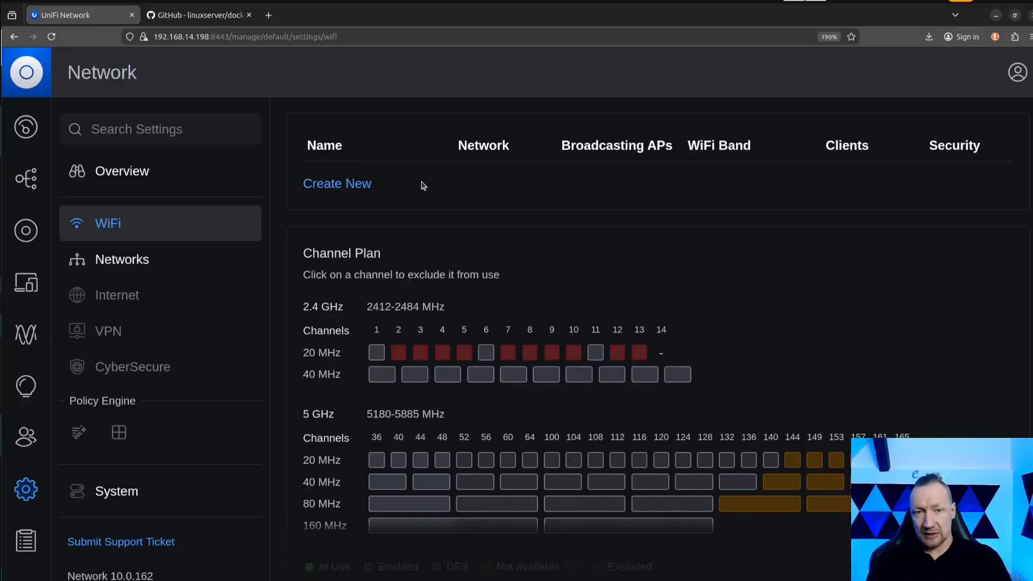
Start a new WiFi network named test-wif and enter its WiFi password.
left_click(351, 185)
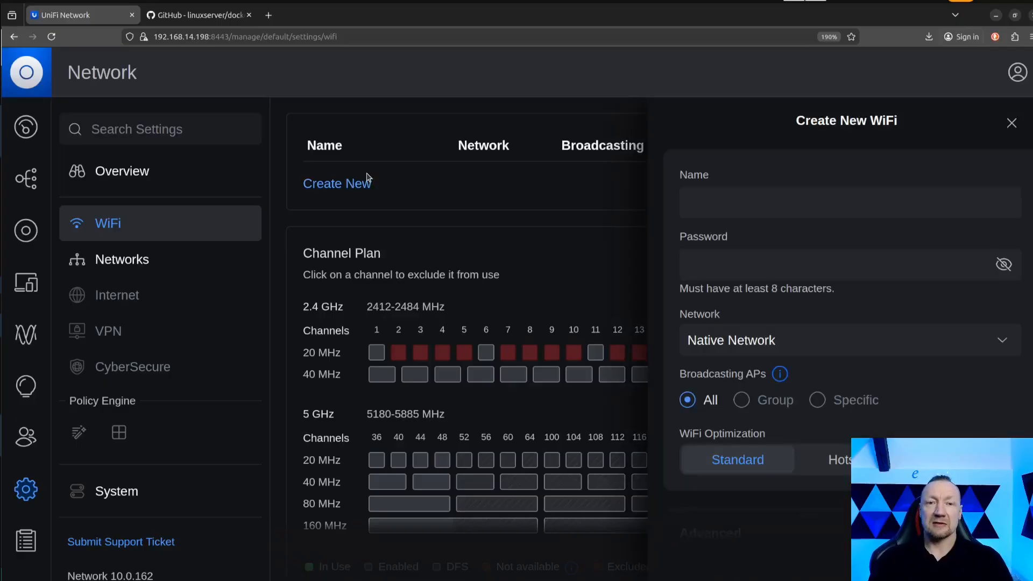
left_click(751, 196)
type("testy")
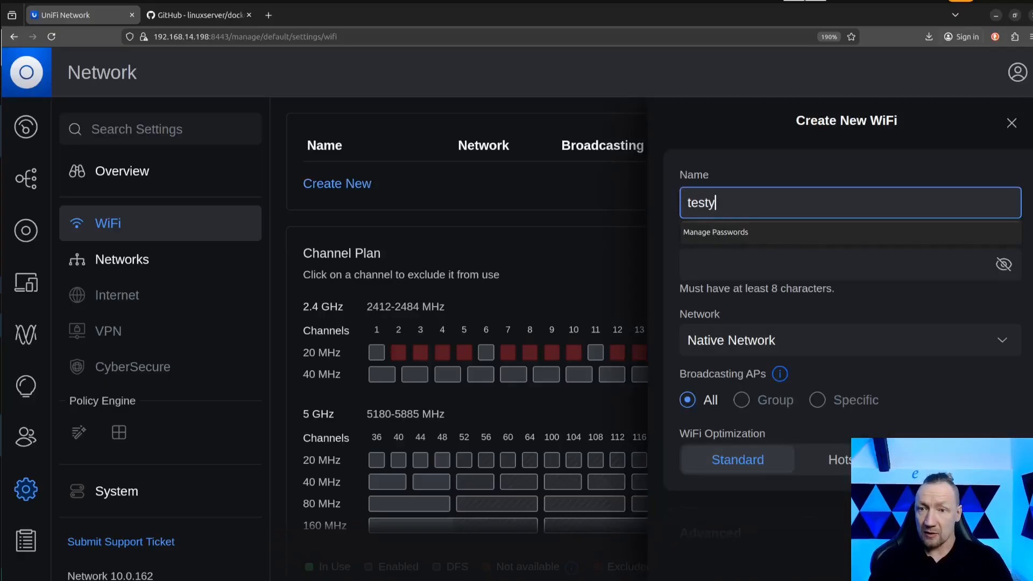
key("BackSpace")
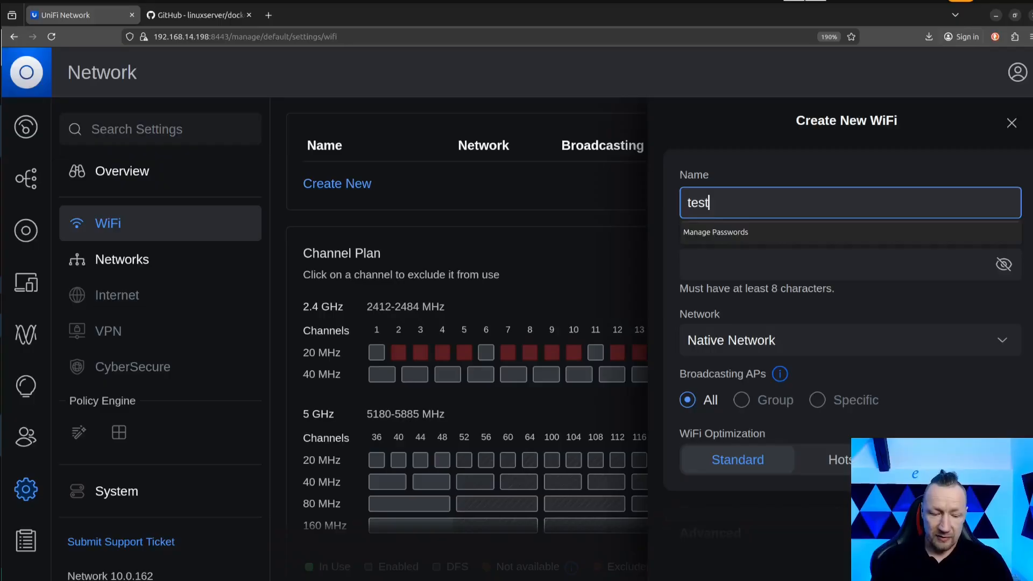
type("-wif")
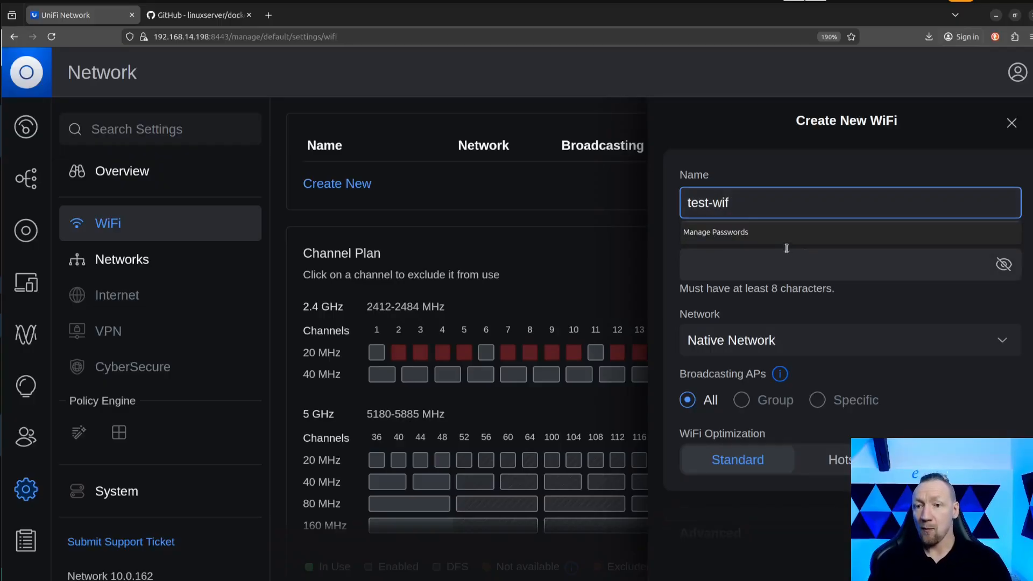
left_click(668, 266)
left_click(718, 264)
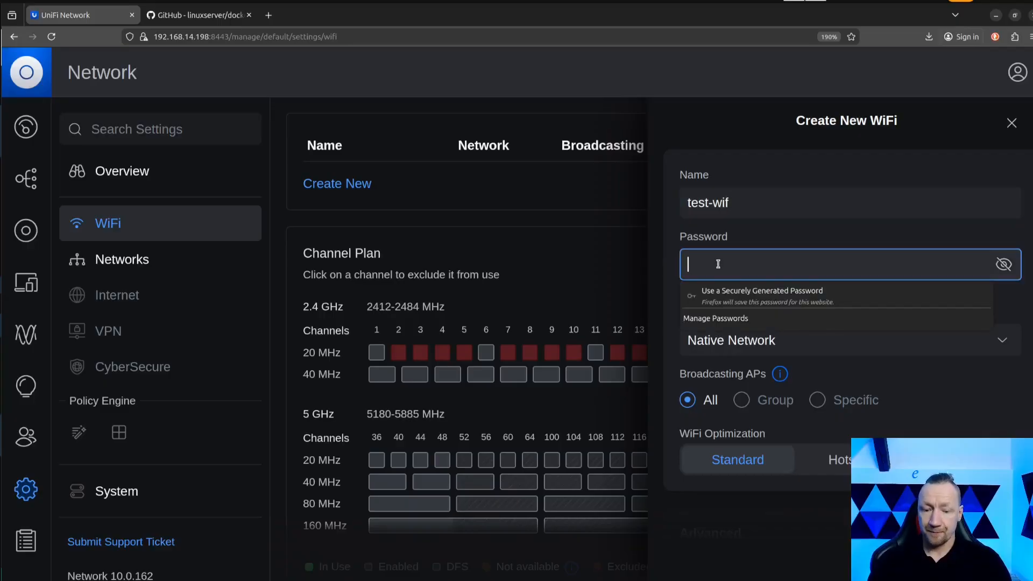
type("••••••••")
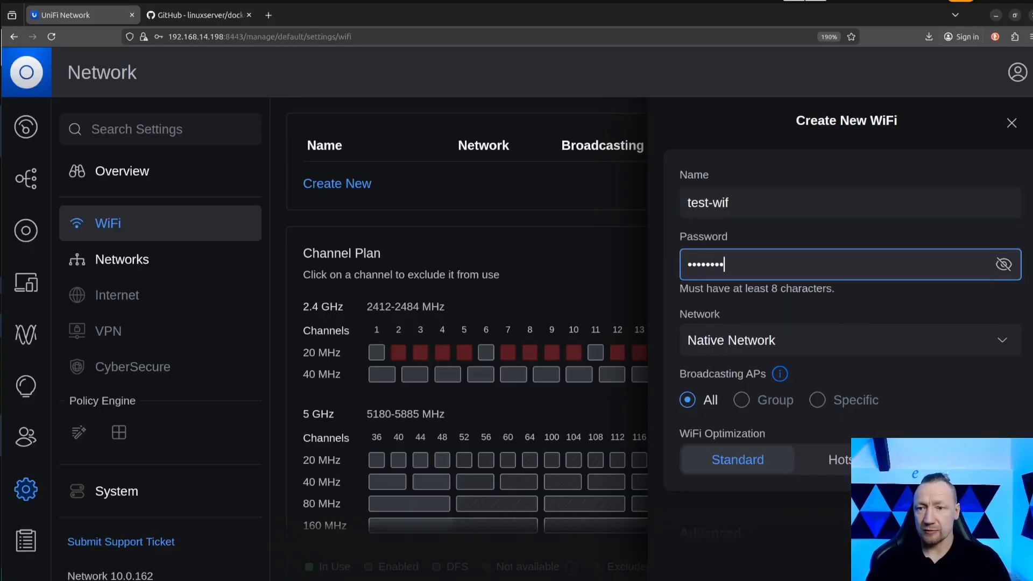
left_click(1004, 265)
left_click(1005, 266)
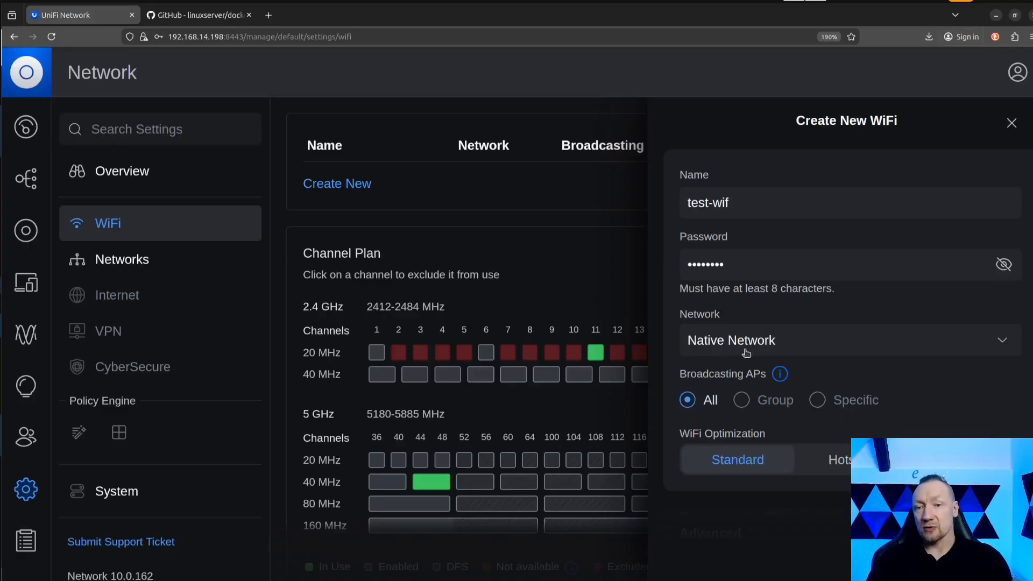
Keep Native Network as the network, review the advanced options, and add the test-wif WiFi.
left_click(732, 348)
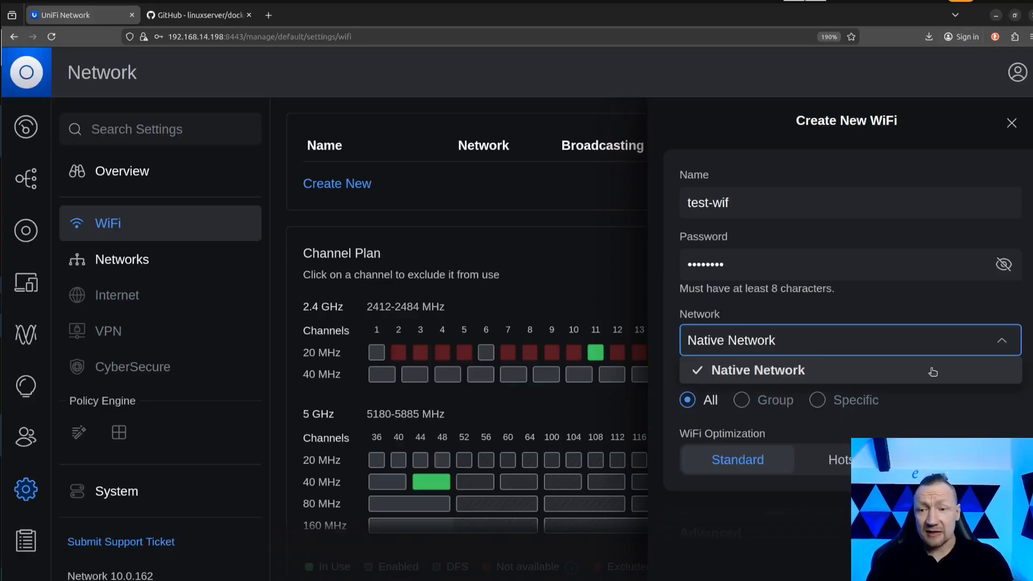
scroll(842, 395, "down", 10)
scroll(734, 255, "up", 5)
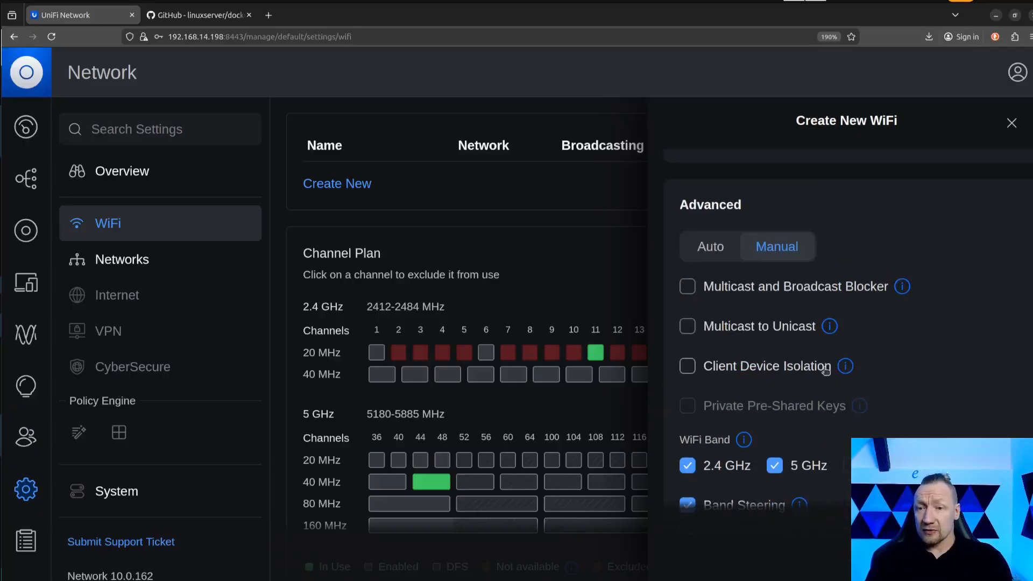
scroll(735, 255, "down", 2)
scroll(734, 255, "down", 4)
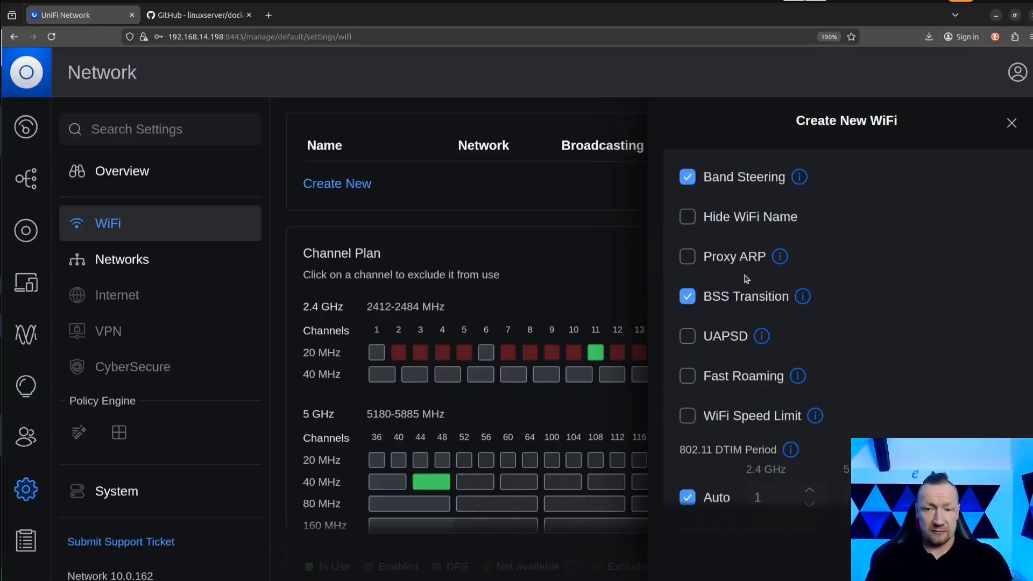
scroll(748, 286, "down", 6)
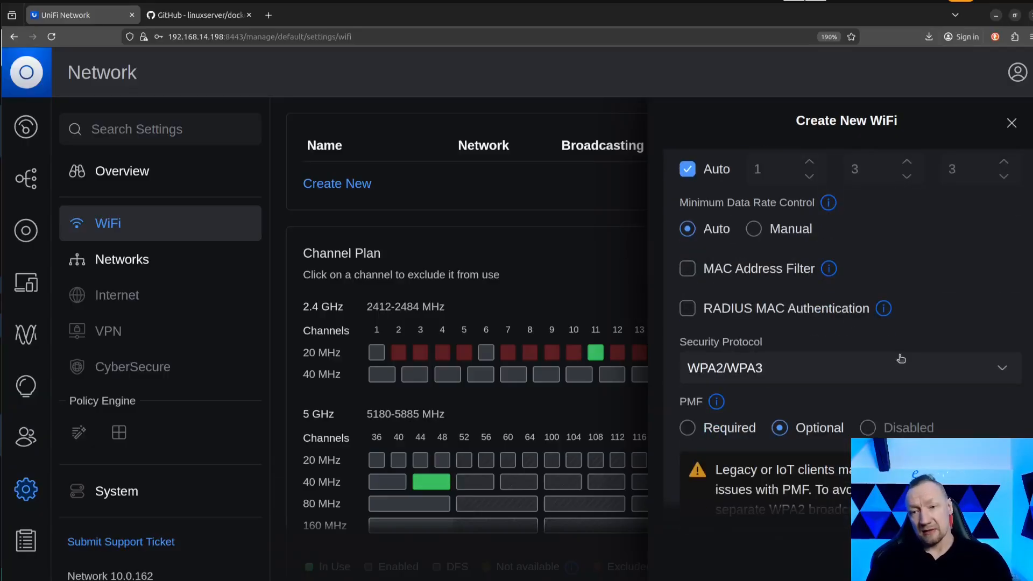
scroll(897, 348, "down", 4)
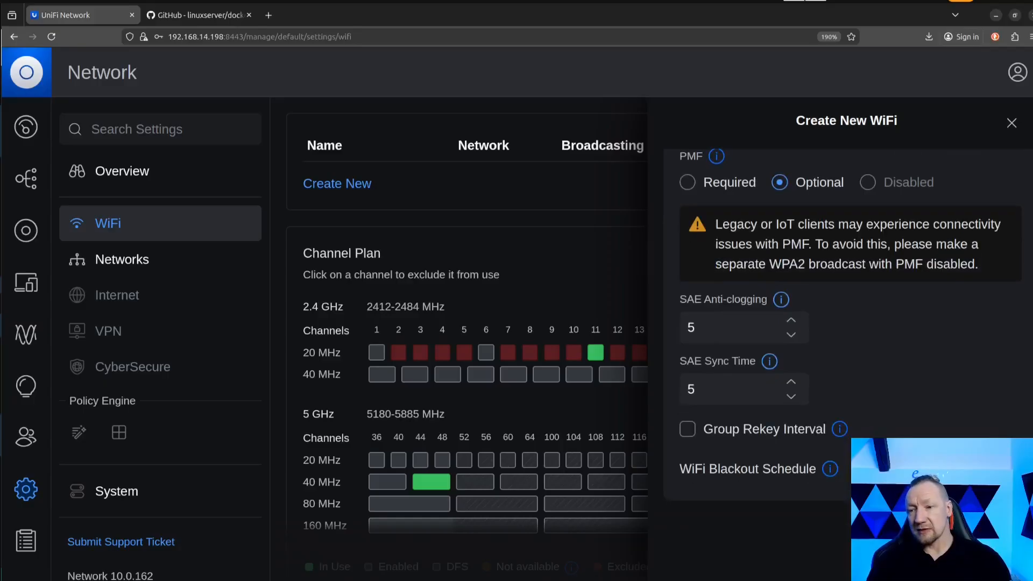
left_click(982, 562)
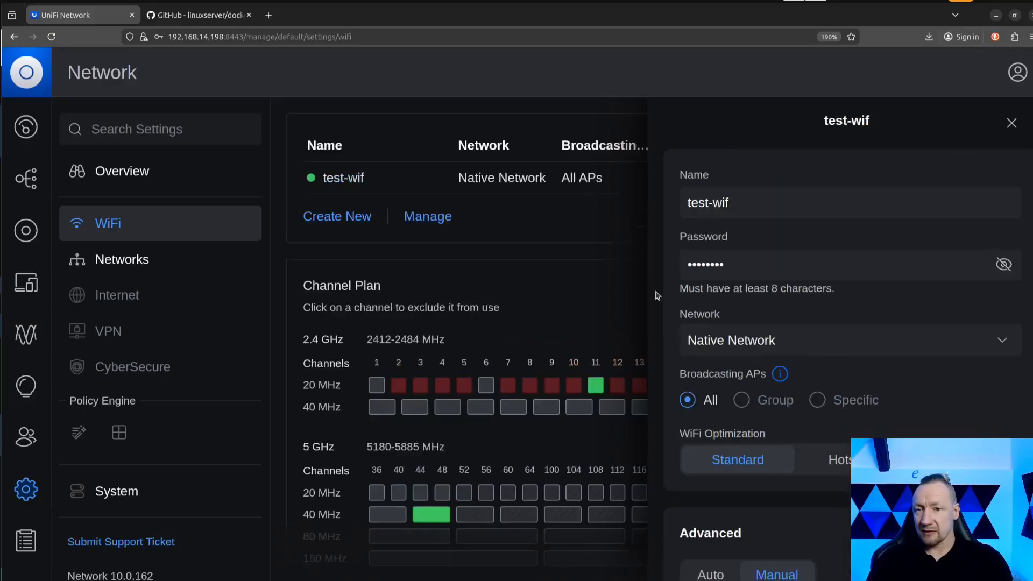
Review the saved test-wif settings, close them, and examine the channel plan for 2.4 GHz and 5 GHz.
scroll(582, 297, "down", 10)
scroll(769, 471, "down", 15)
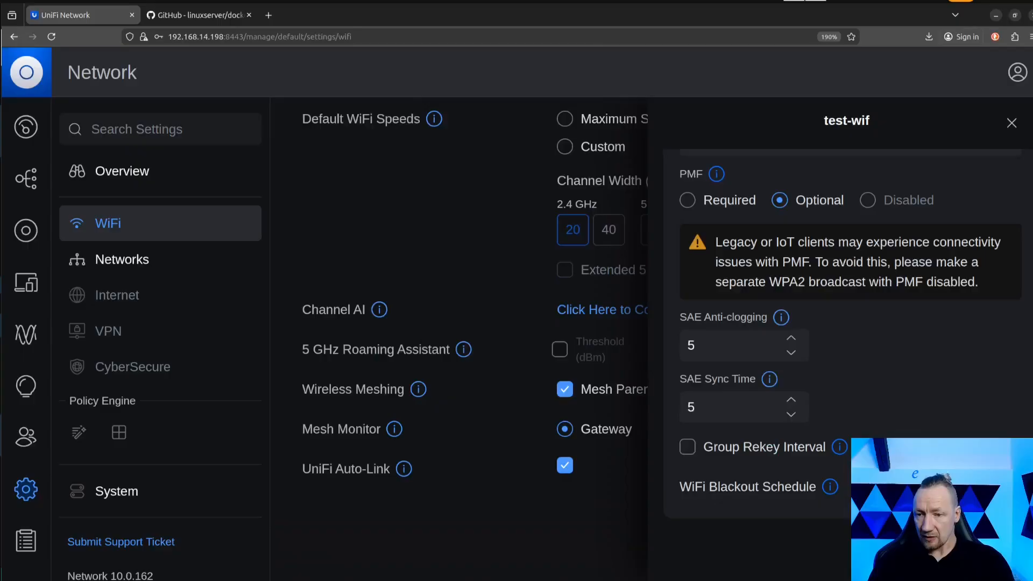
scroll(827, 510, "up", 15)
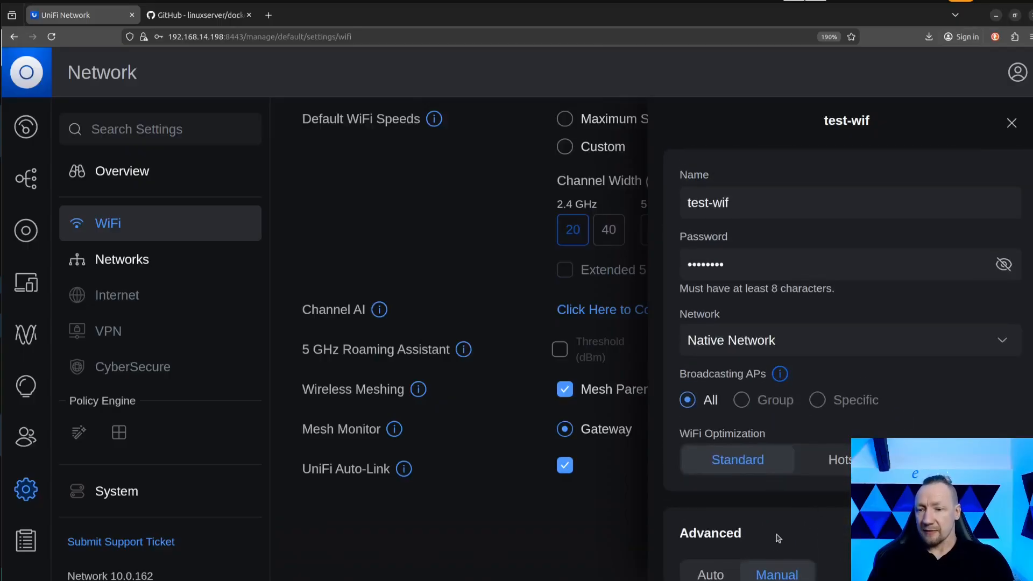
scroll(778, 538, "down", 10)
scroll(667, 508, "up", 3)
scroll(667, 508, "up", 5)
scroll(538, 404, "up", 10)
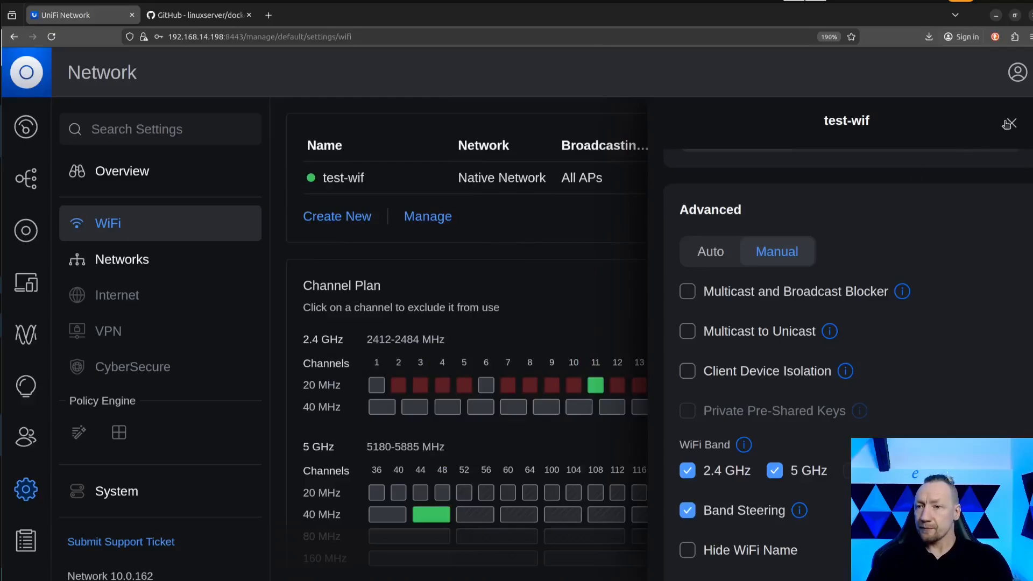
left_click(1010, 123)
scroll(538, 376, "down", 3)
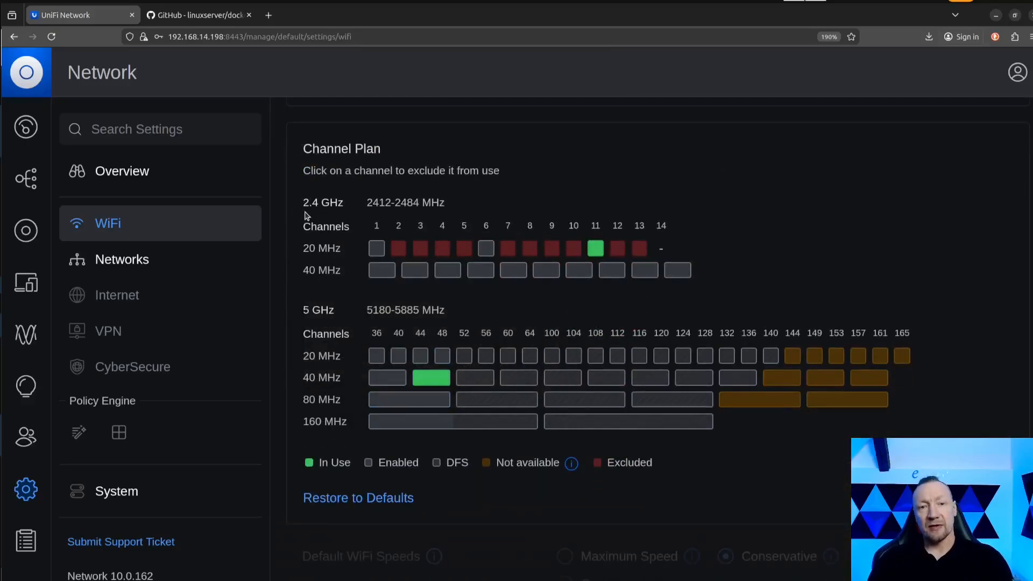
Review the default WiFi speeds, channel plan and WiFi list, and open the settings overview.
scroll(322, 292, "down", 8)
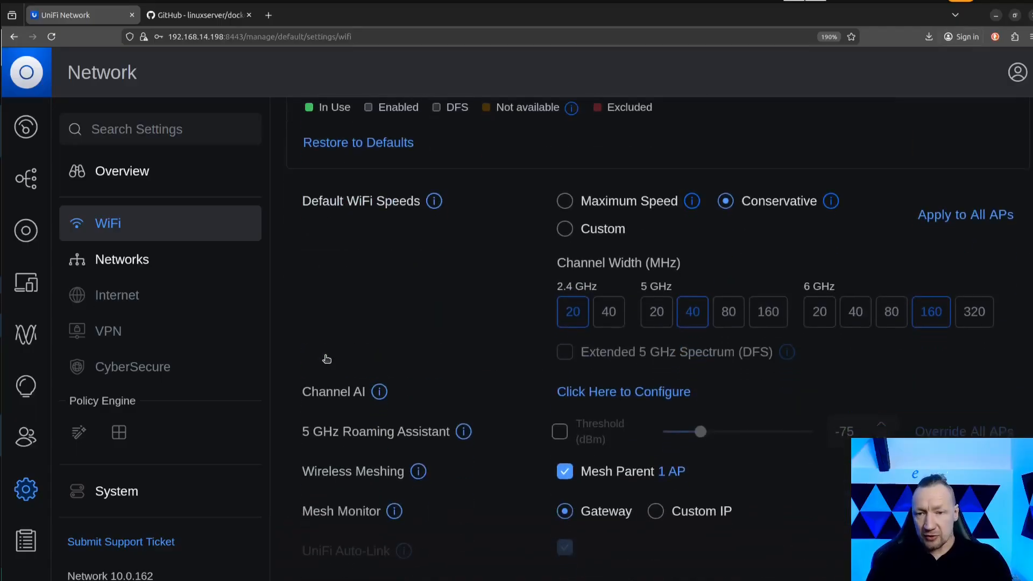
scroll(326, 359, "up", 4)
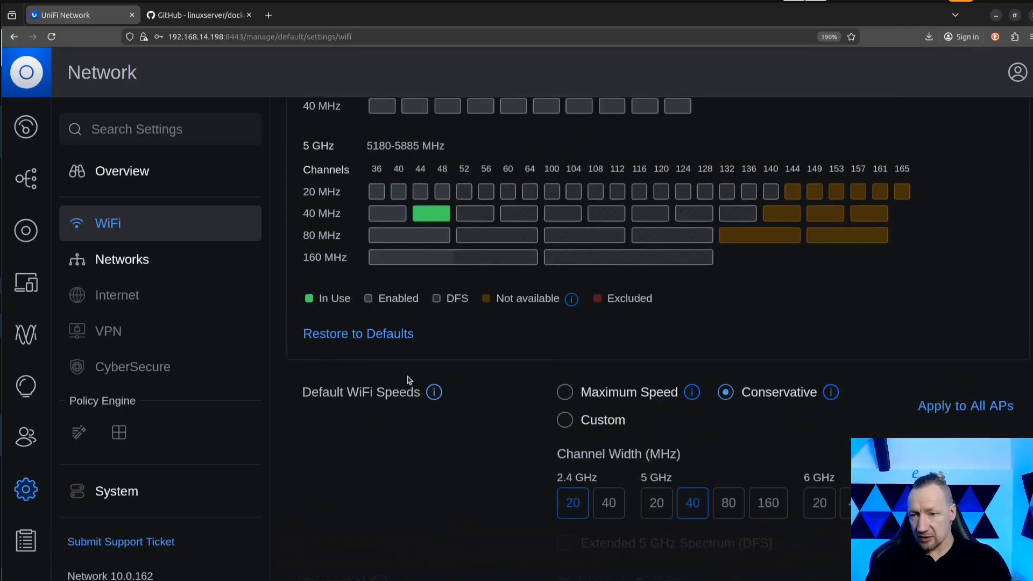
scroll(409, 377, "up", 6)
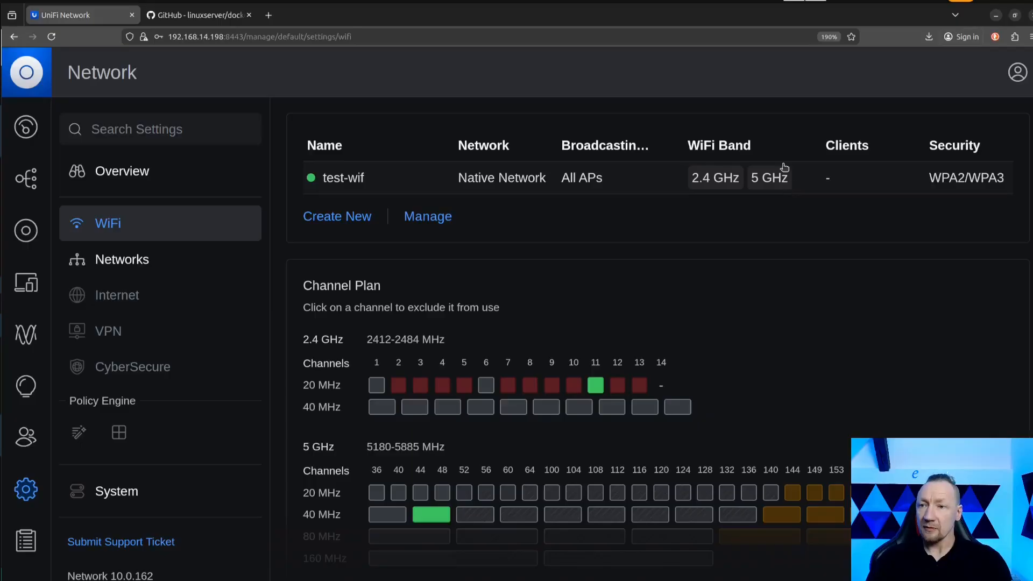
left_click(145, 178)
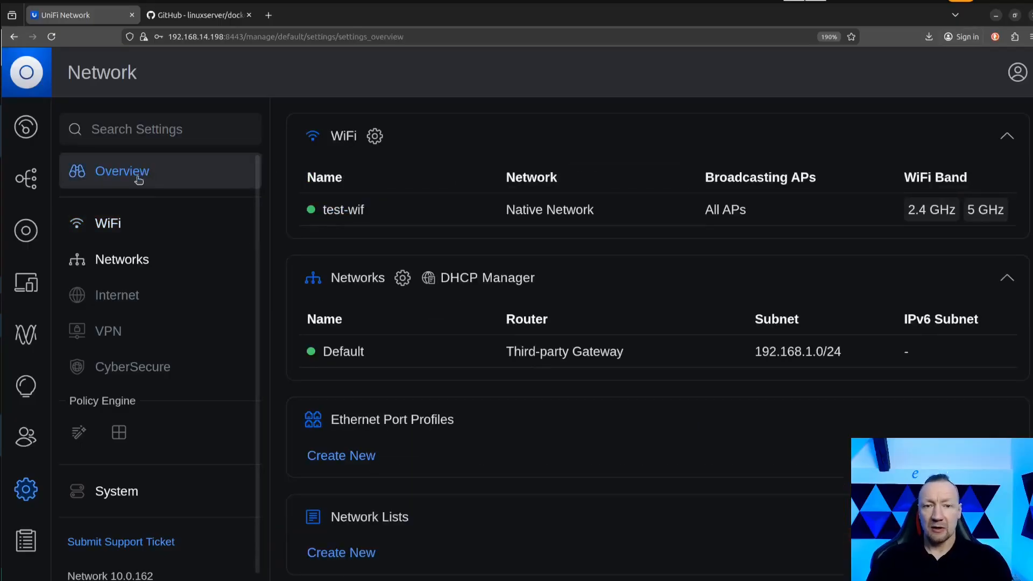
Check the network topology, and examine the client count and Server IP on the dashboard.
left_click(24, 185)
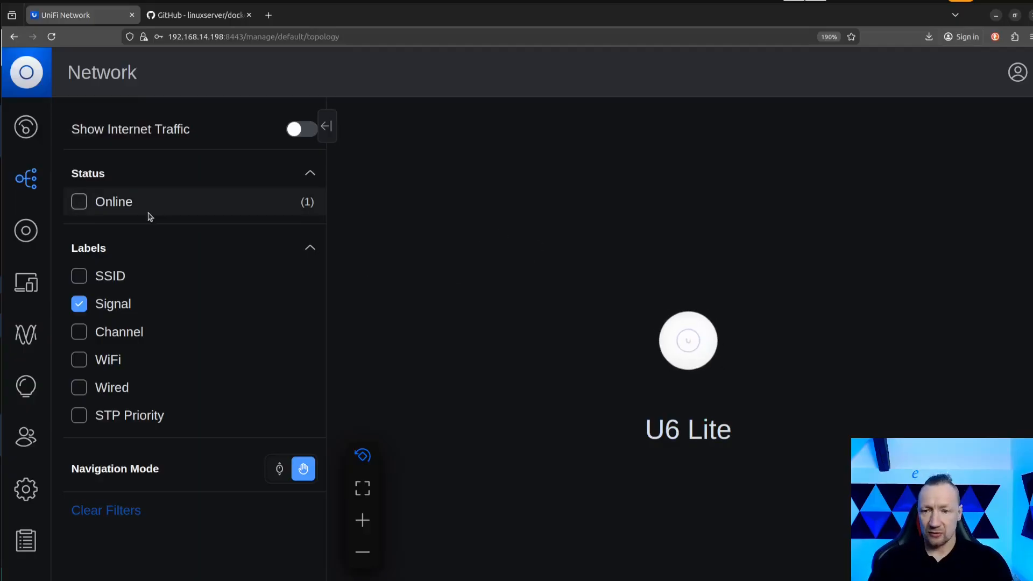
left_click(26, 127)
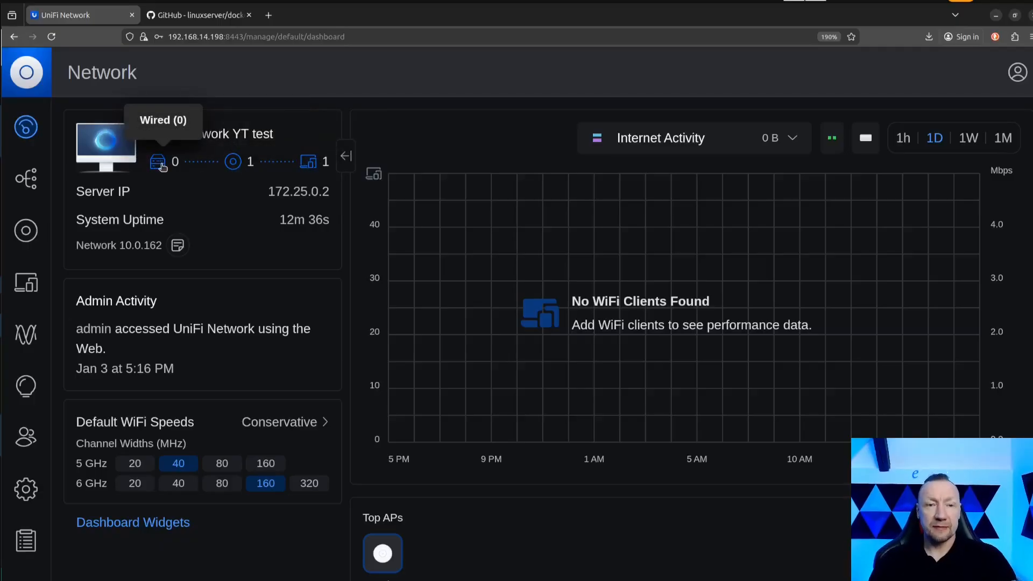
left_click(314, 168)
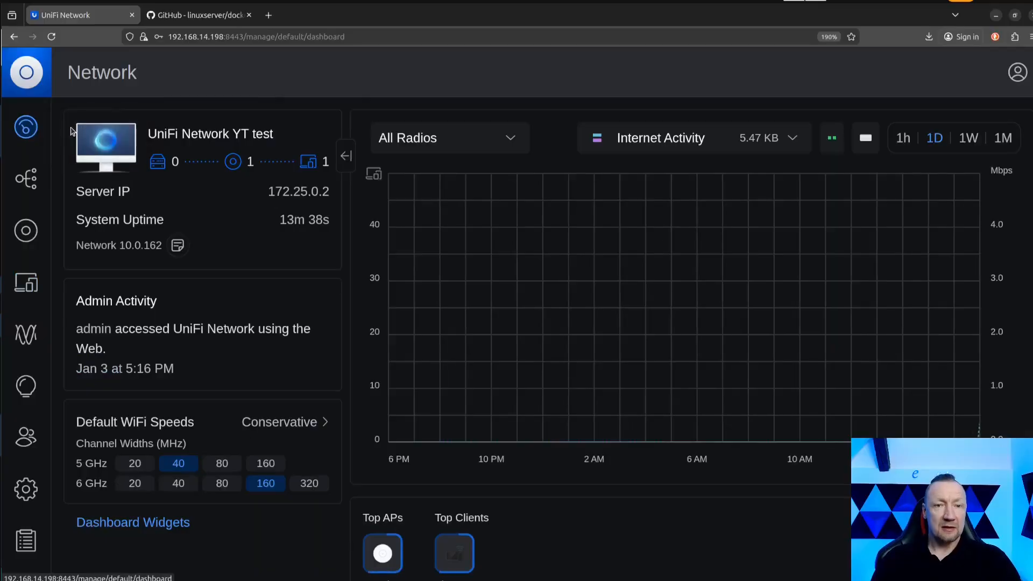
left_click_drag(268, 192, 329, 193)
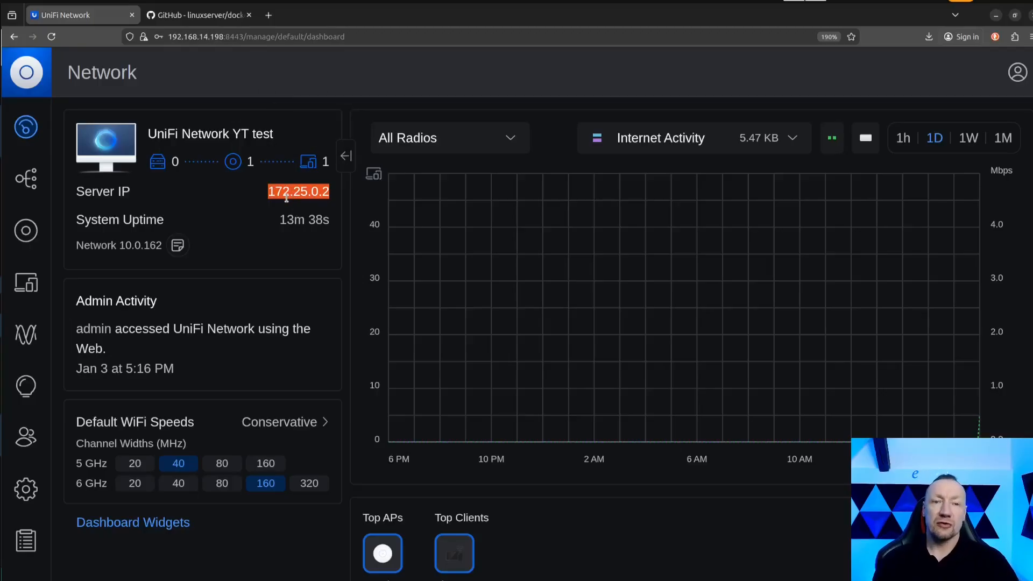
left_click_drag(269, 193, 322, 200)
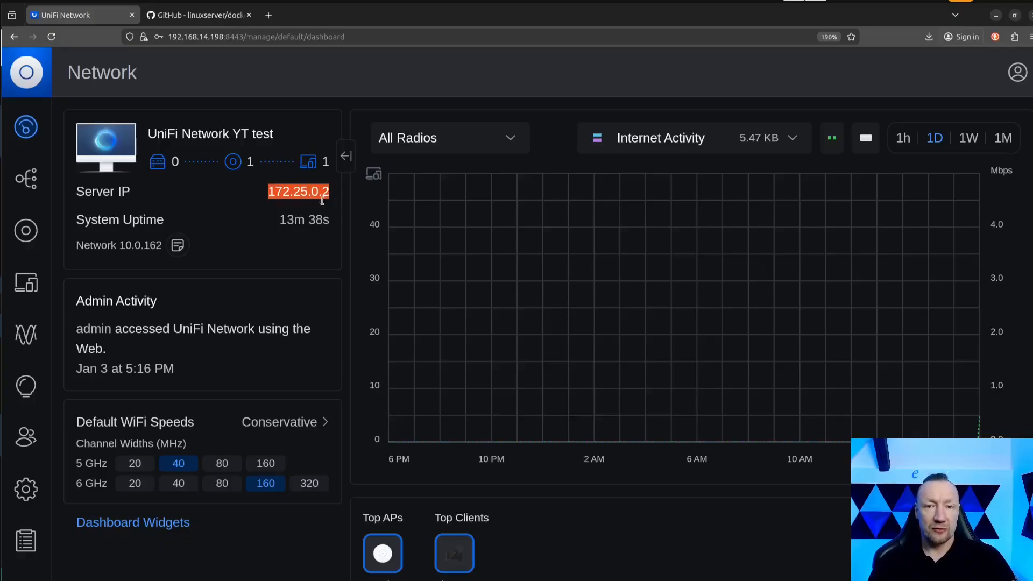
Examine the topology for the connection between the U6 Lite and its WiFi client.
left_click(30, 183)
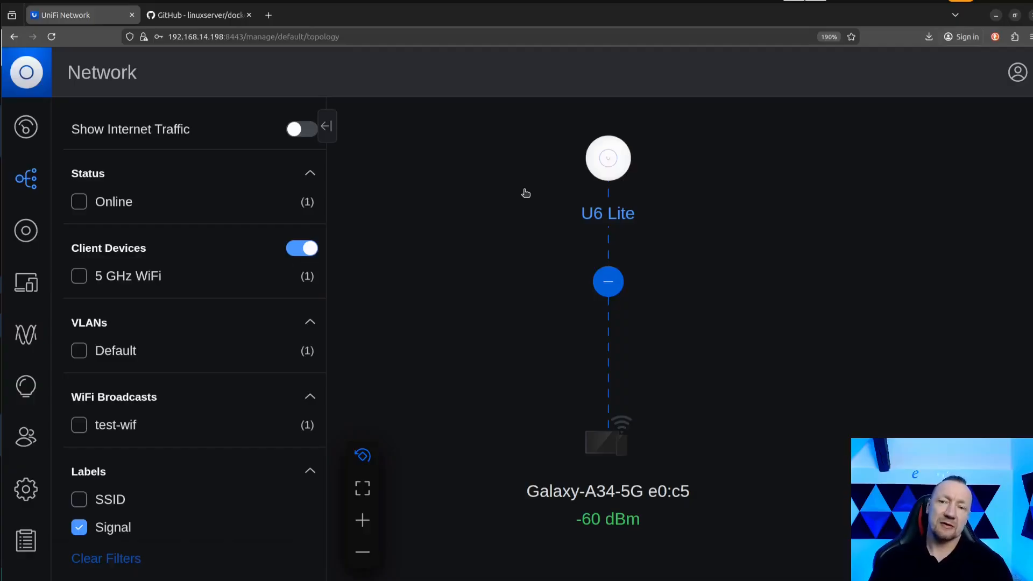
left_click_drag(537, 179, 537, 200)
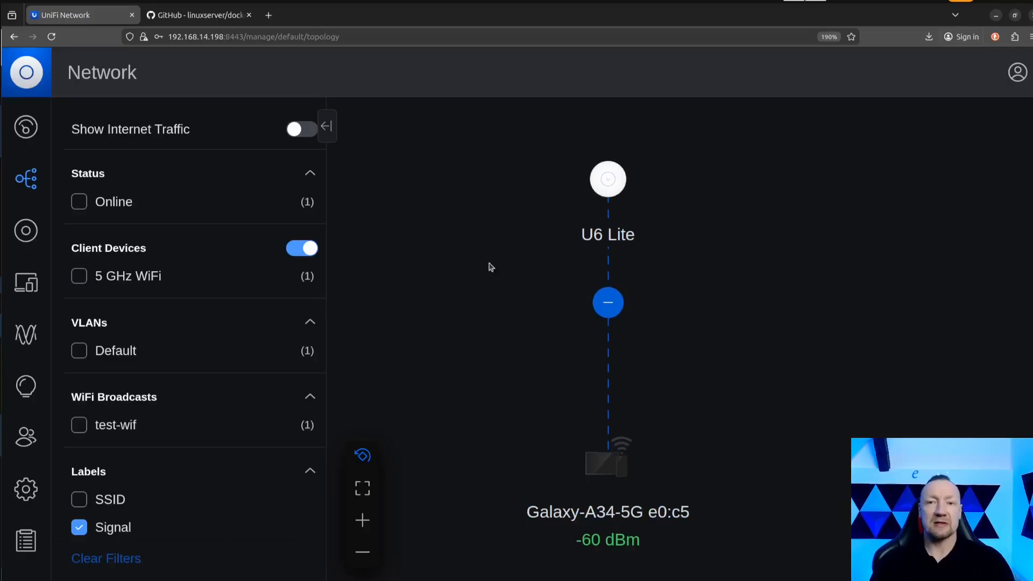
left_click_drag(490, 267, 501, 323)
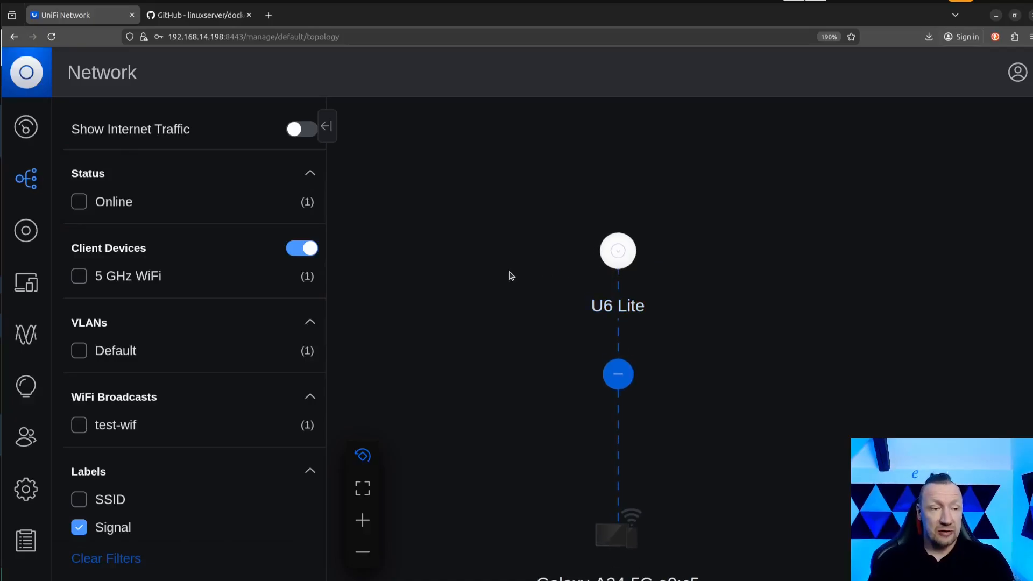
left_click(29, 222)
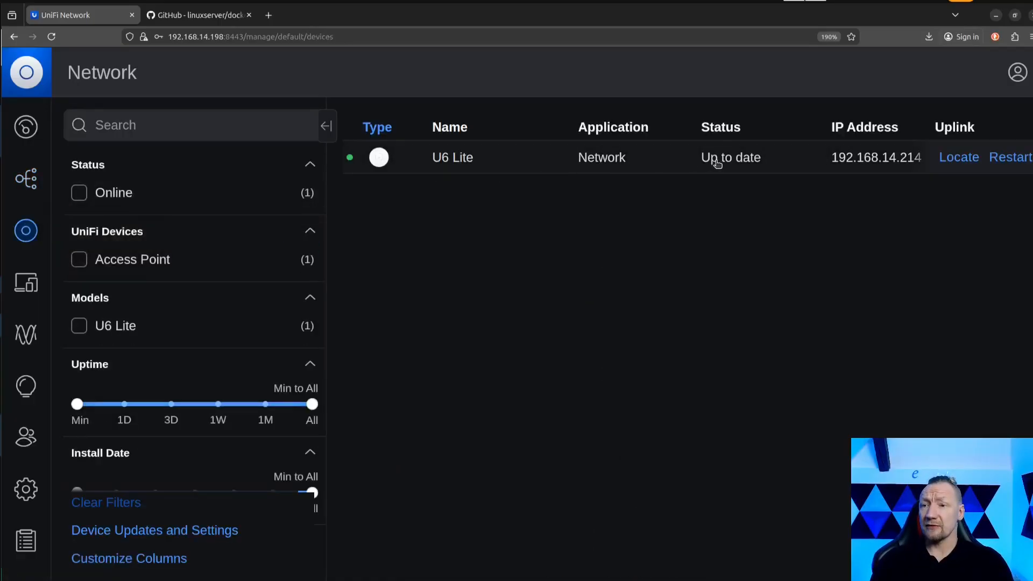
left_click(464, 161)
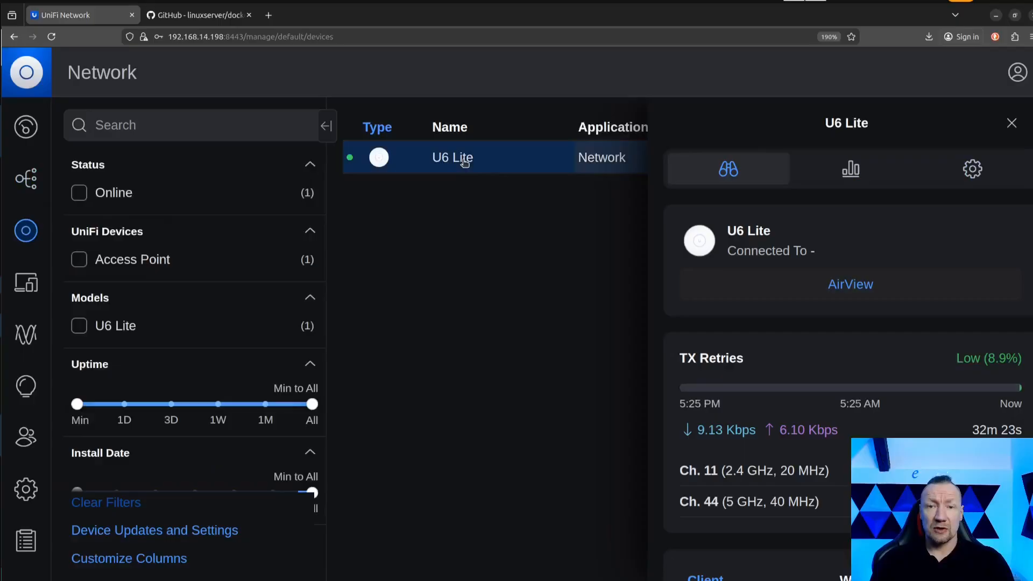
scroll(778, 327, "up", 3)
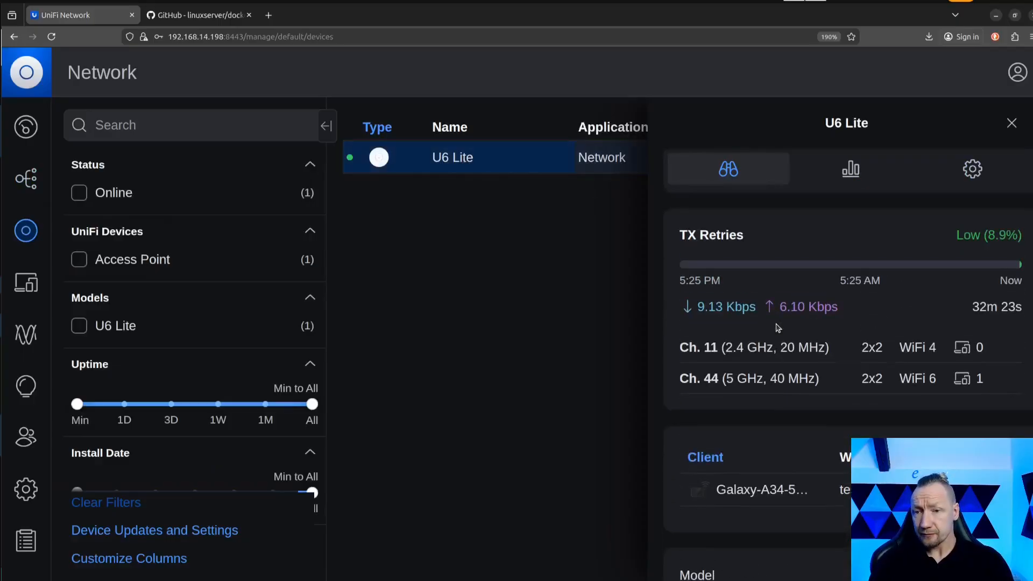
scroll(777, 322, "down", 4)
scroll(774, 314, "down", 2)
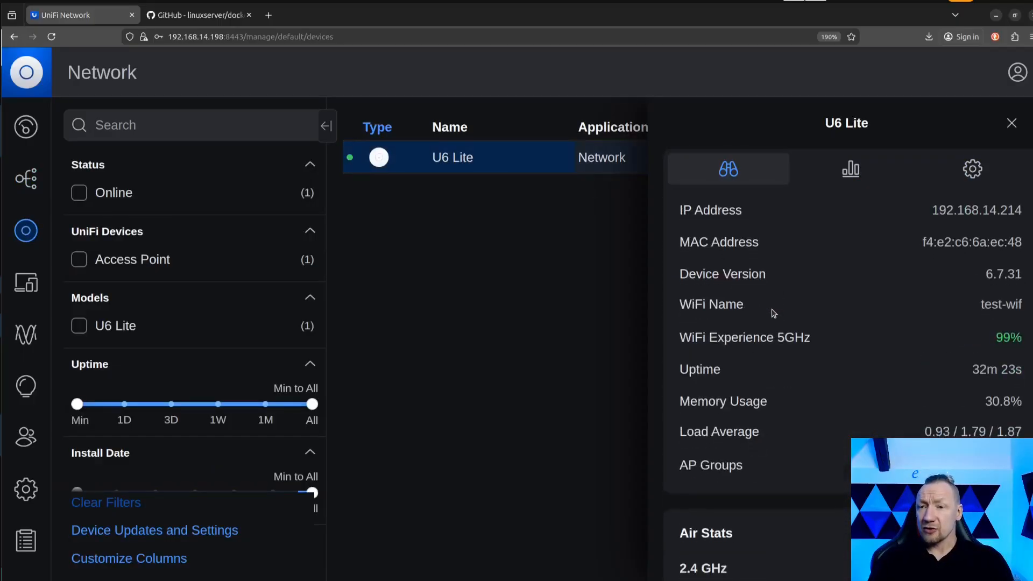
scroll(774, 314, "up", 2)
scroll(774, 314, "down", 3)
scroll(774, 315, "down", 7)
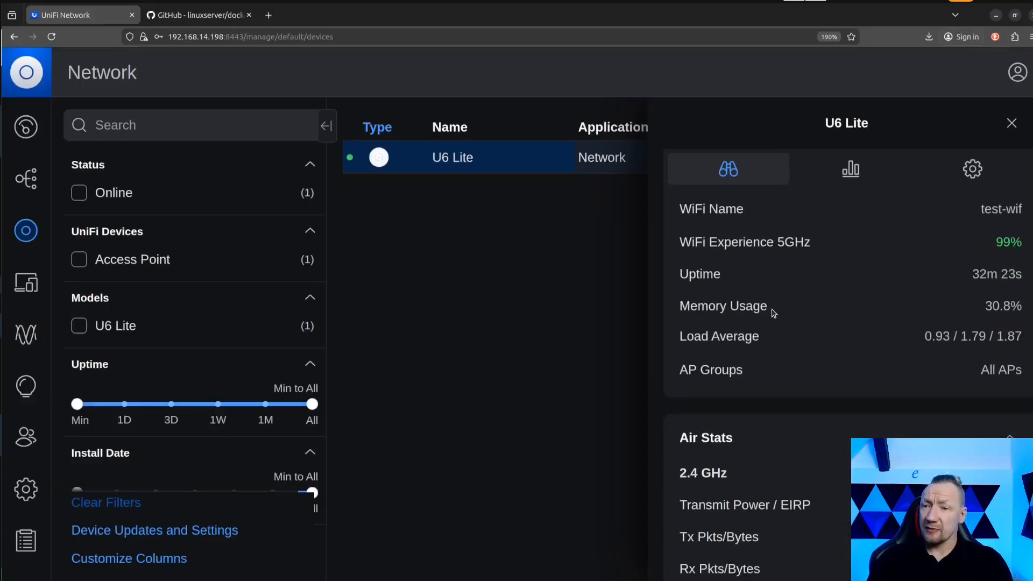
scroll(771, 310, "up", 5)
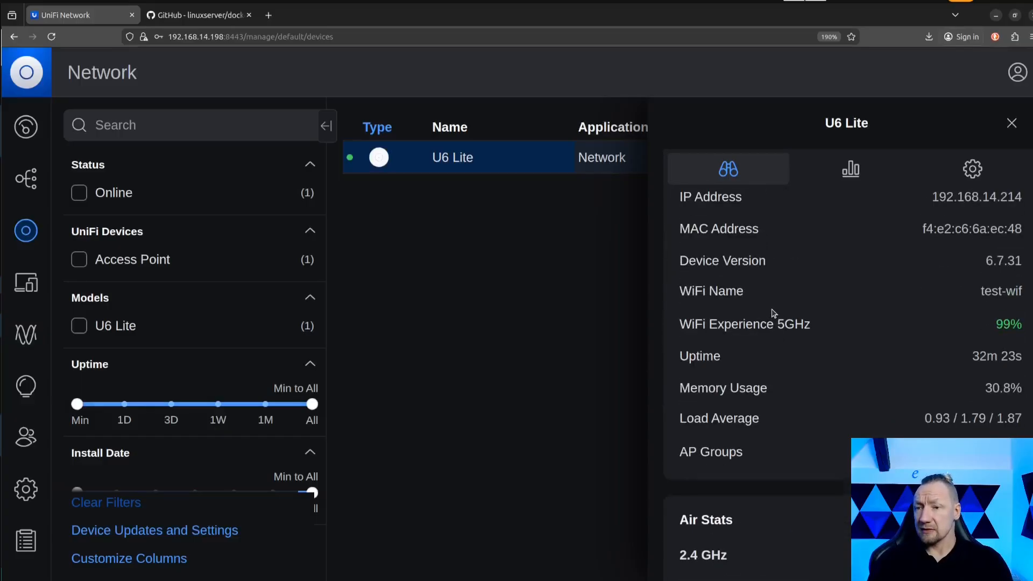
scroll(773, 315, "down", 4)
scroll(837, 365, "down", 8)
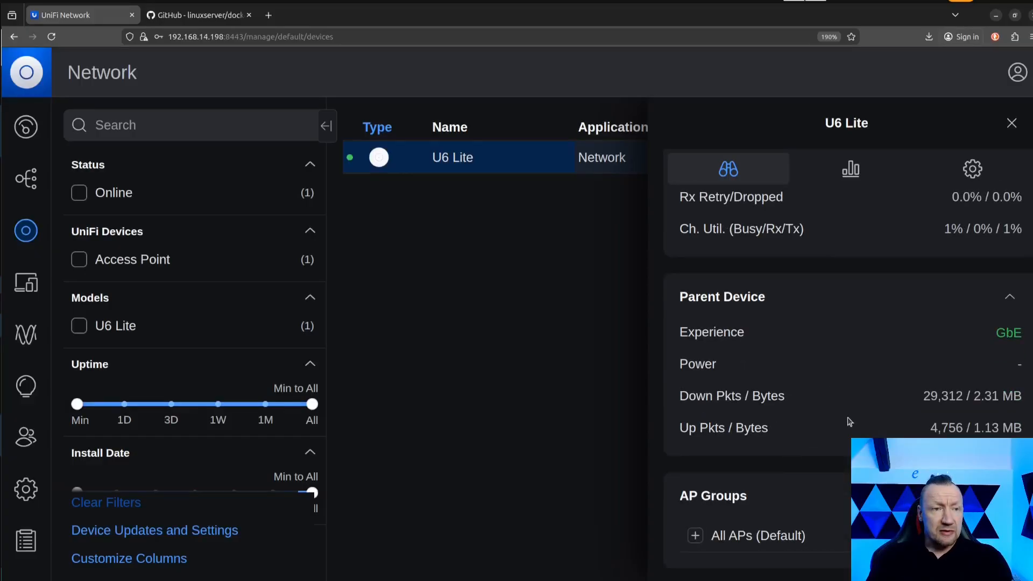
scroll(862, 374, "up", 12)
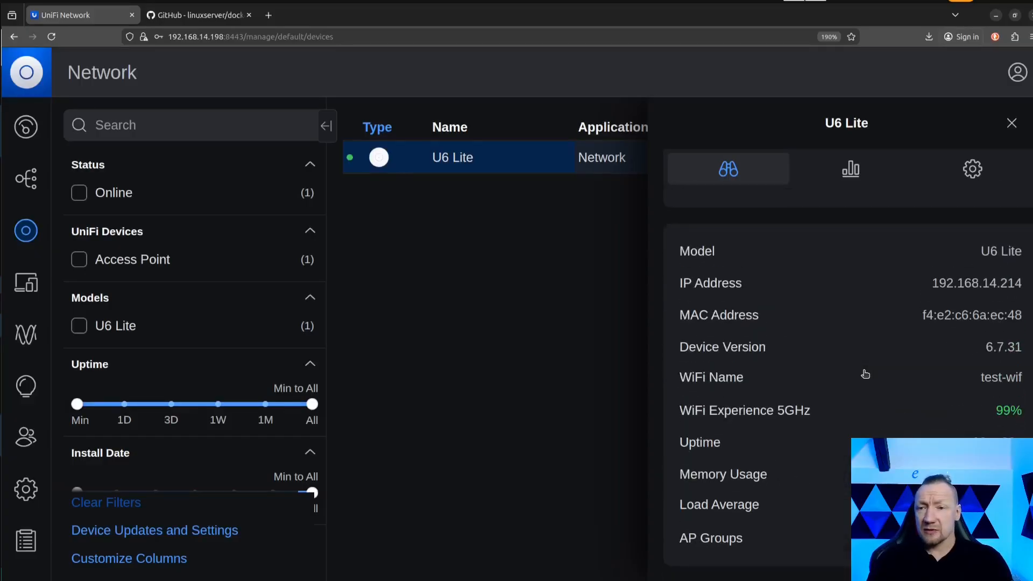
Look at the U6 Lite's radio settings, and return to its overview to check the connected client.
left_click(976, 179)
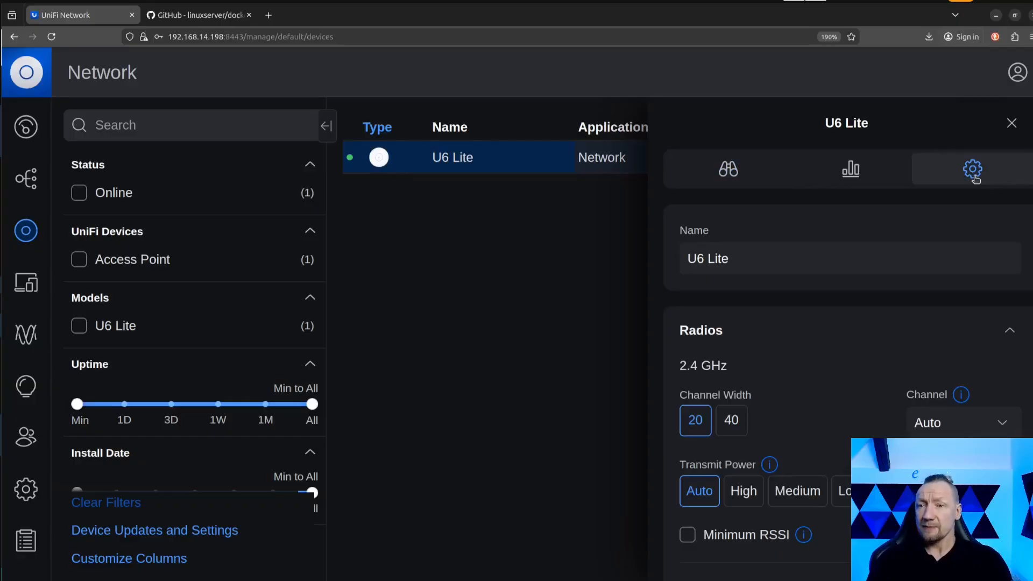
left_click(731, 172)
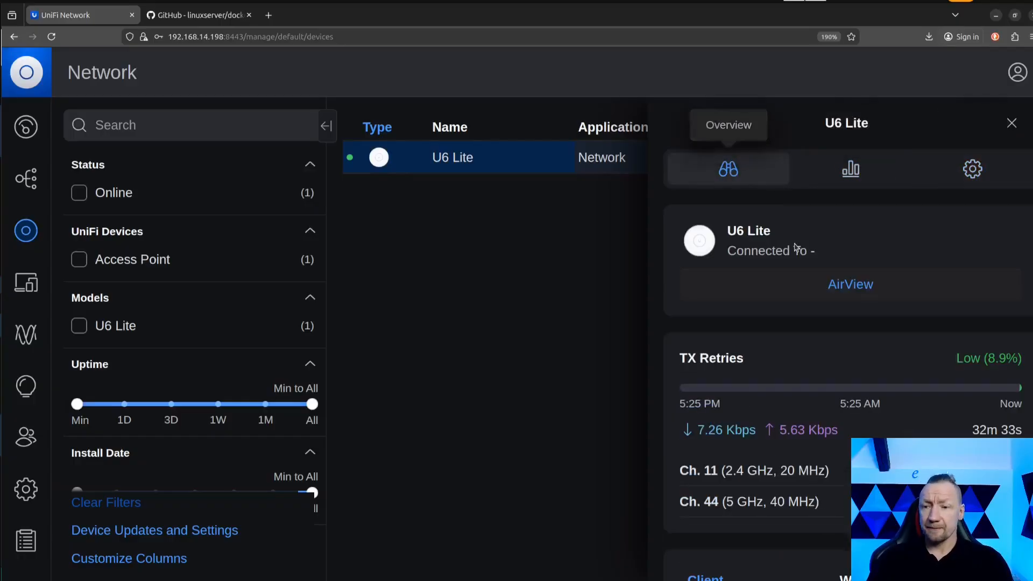
scroll(844, 328, "down", 5)
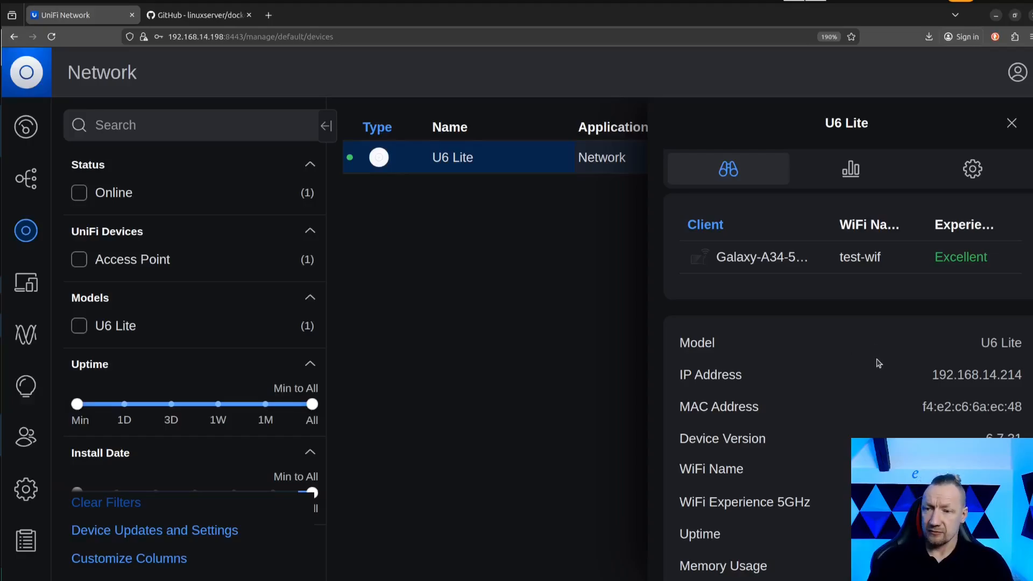
scroll(879, 363, "up", 5)
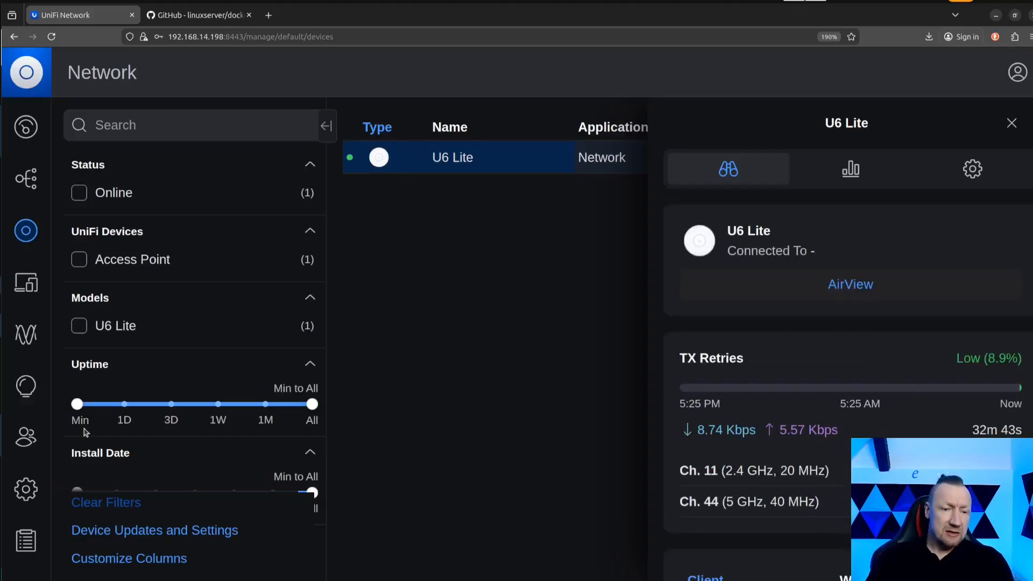
Turn on Debug Tools in the general system settings.
left_click(25, 489)
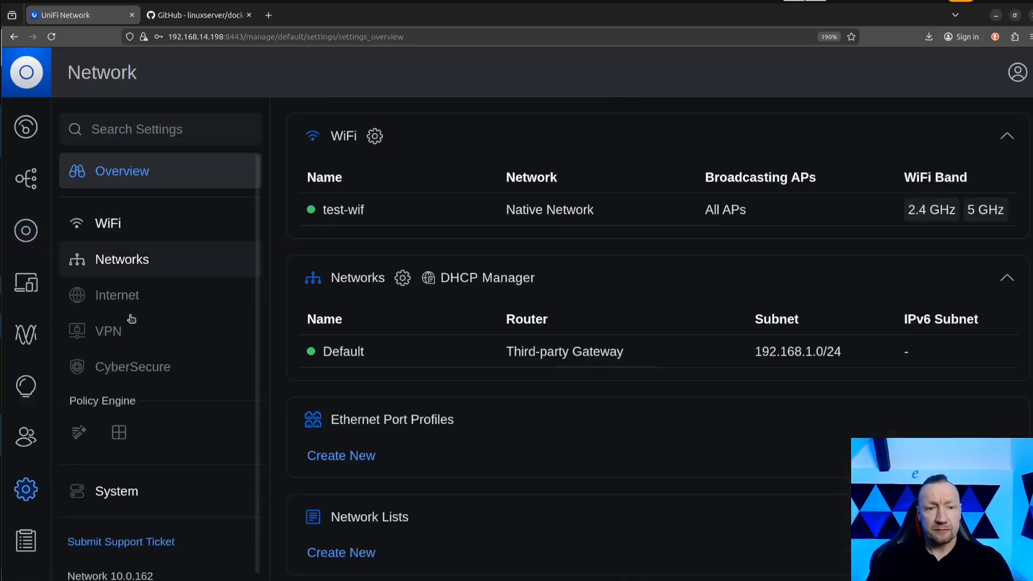
left_click(123, 496)
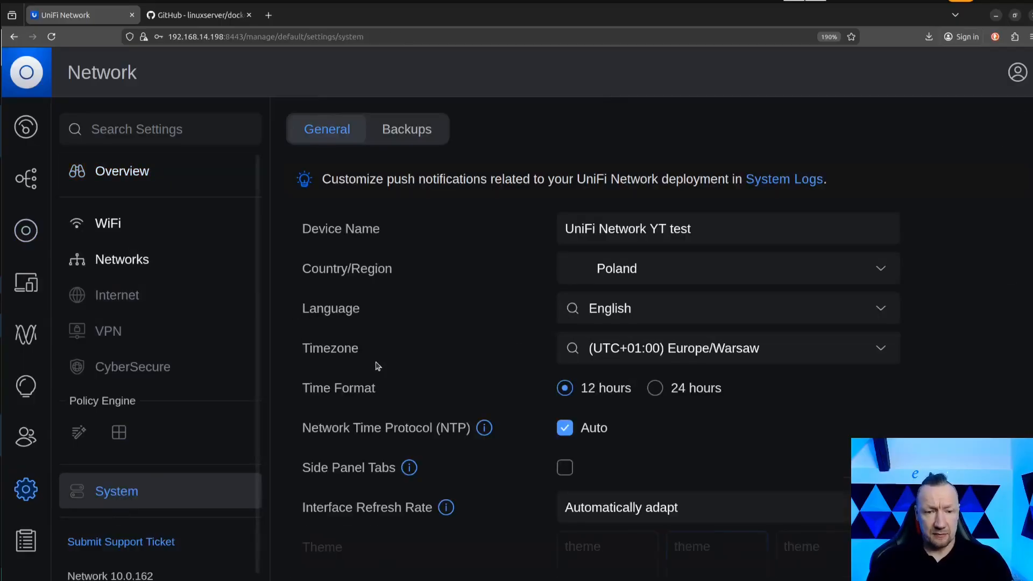
scroll(380, 360, "down", 10)
scroll(425, 315, "up", 5)
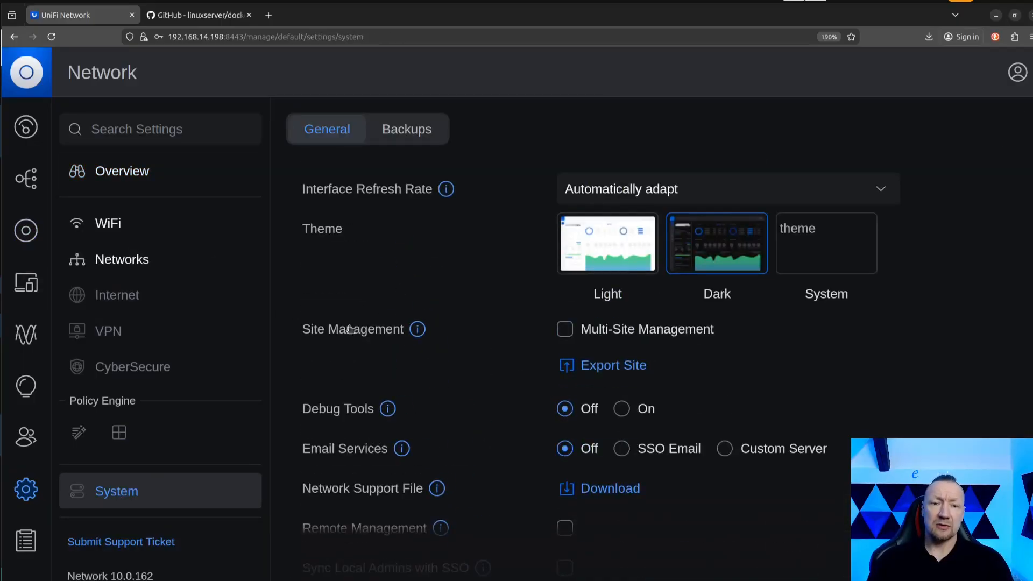
left_click(624, 412)
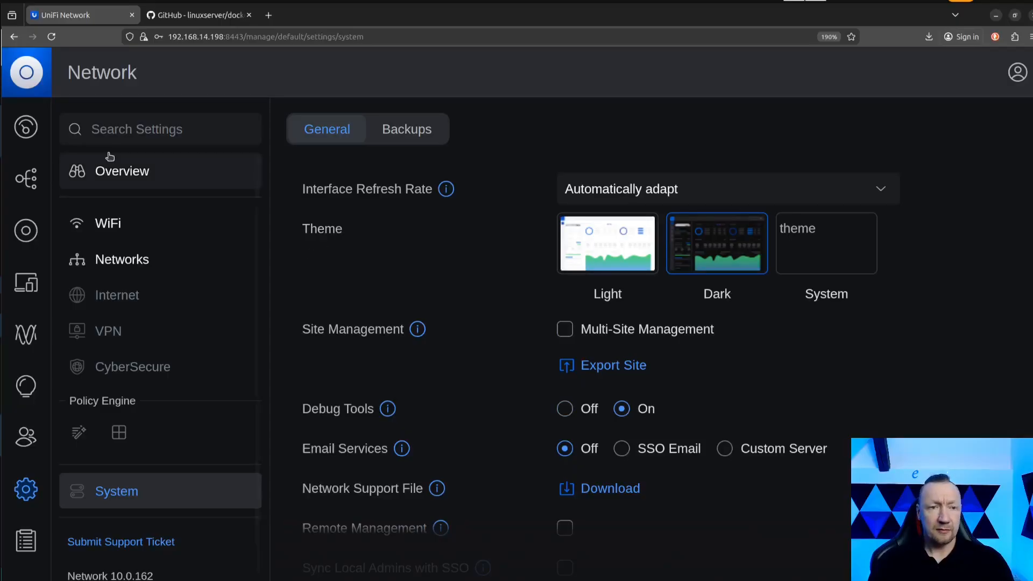
Open the Debug console of the U6 Lite access point from its device settings.
left_click(26, 230)
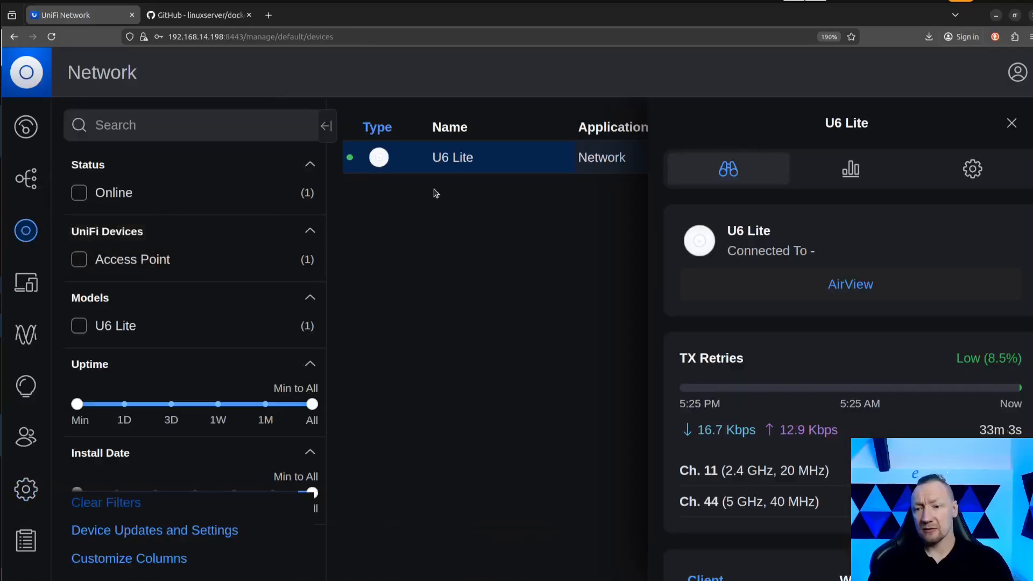
left_click(973, 169)
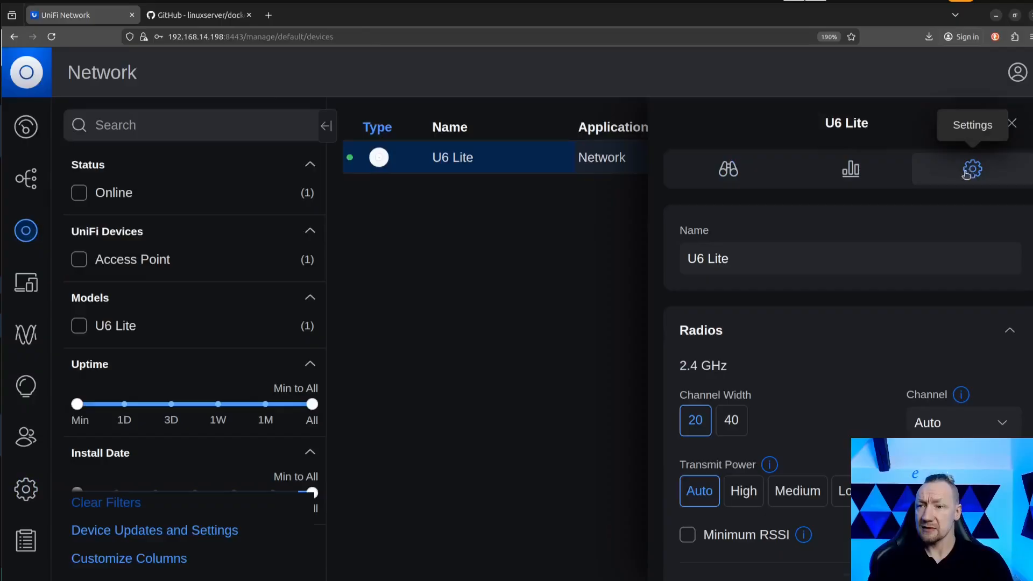
scroll(969, 172, "down", 10)
scroll(740, 291, "up", 3)
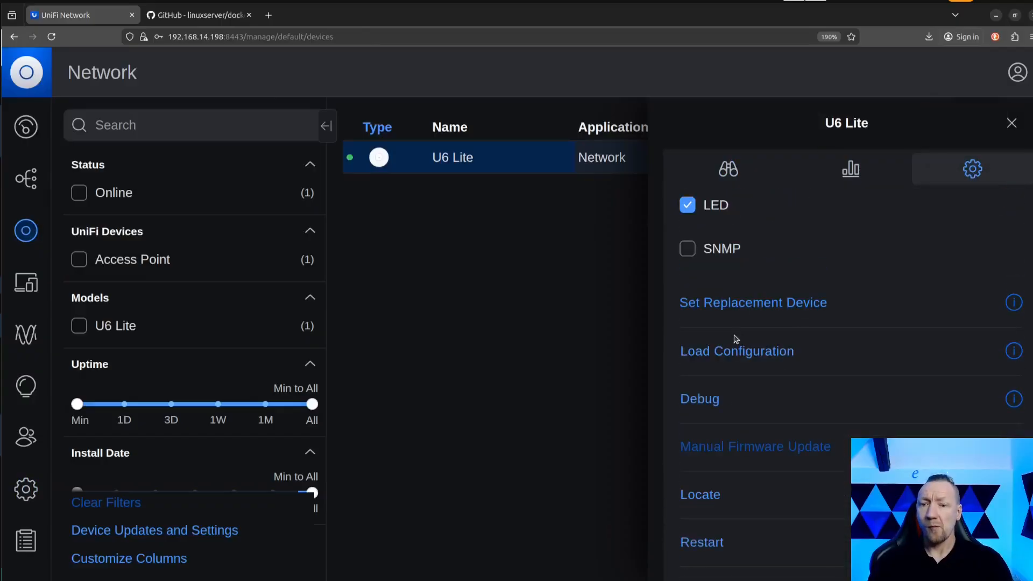
scroll(738, 307, "down", 2)
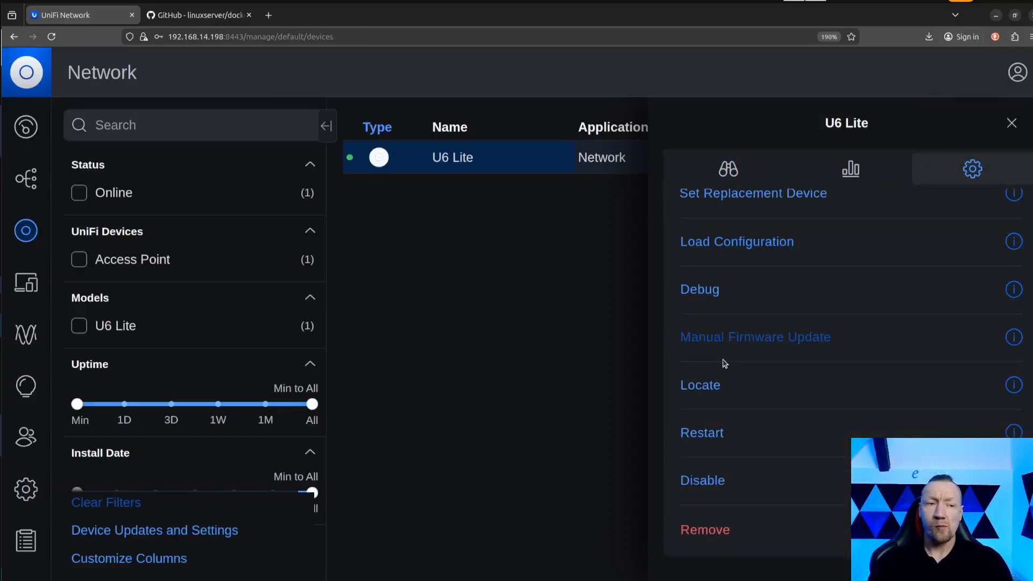
left_click(698, 292)
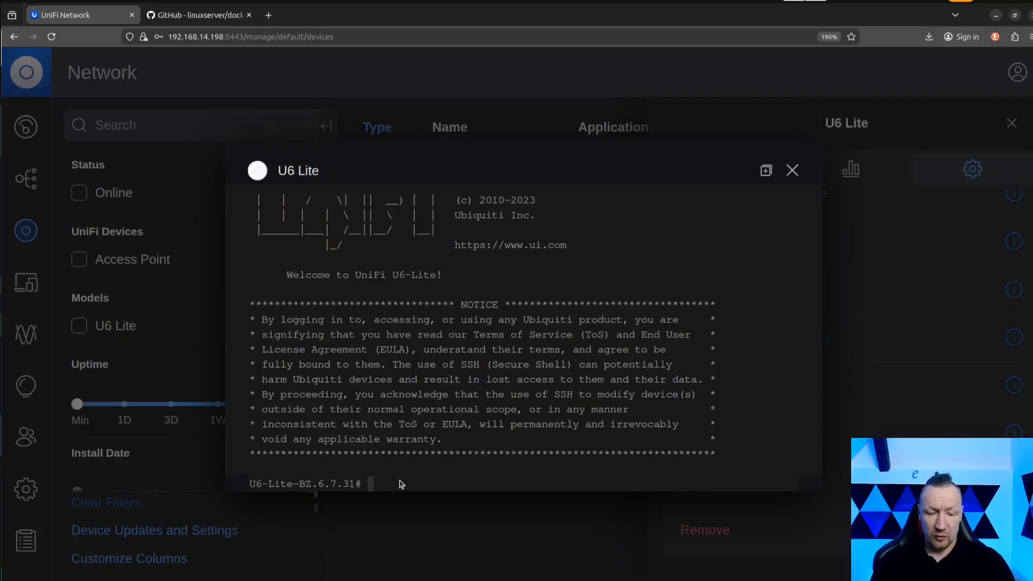
Ping google.com from the access point's debug console and stop the ping.
type("ping wp")
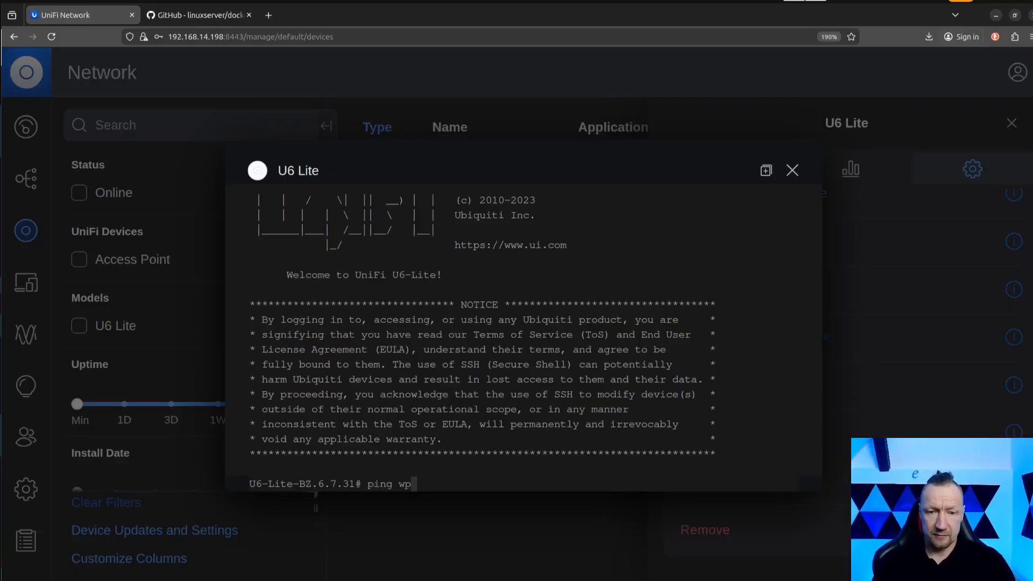
key("BackSpace")
type("google,com")
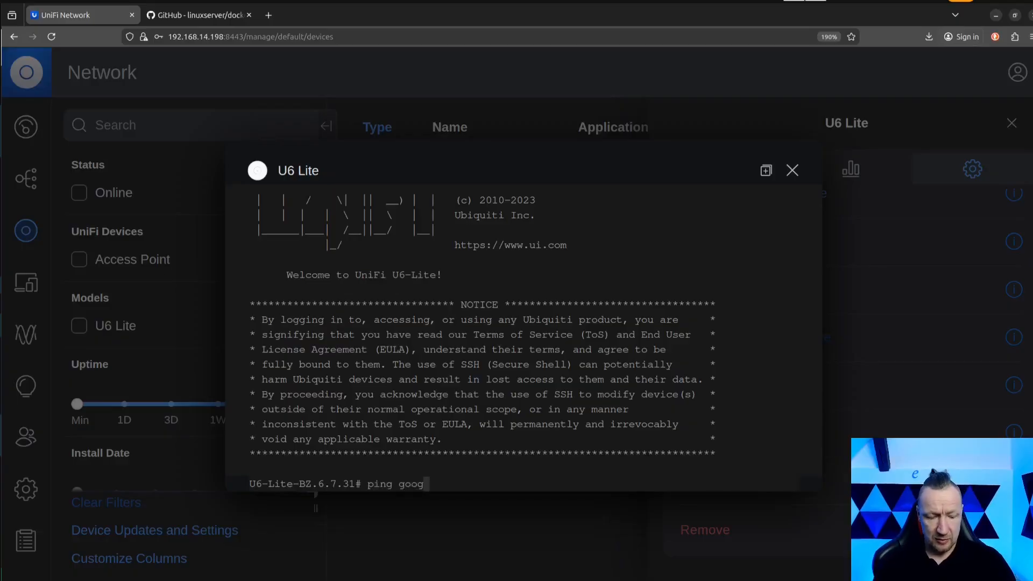
key("BackSpace")
key("BackSpace")
key("BackSpace")
key("BackSpace")
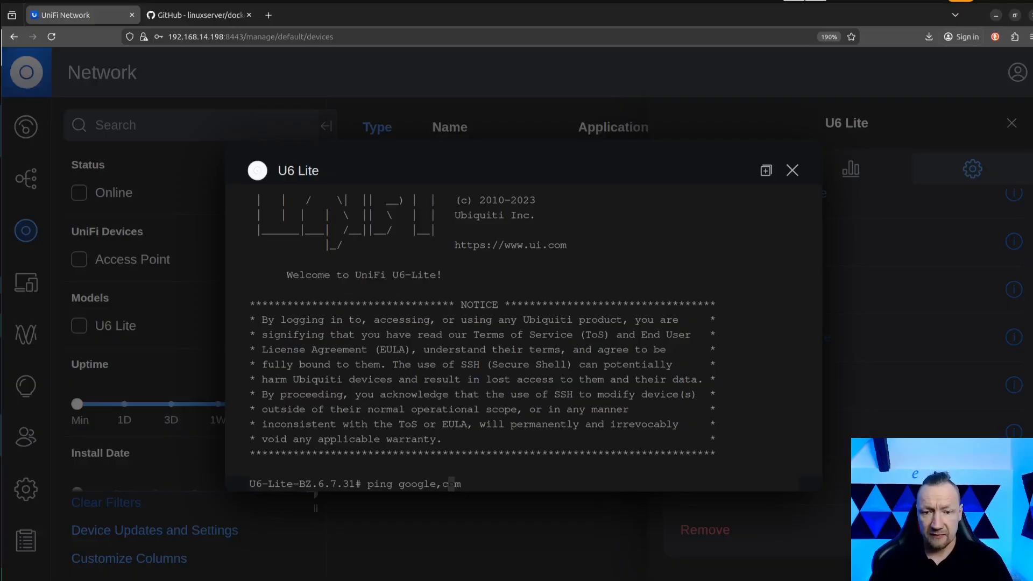
type(".com")
key("Return")
key("ctrl+c")
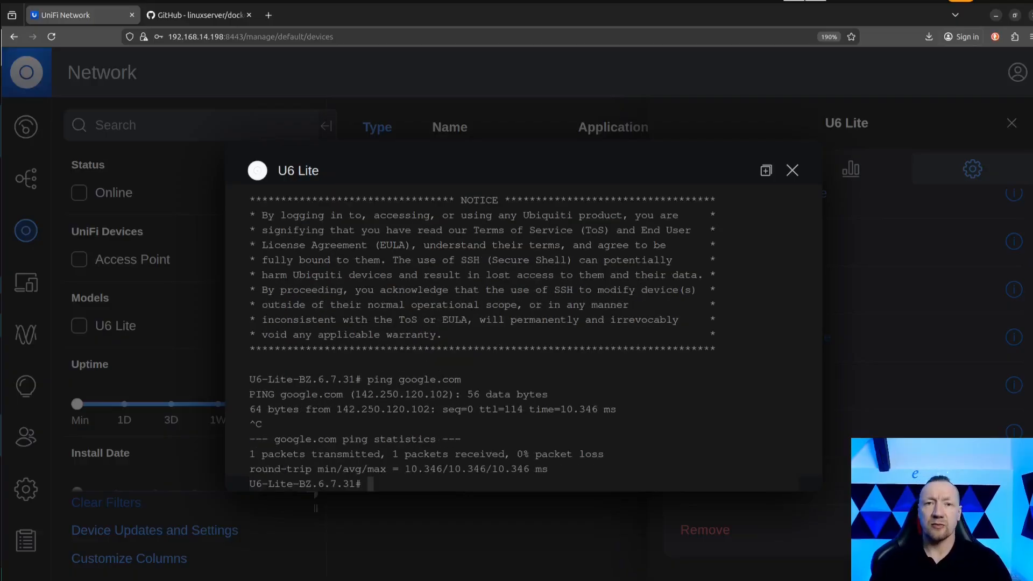
Capture the access point's traffic with tcpdump -n, stop the capture, and enter ssh at the prompt without running it.
key("Up")
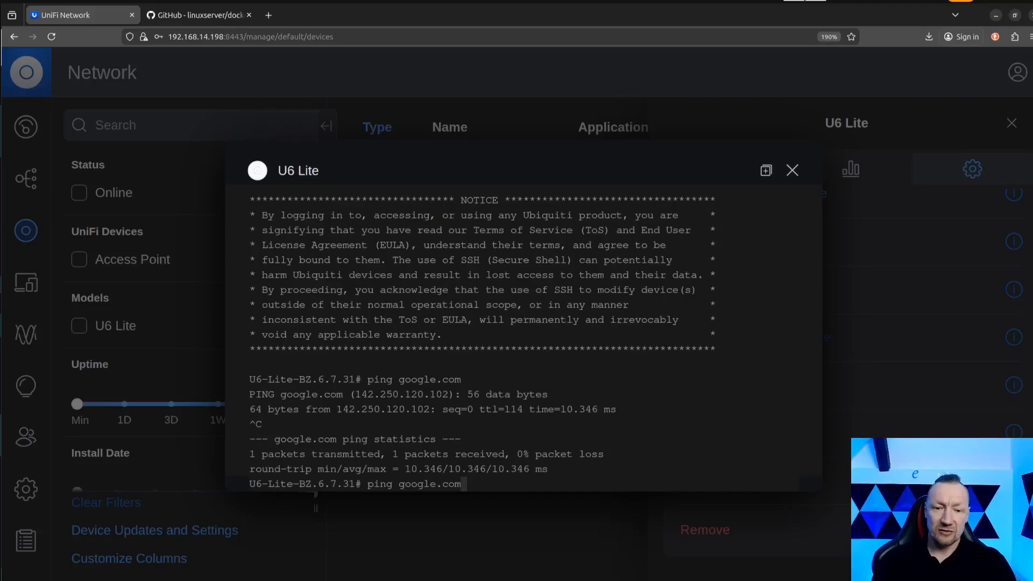
key("BackSpace")
key("BackSpace")
key("BackSpace")
key("BackSpace")
key("BackSpace")
key("BackSpace")
key("BackSpace")
key("BackSpace")
key("BackSpace")
key("BackSpace")
key("BackSpace")
key("BackSpace")
key("BackSpace")
key("BackSpace")
key("BackSpace")
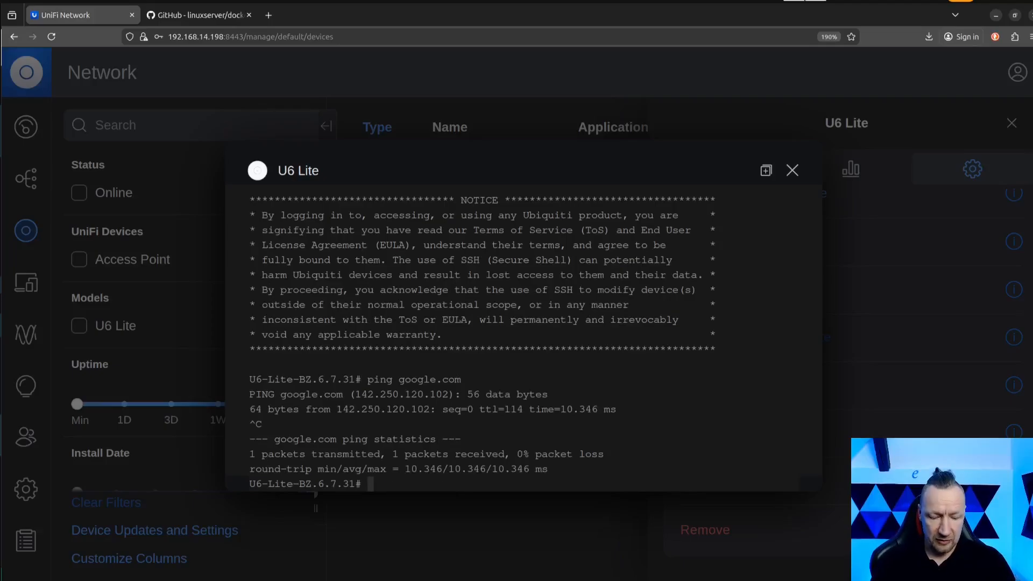
type("tcpdump ")
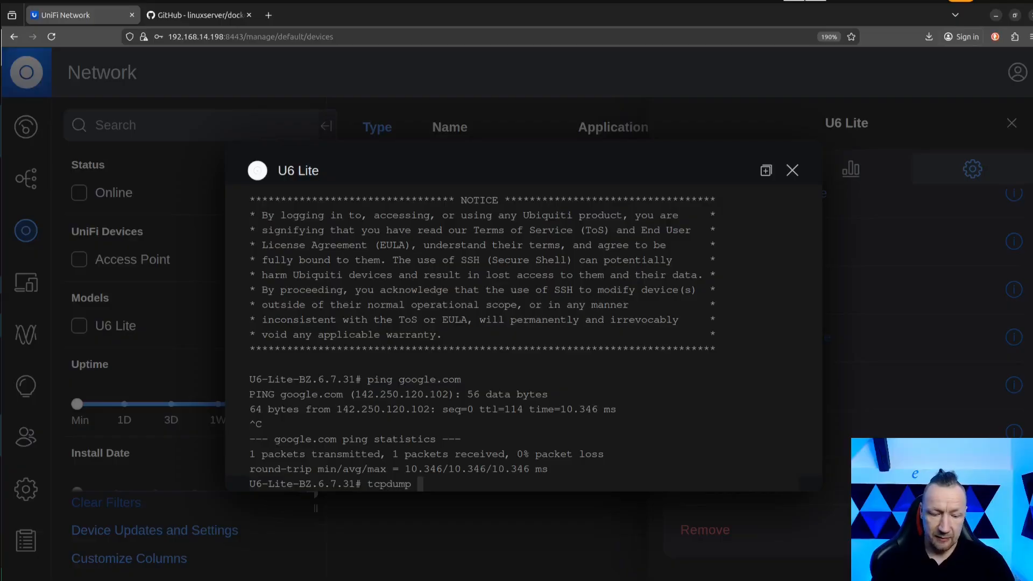
type("-n")
key("Return")
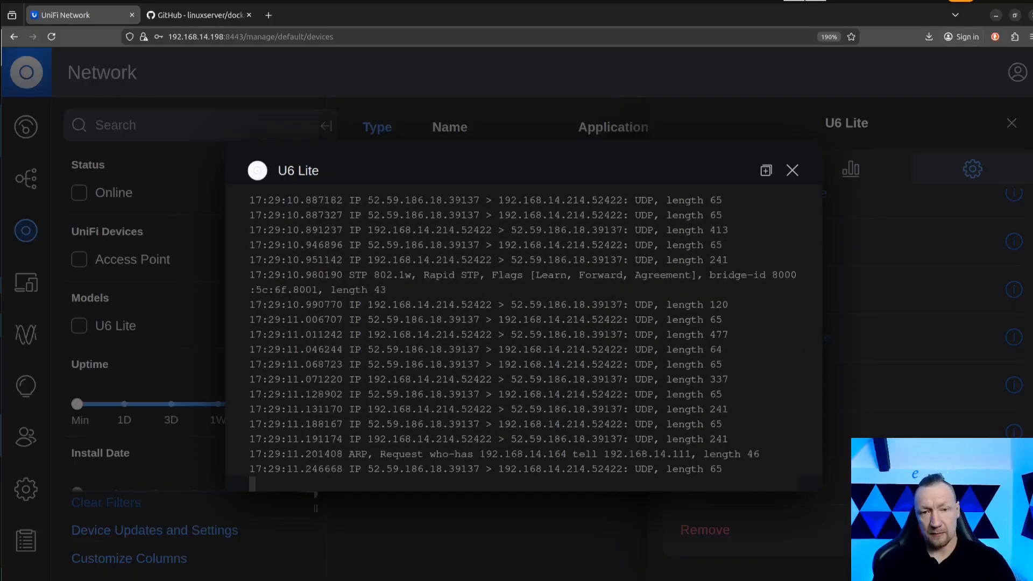
key("ctrl+c")
type("ssh")
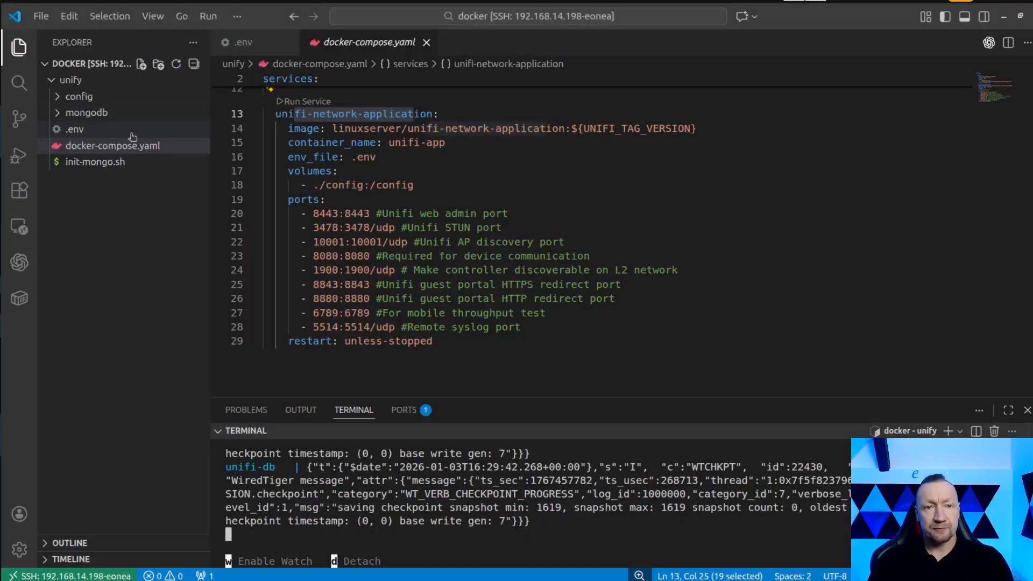
Switch to VS Code and look at the backup folder inside the unify project's config/data folder.
left_click(73, 97)
left_click(72, 98)
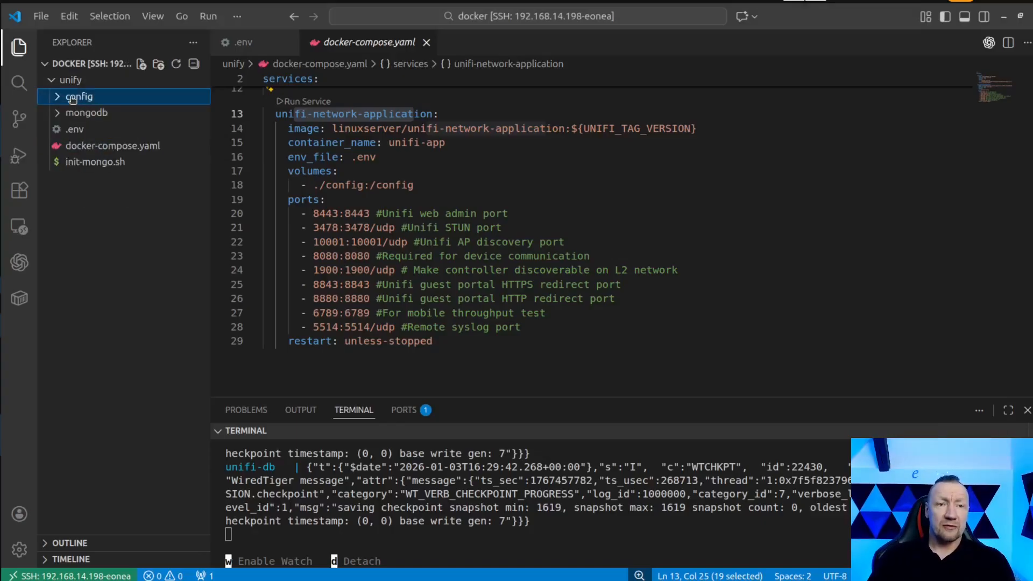
left_click(73, 98)
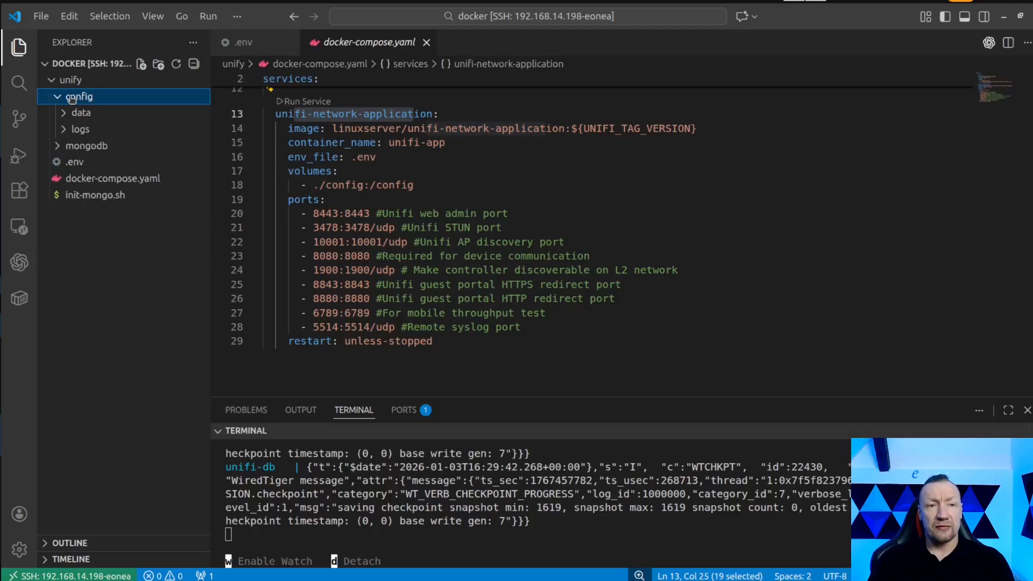
left_click(82, 114)
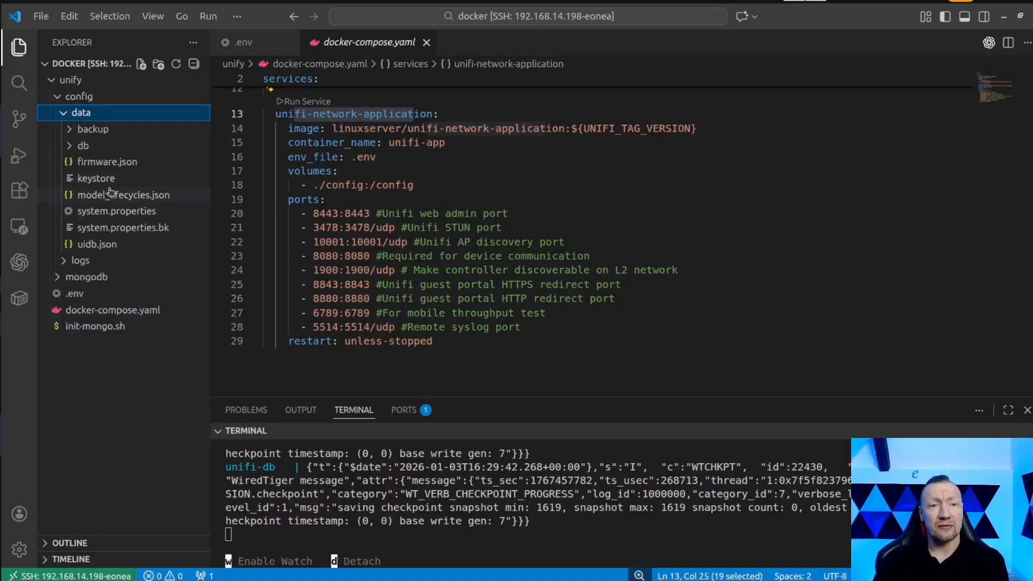
left_click(96, 131)
left_click(142, 129)
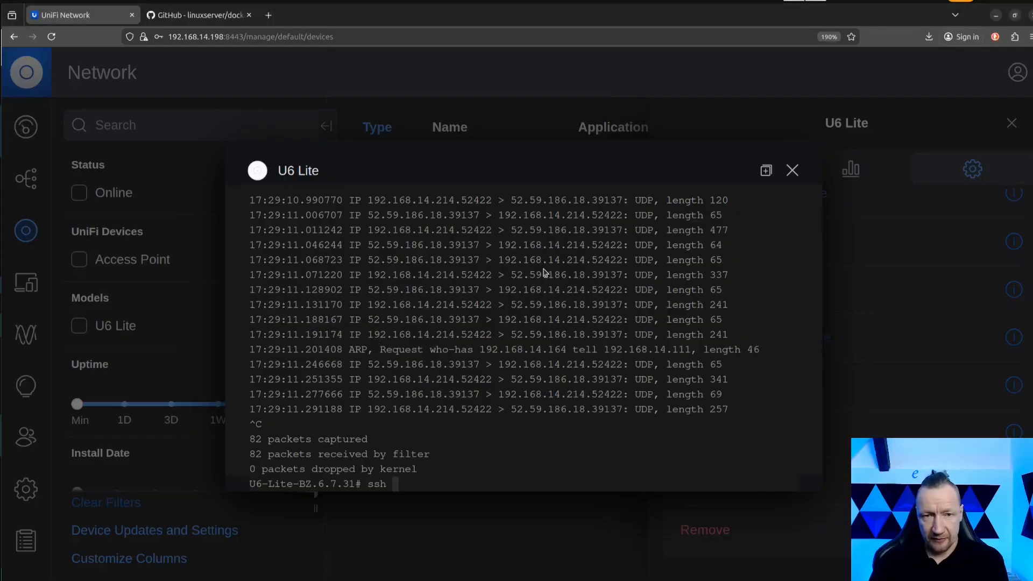
Return to UniFi Network in the browser, close the U6 Lite debug console, and open the system backup settings.
left_click(792, 171)
scroll(134, 456, "down", 3)
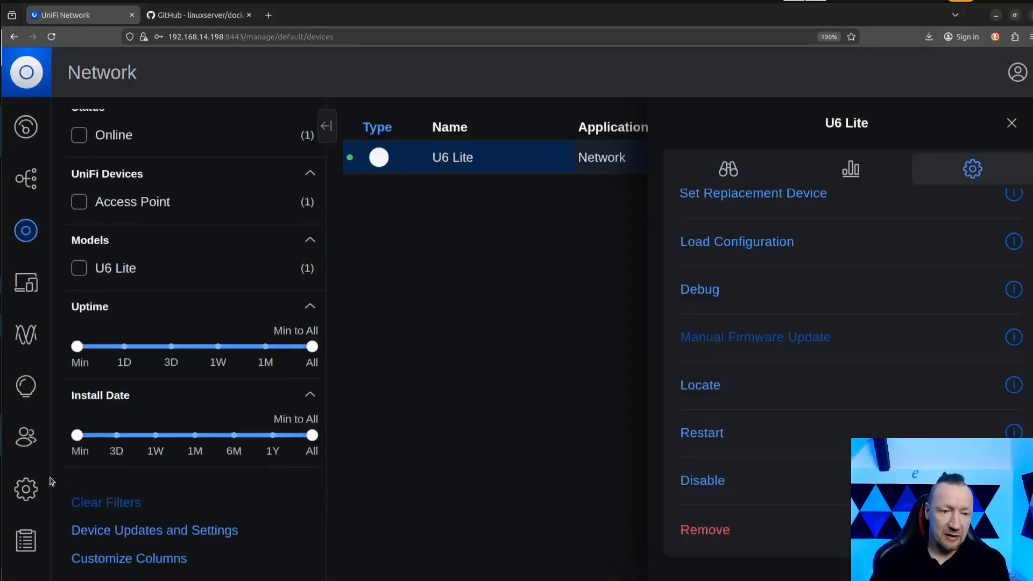
left_click(26, 489)
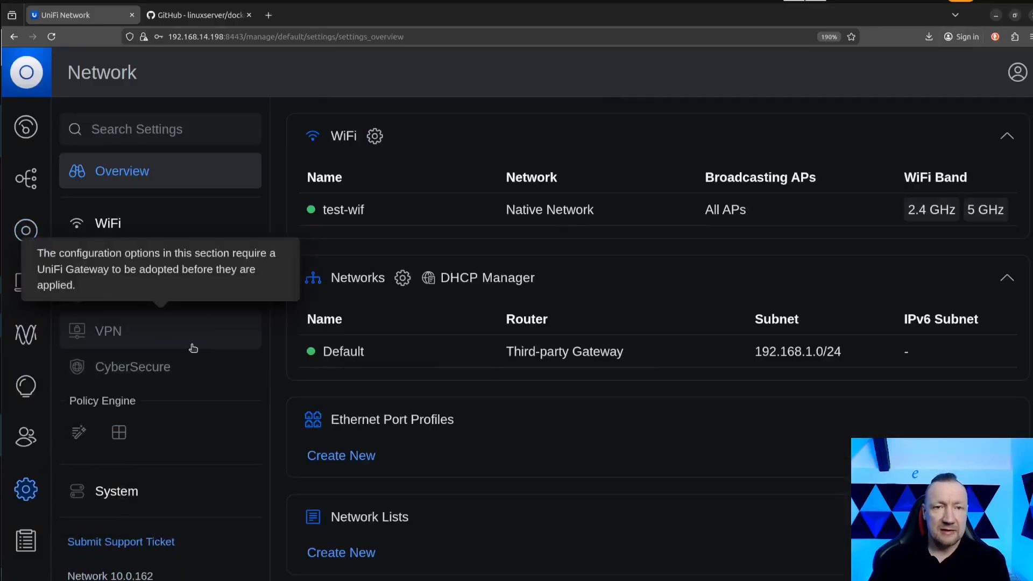
left_click(112, 495)
left_click(425, 131)
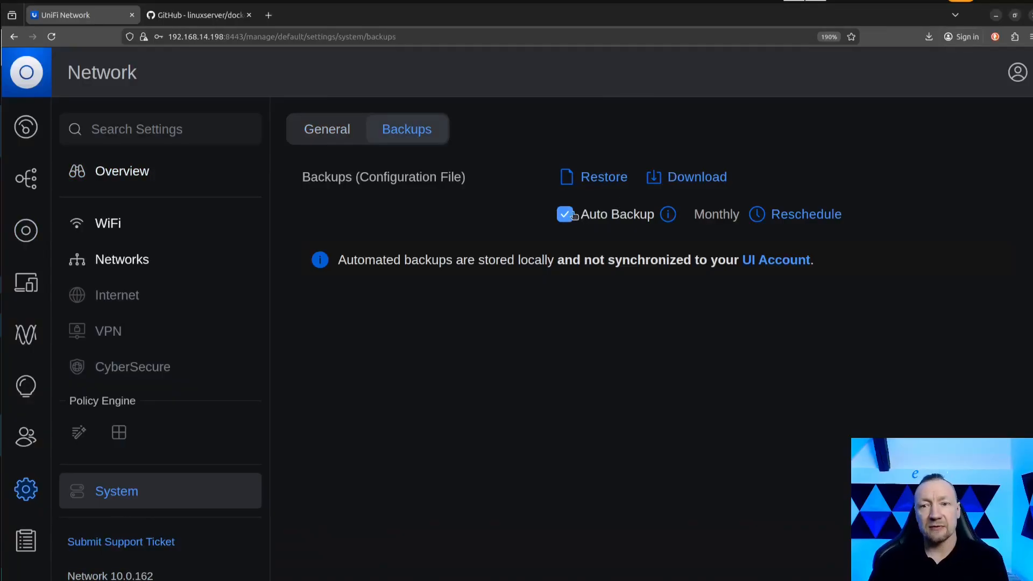
Reschedule the auto backup to repeat Daily.
left_click(824, 215)
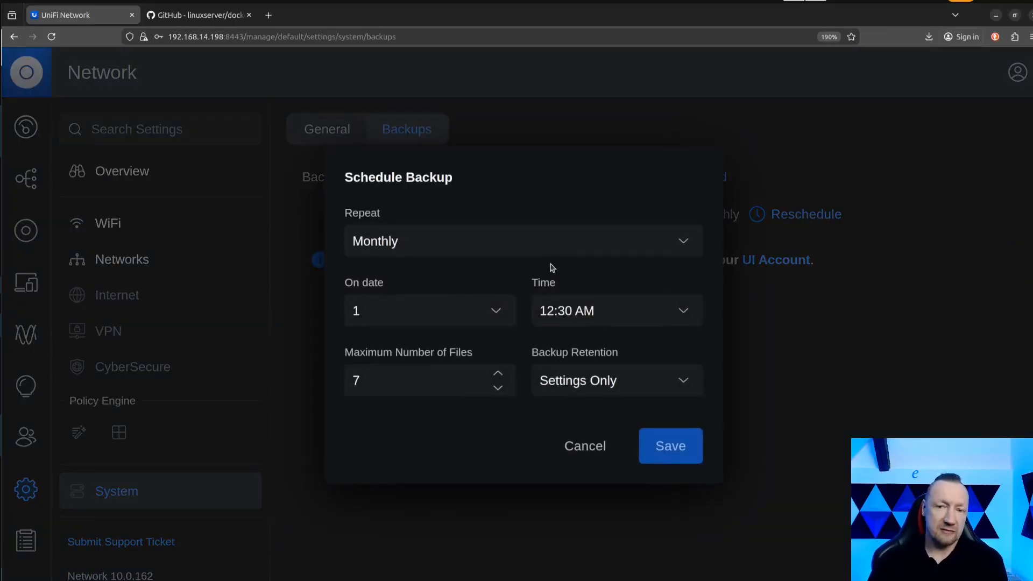
left_click(440, 247)
left_click(424, 277)
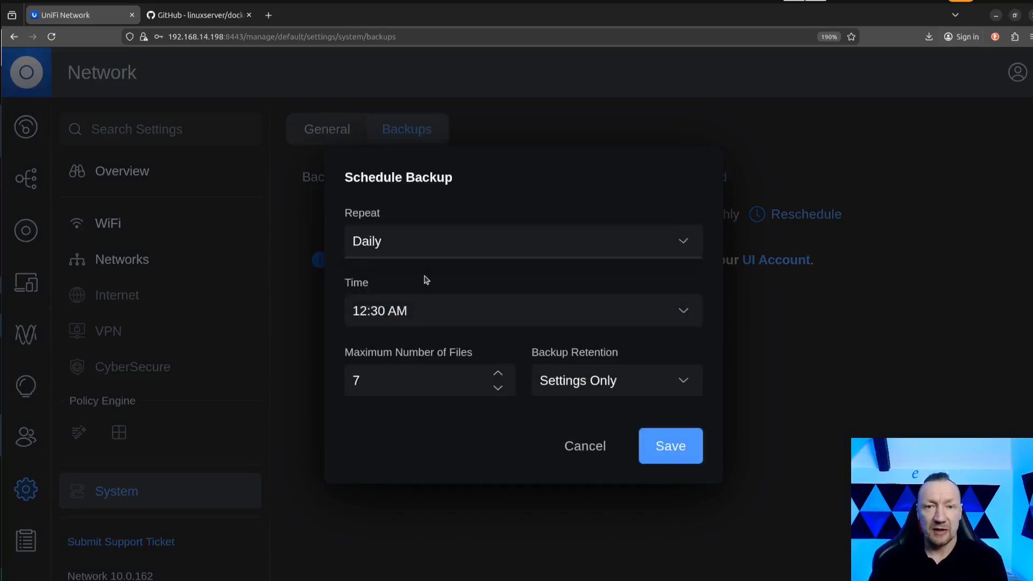
left_click(433, 241)
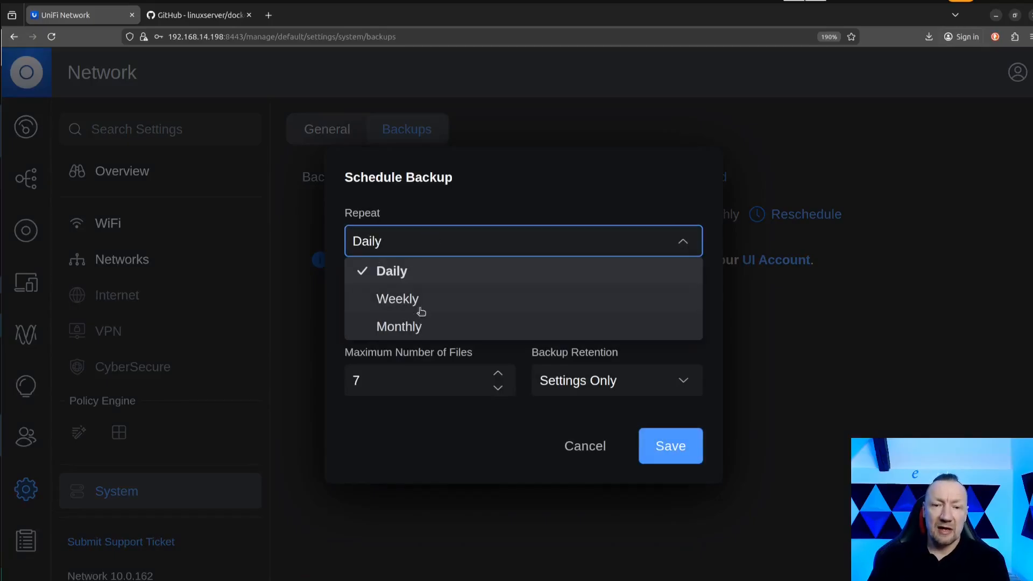
left_click(410, 272)
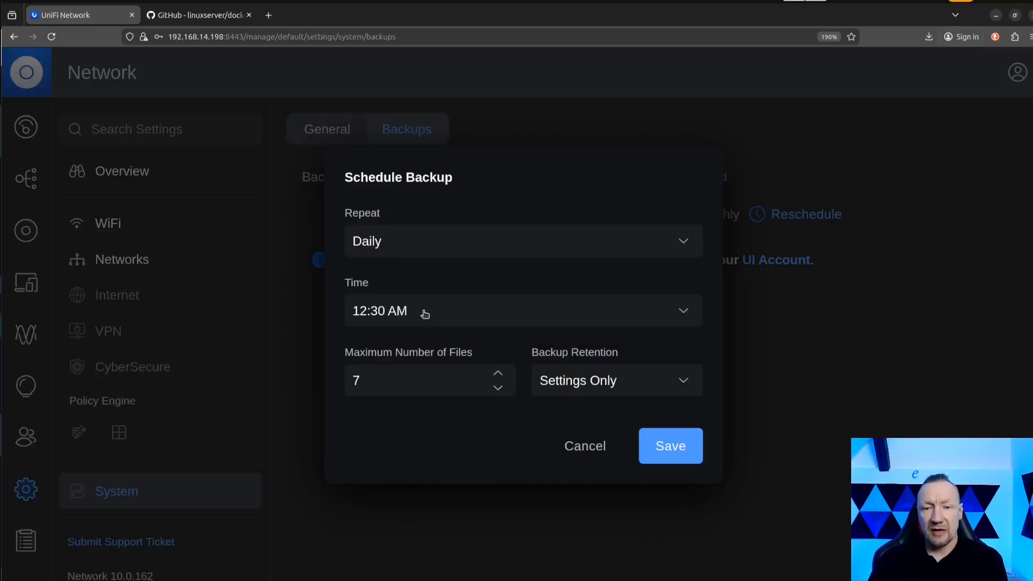
Set the backup schedule's maximum number of files to 20.
left_click(396, 371)
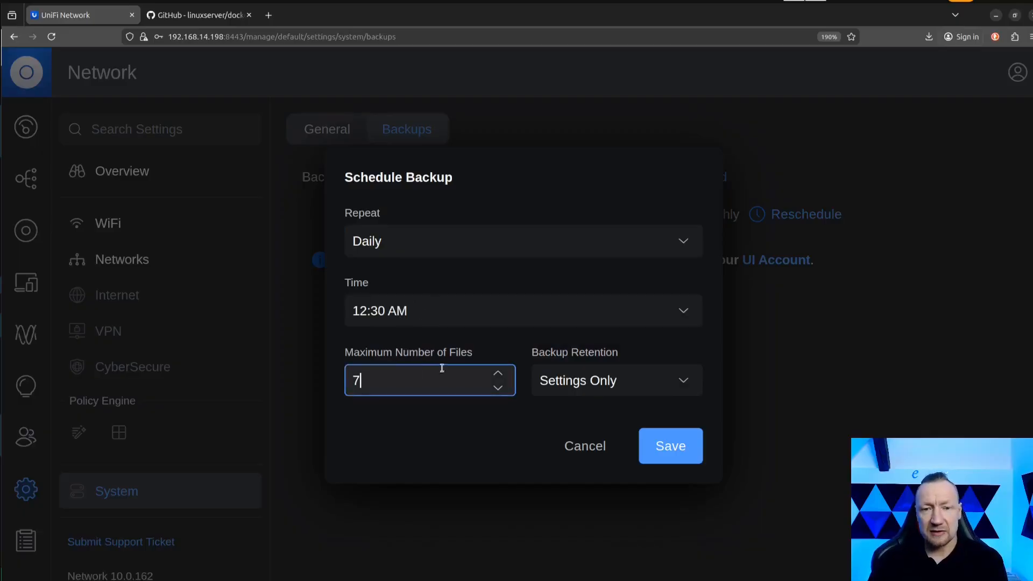
left_click(498, 374)
left_click(499, 374)
left_click(500, 374)
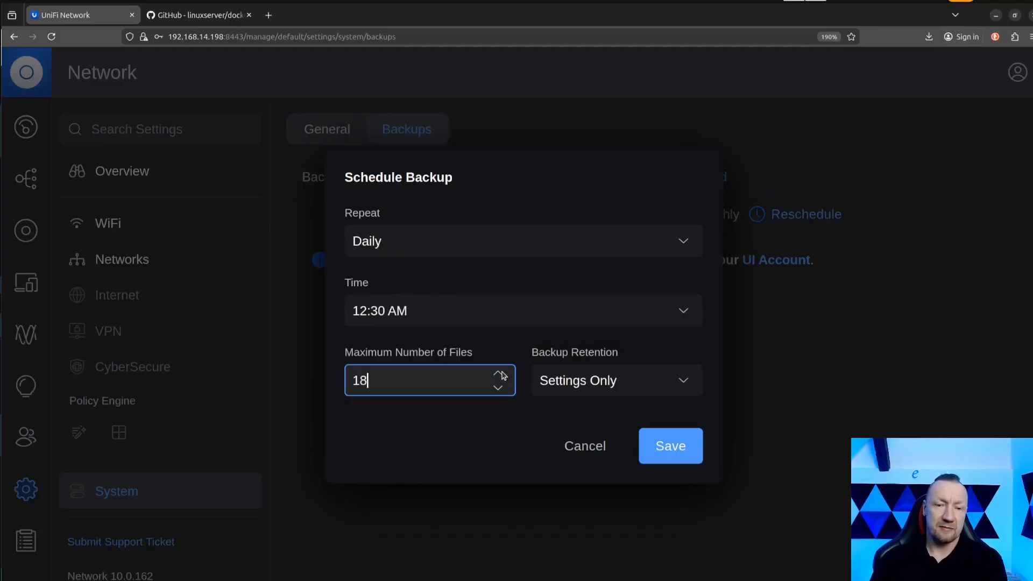
left_click(500, 373)
left_click(499, 373)
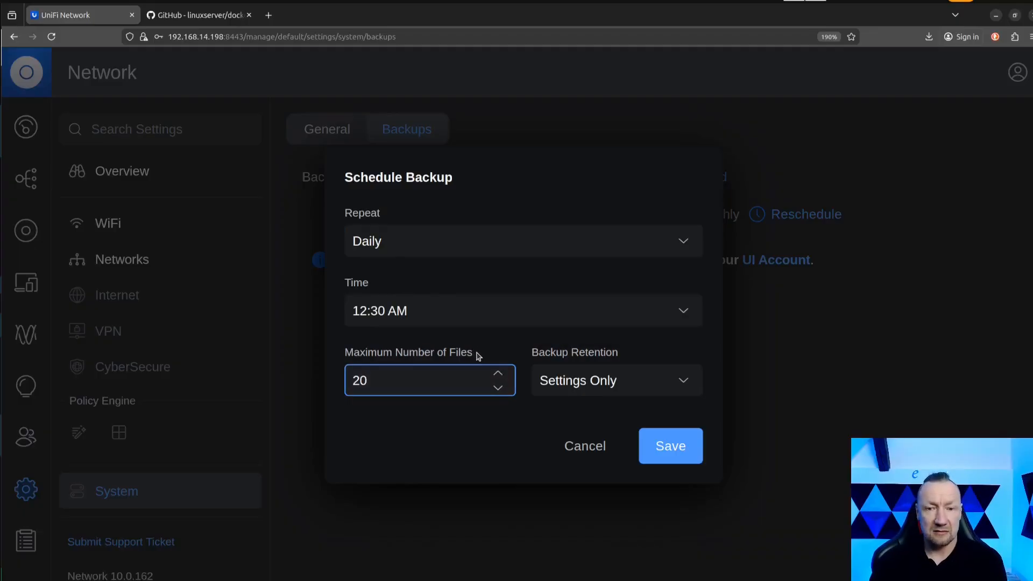
Set the backup retention to 60 days and save the backup schedule.
left_click(660, 350)
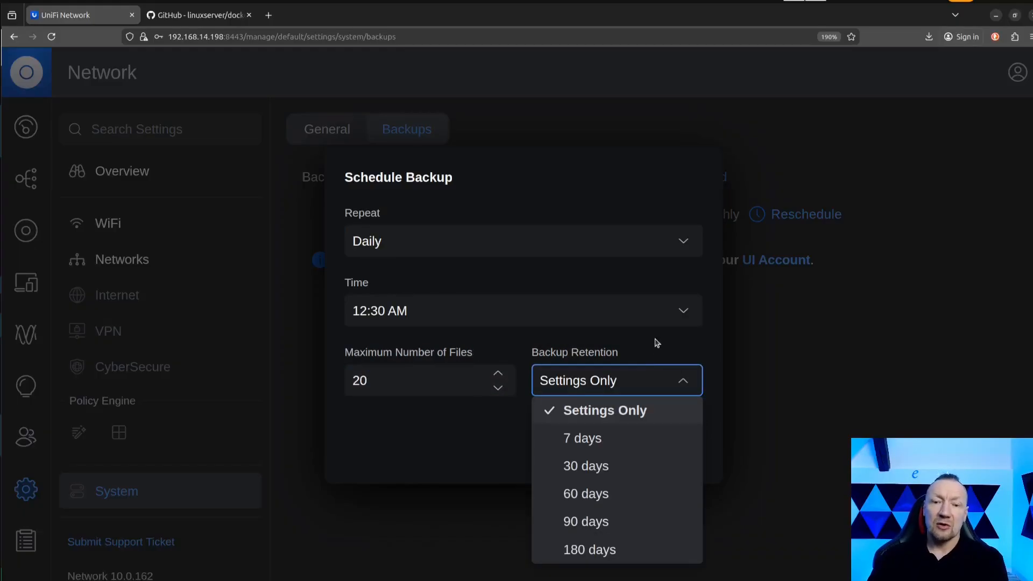
left_click(657, 342)
left_click(641, 386)
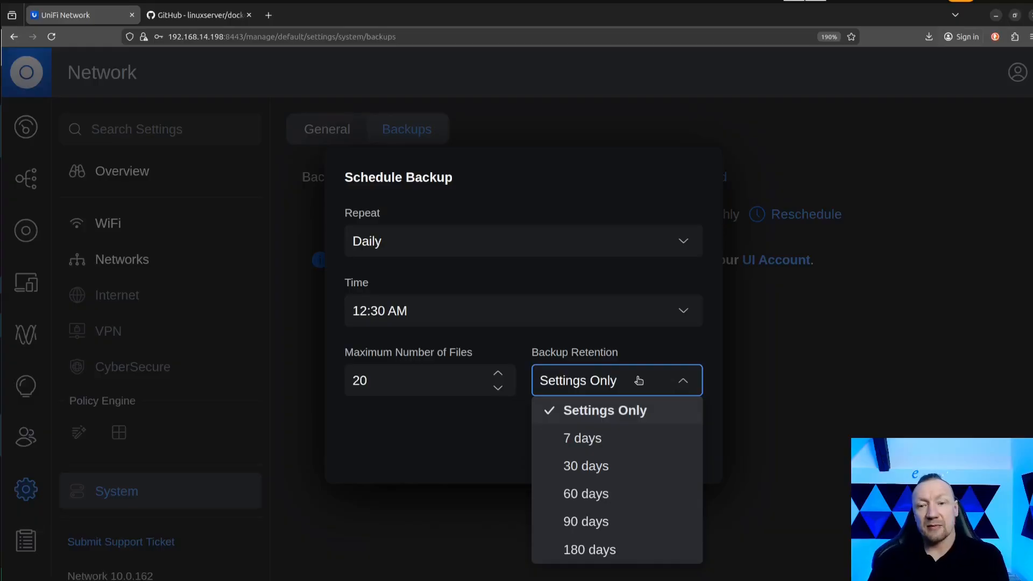
left_click(611, 498)
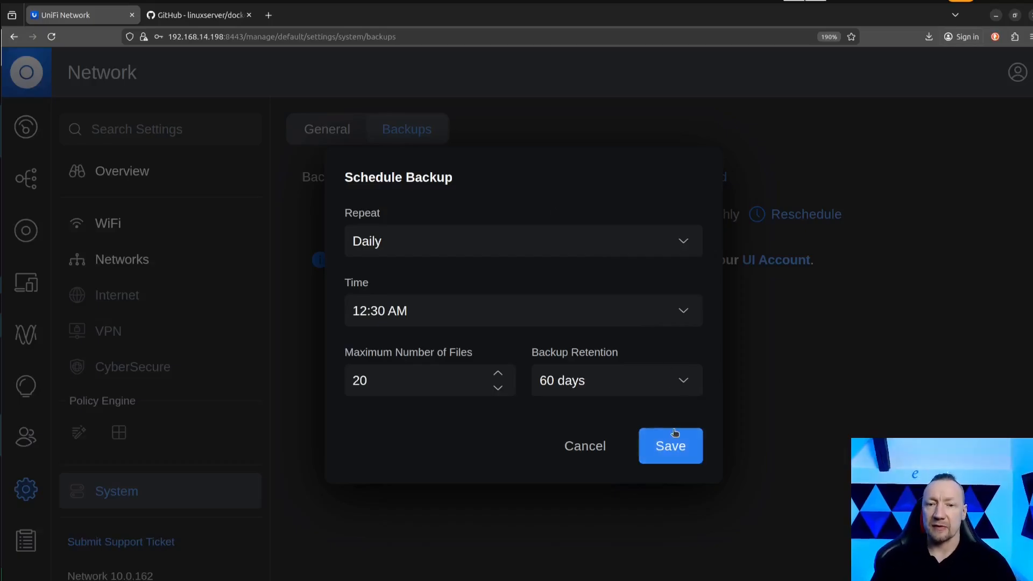
left_click(670, 449)
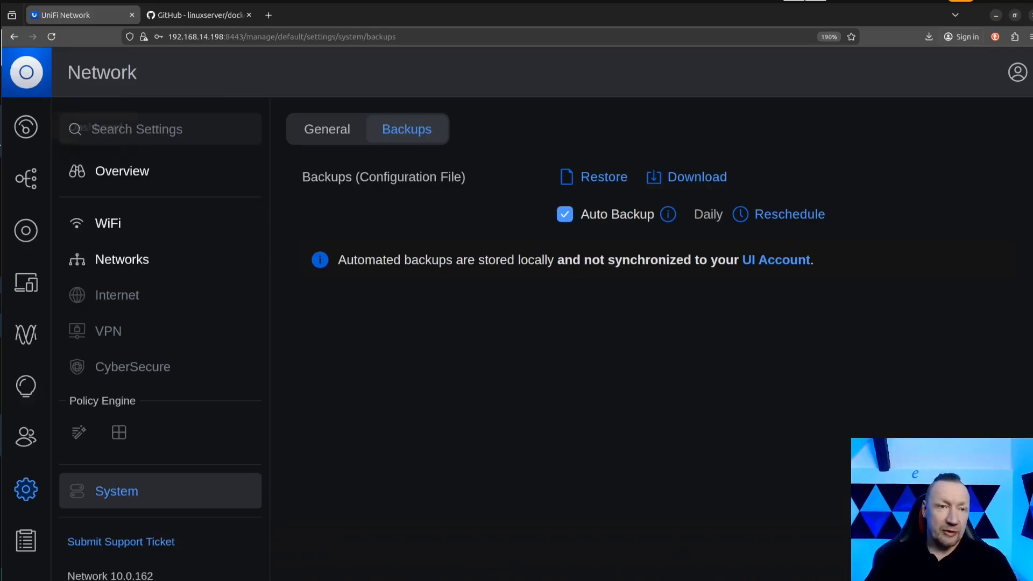
Switch to VS Code and check the backup/autobackup folder under config/data for the location of automatic backups.
key("alt+Tab")
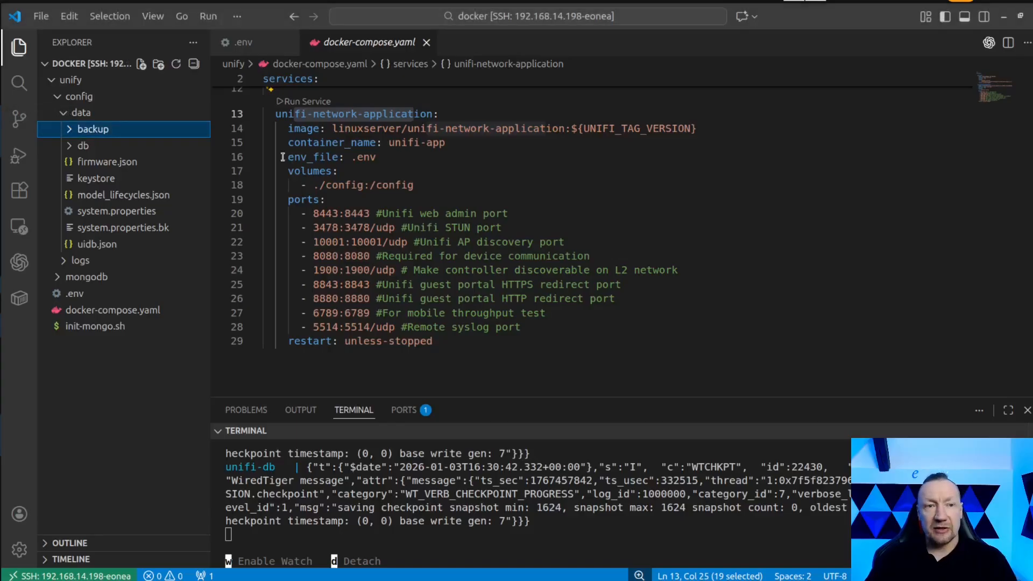
left_click(89, 130)
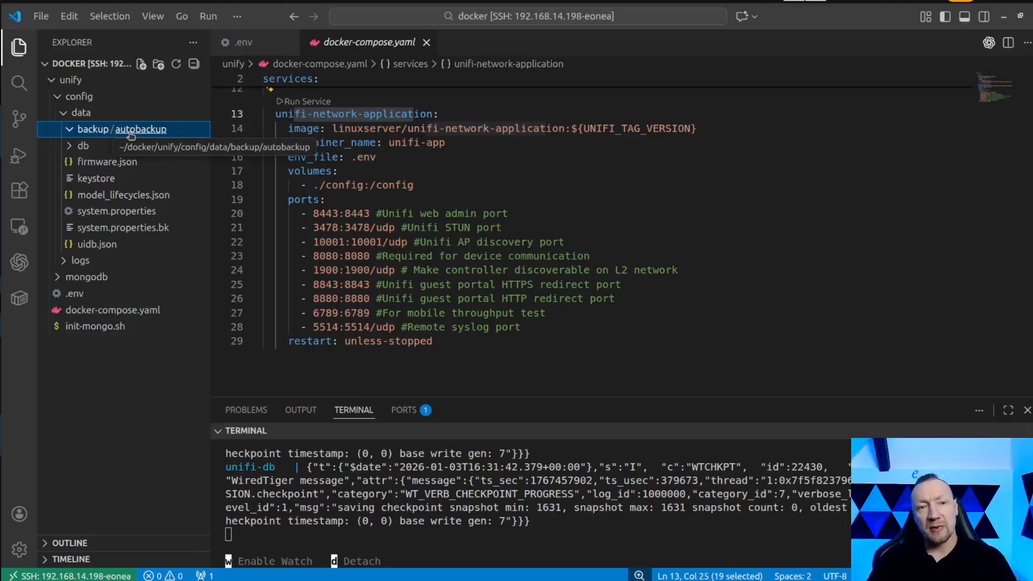
left_click(131, 133)
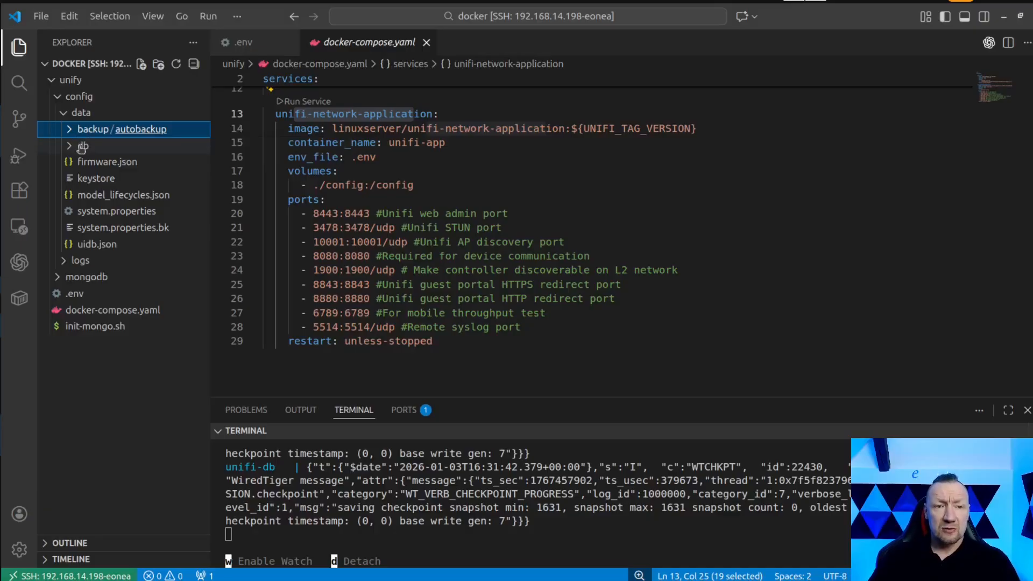
Examine the system.properties file, the logs folder and the db version file in config, and collapse the data folder.
left_click(106, 212)
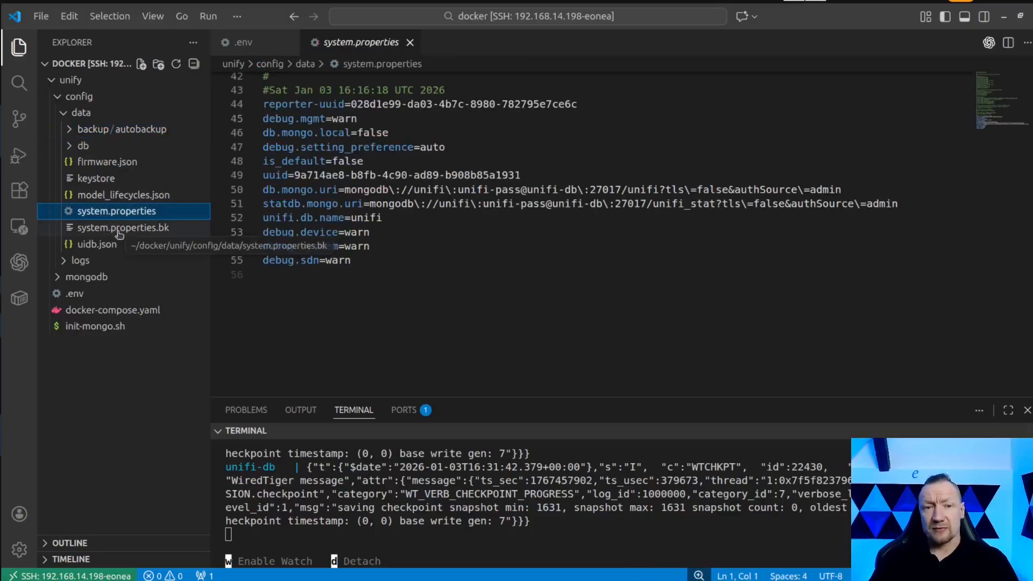
left_click(88, 262)
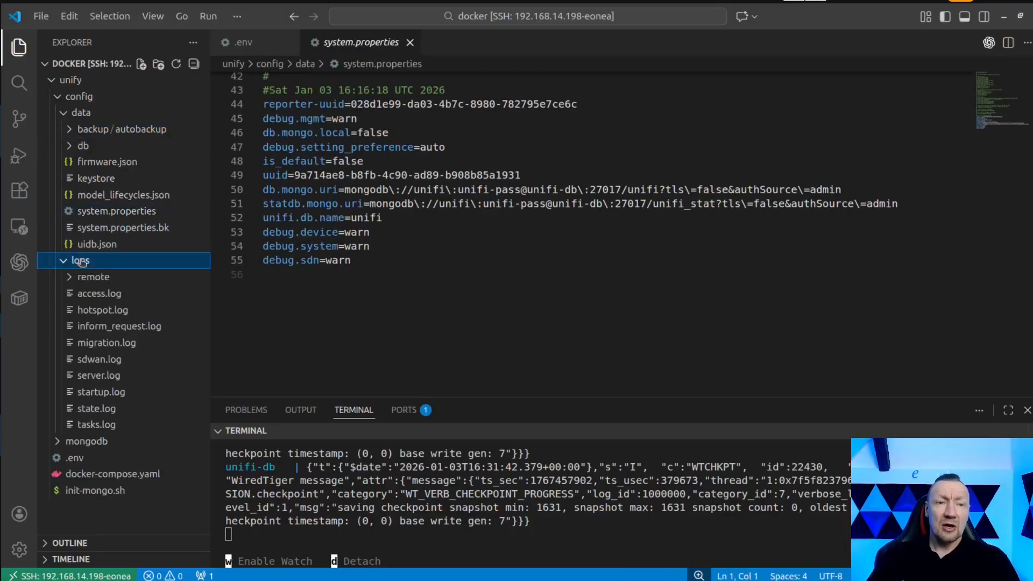
left_click(85, 147)
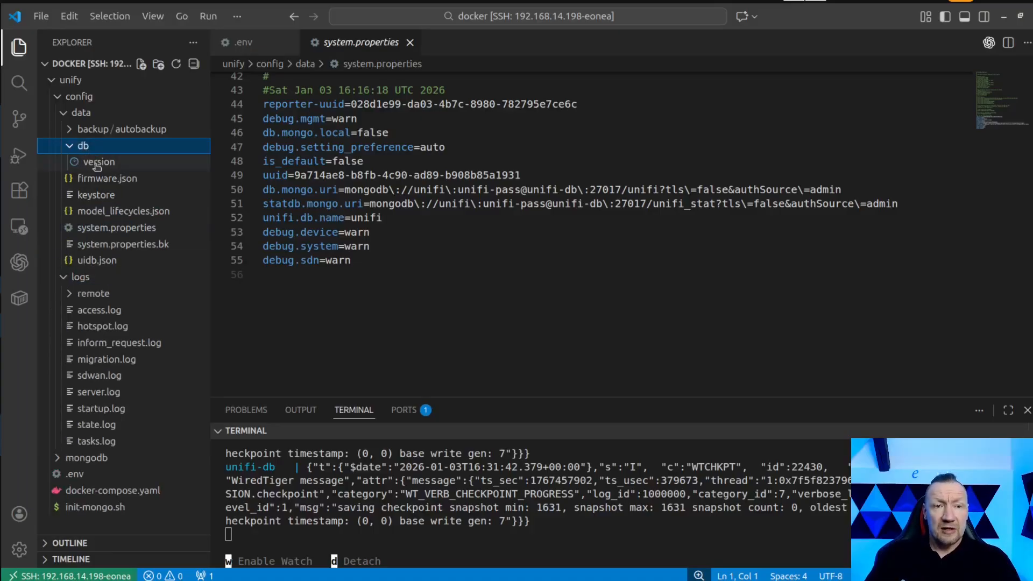
left_click(96, 163)
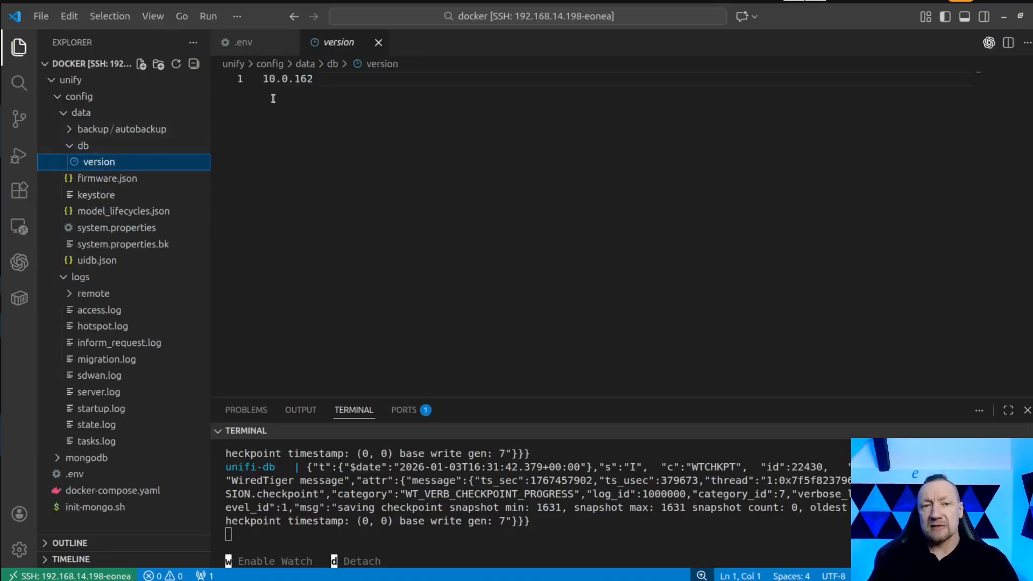
left_click(69, 146)
left_click(65, 113)
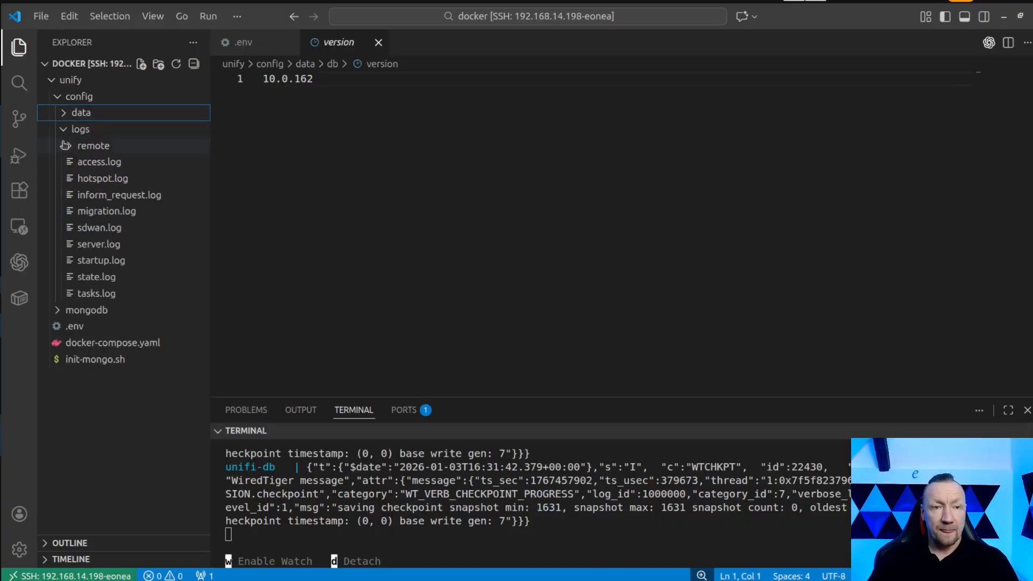
Examine the access, hotspot, migration, sdwan, server, state and tasks logs in the config/logs folder.
left_click(100, 164)
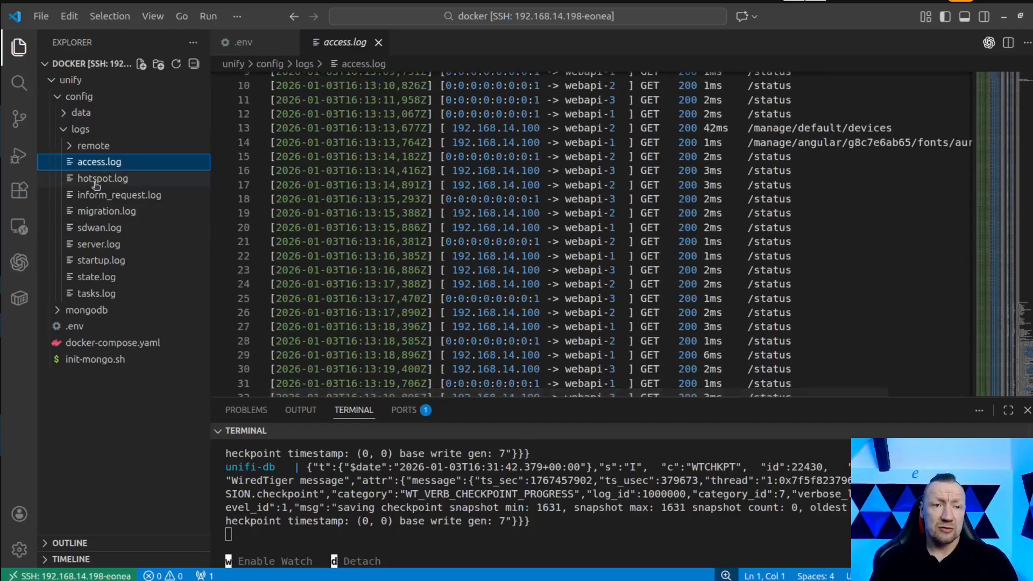
left_click(103, 178)
left_click(112, 212)
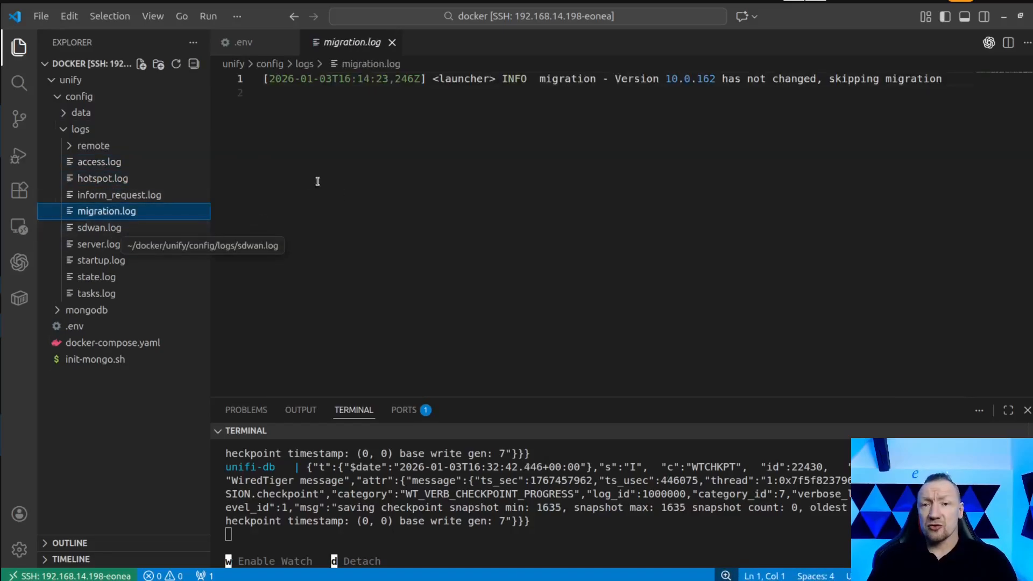
left_click(105, 227)
left_click(105, 247)
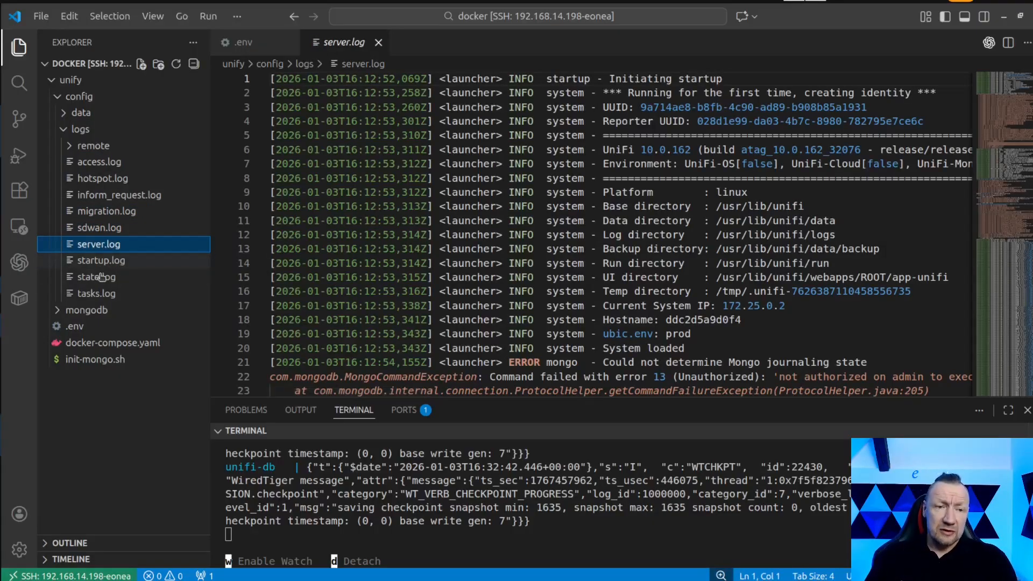
left_click(101, 276)
left_click(100, 291)
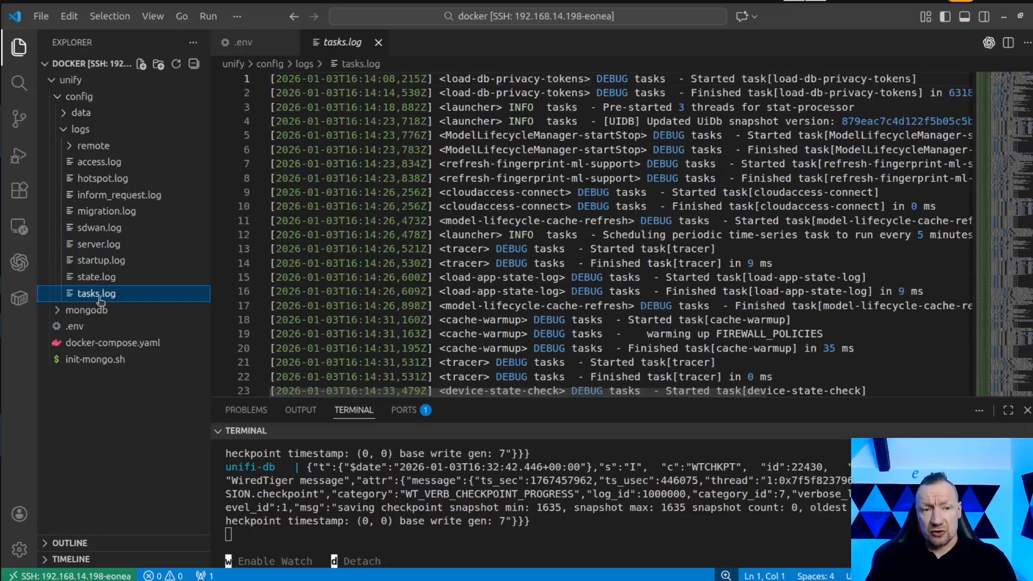
Look through the database files in the mongodb folder, collapsing the config and mongodb folders.
left_click(89, 311)
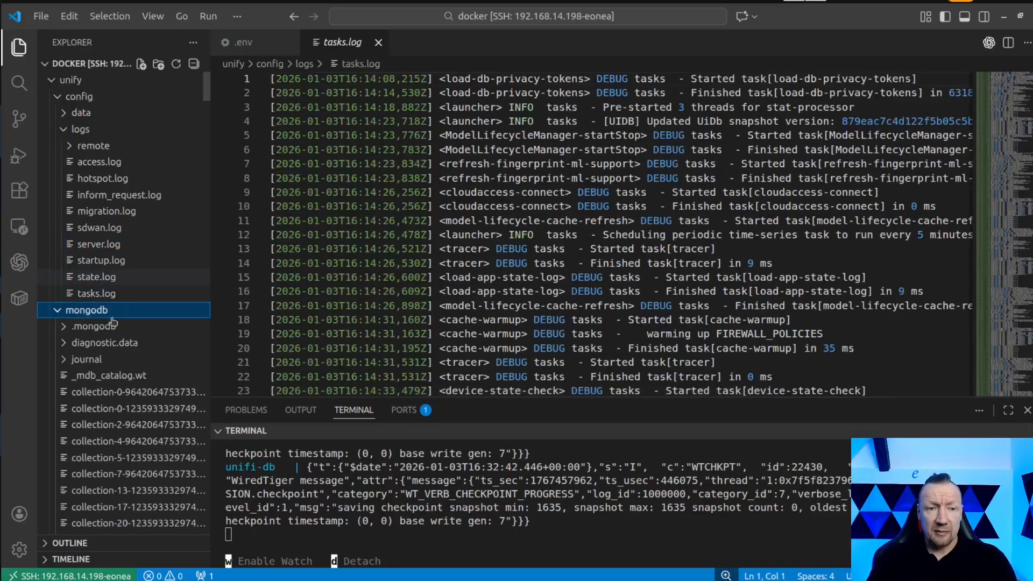
left_click(60, 96)
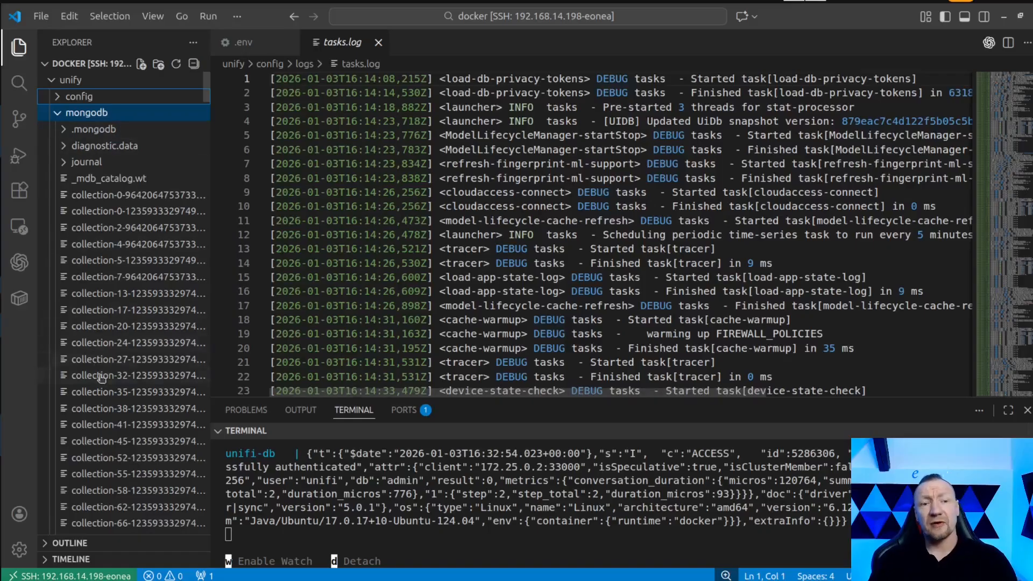
scroll(108, 387, "down", 2)
scroll(108, 388, "down", 10)
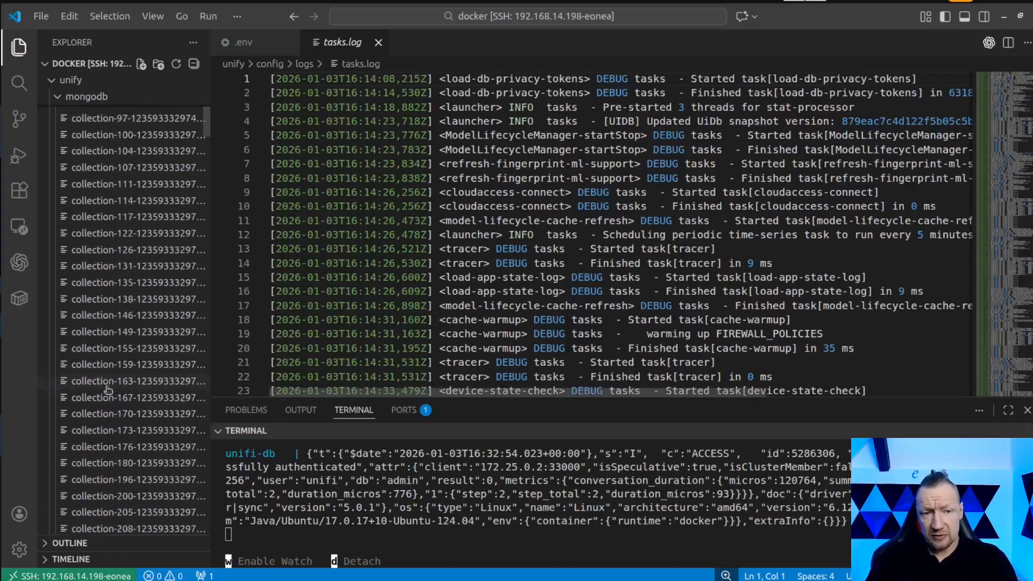
scroll(109, 388, "down", 10)
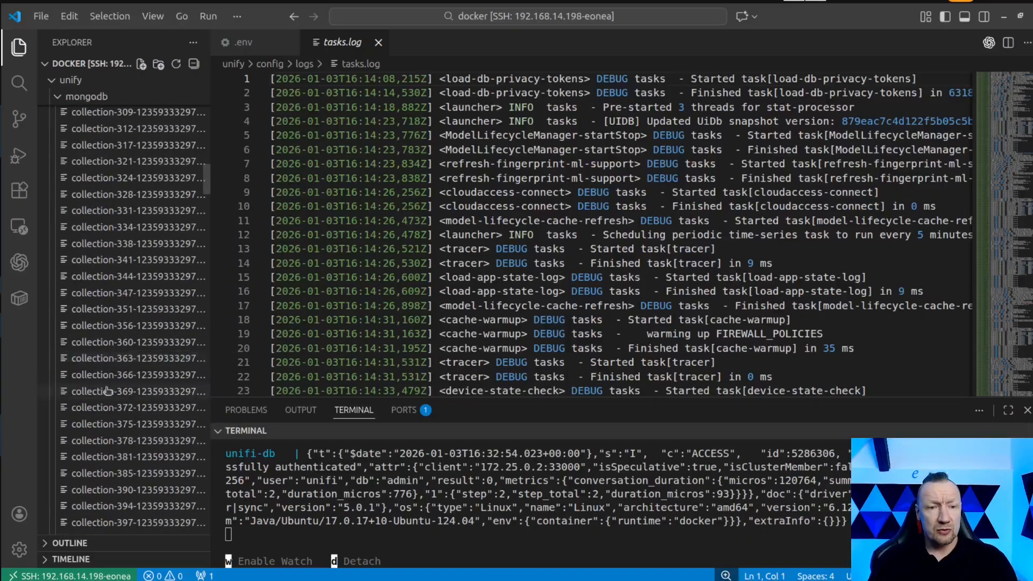
scroll(107, 403, "down", 3)
scroll(109, 405, "up", 15)
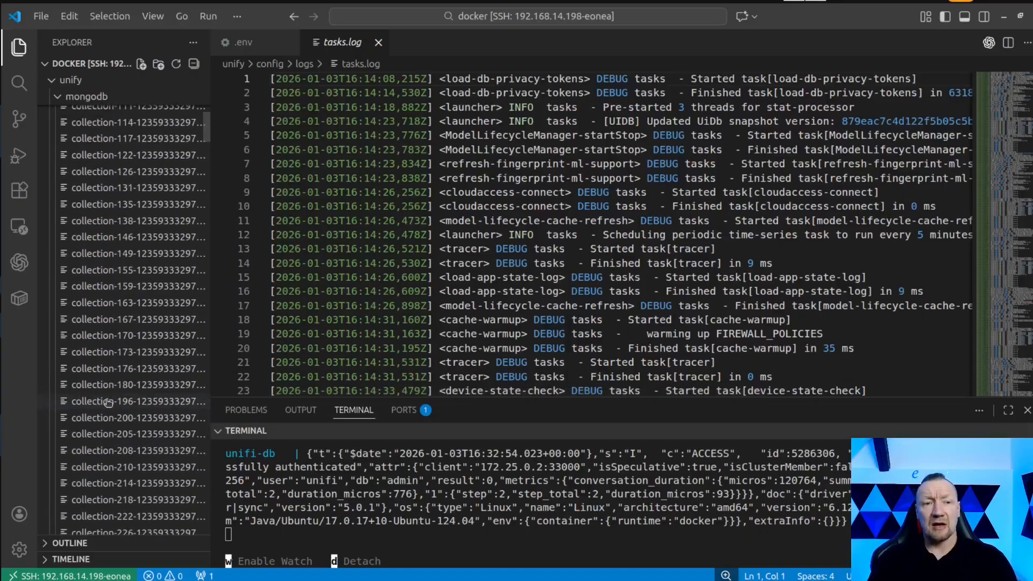
scroll(108, 404, "up", 5)
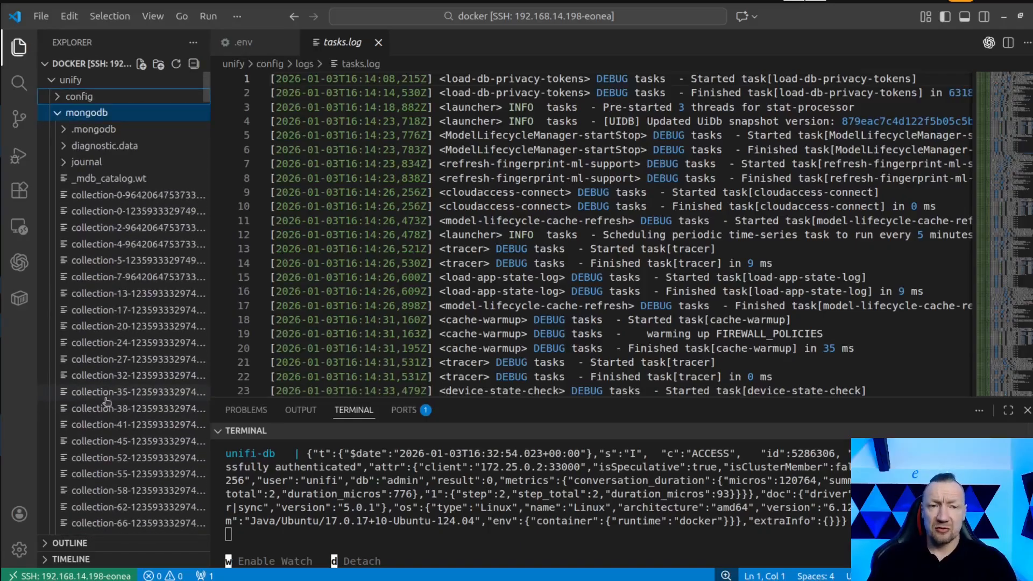
left_click(58, 113)
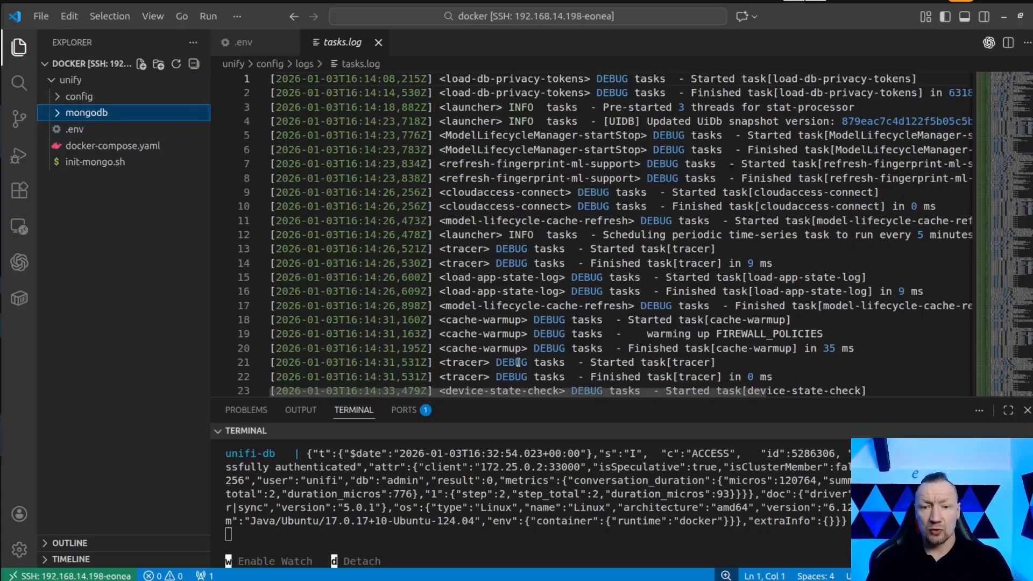
Stop the running Docker Compose stack and select the UNIFI_TAG_VERSION value in the .env file.
left_click(495, 540)
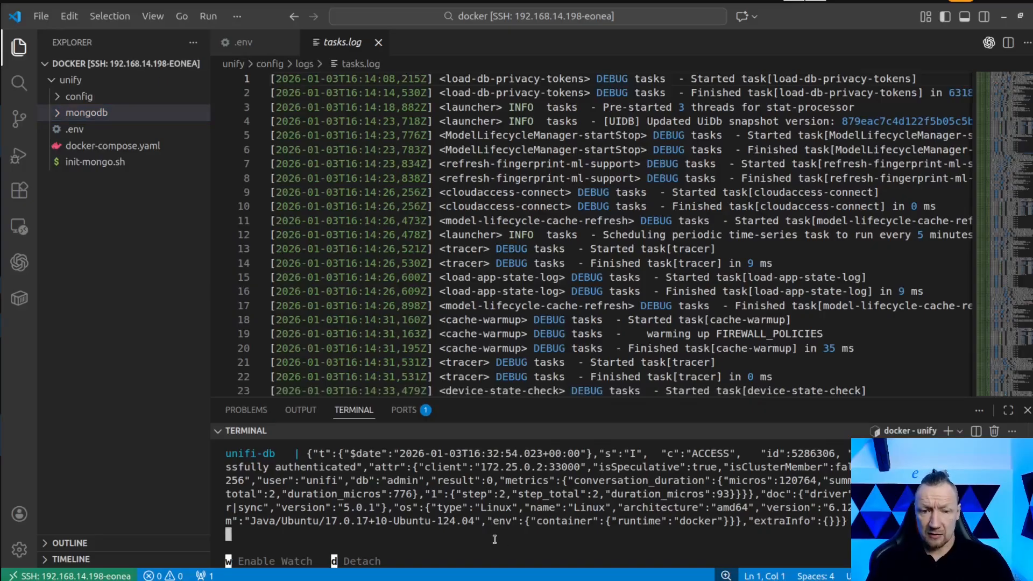
key("ctrl+c")
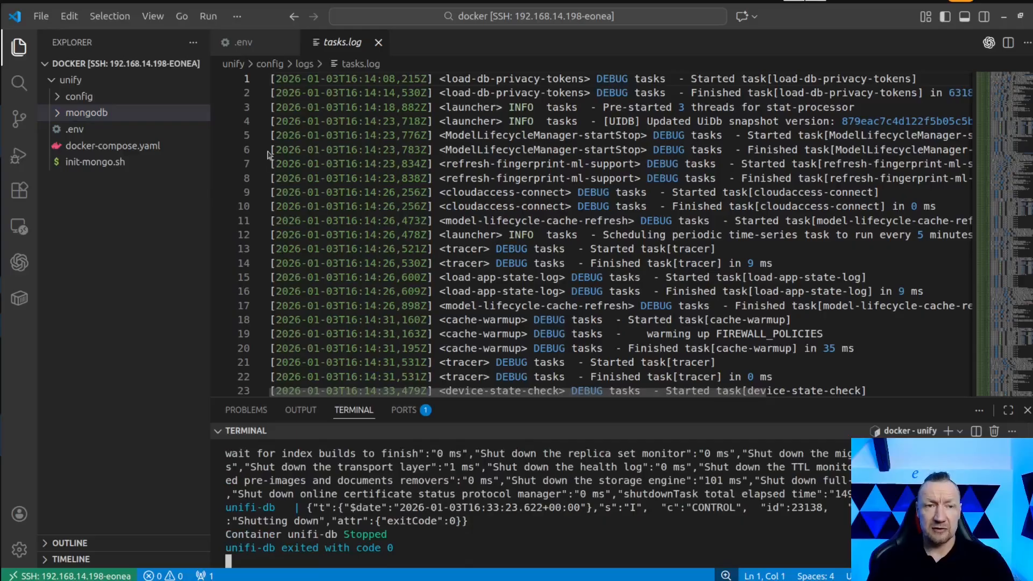
left_click(86, 145)
left_click(145, 131)
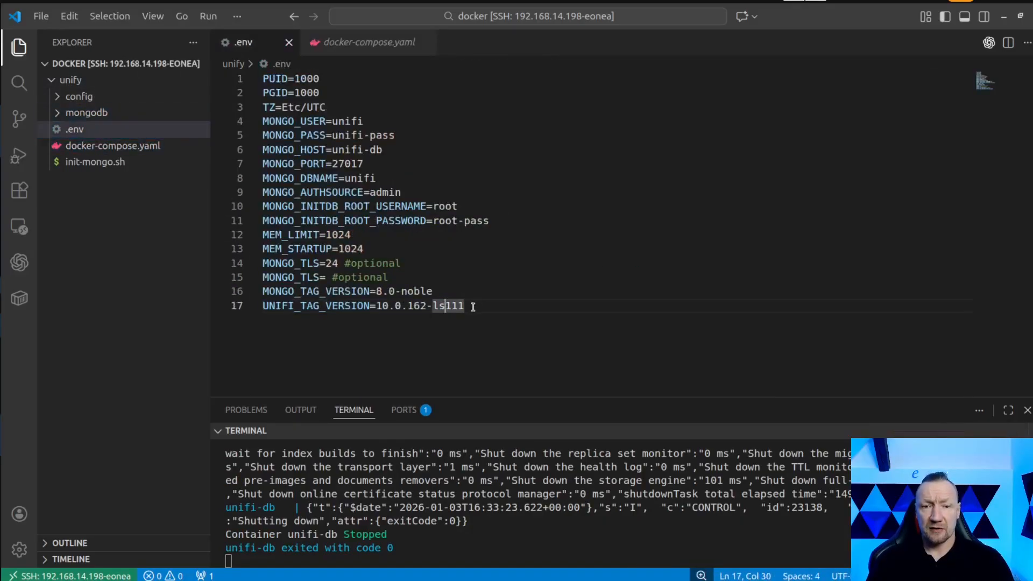
left_click_drag(473, 307, 377, 308)
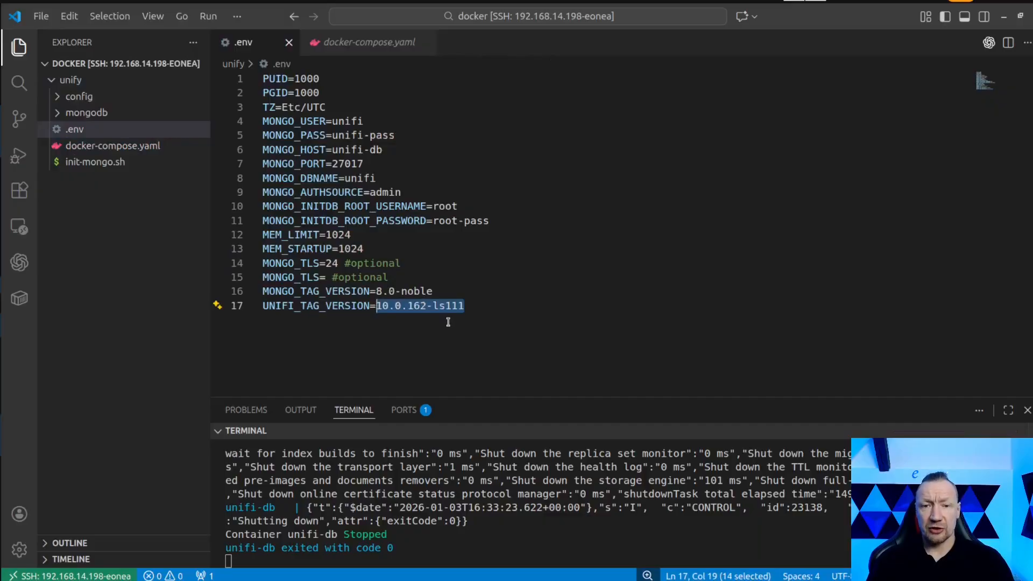
Switch to the browser and list the release tags of the linuxserver/docker-unifi-network-application GitHub repository.
key("alt+Tab")
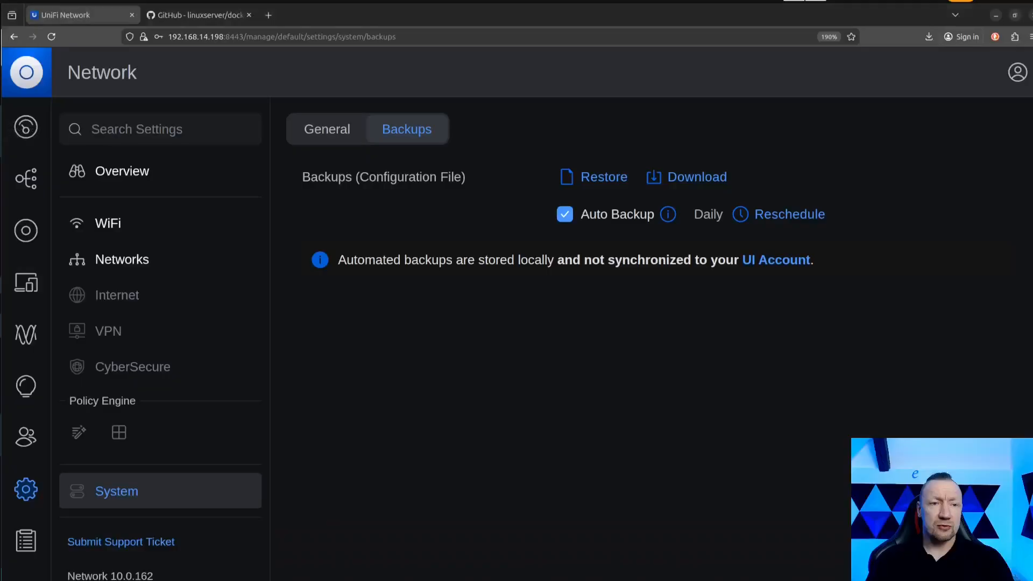
left_click(181, 17)
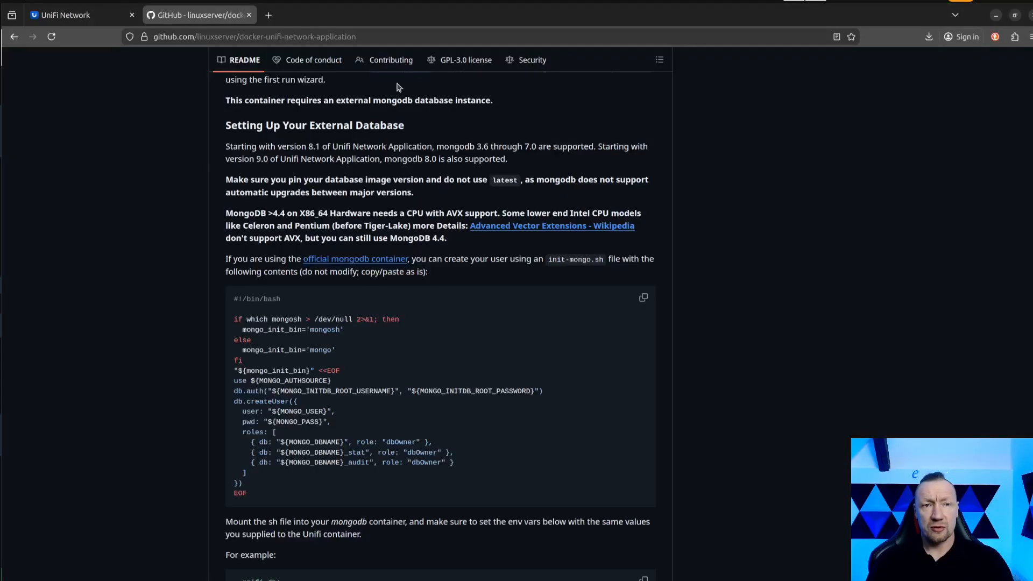
scroll(185, 290, "up", 20)
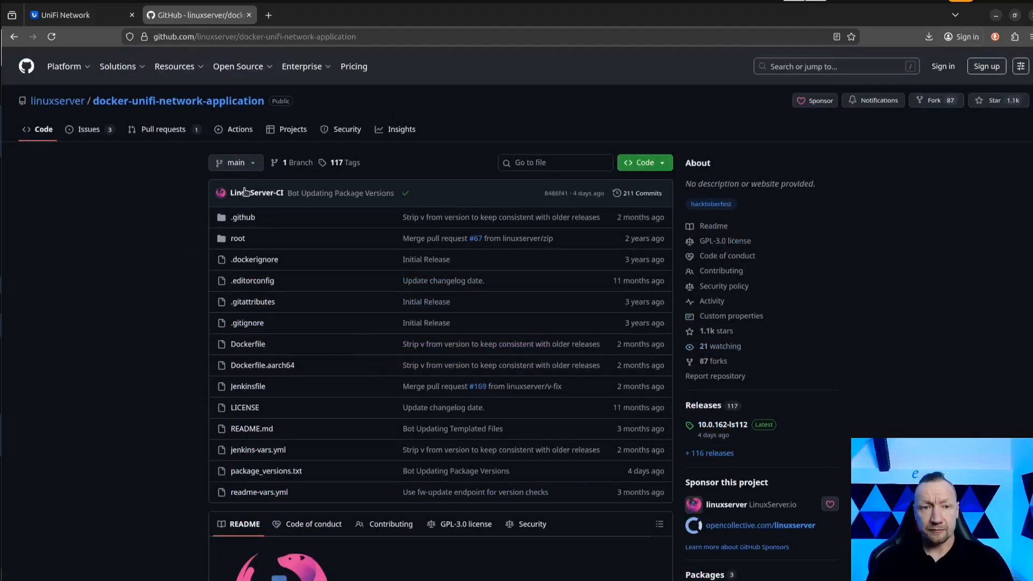
left_click(253, 164)
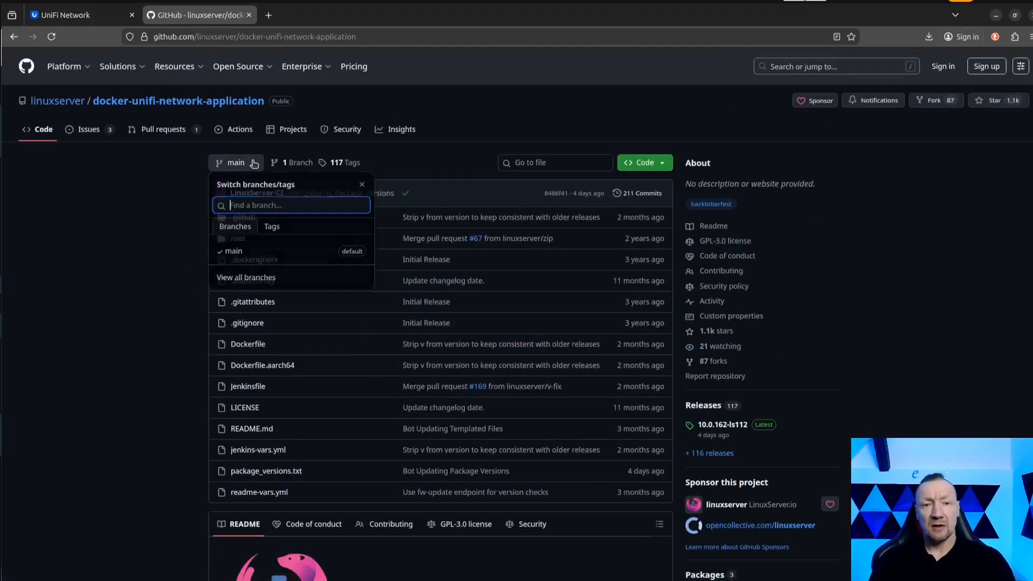
left_click(272, 229)
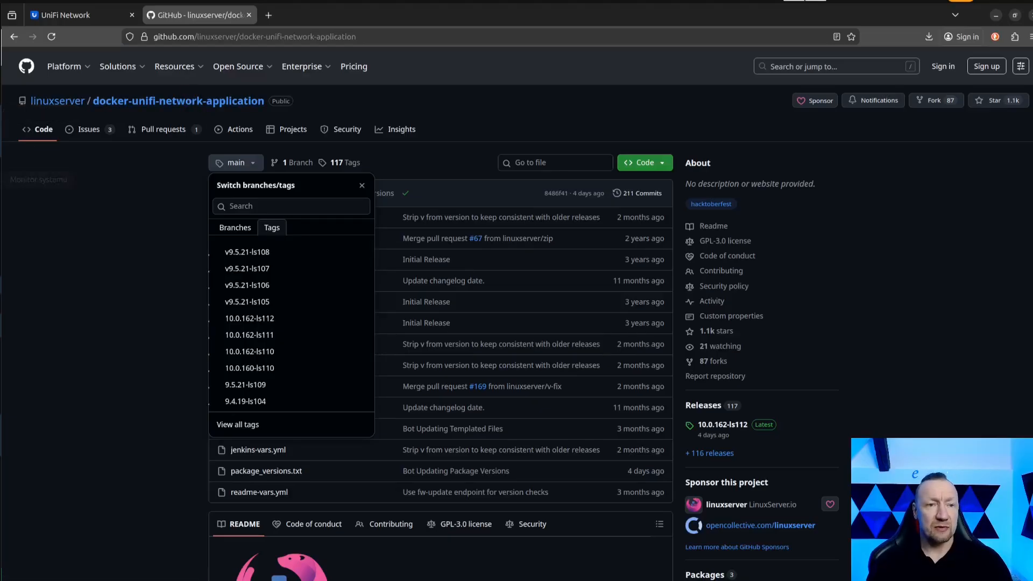
Switch back to VS Code and set UNIFI_TAG_VERSION to 10.0.162-ls112 in the .env file.
left_click(3, 113)
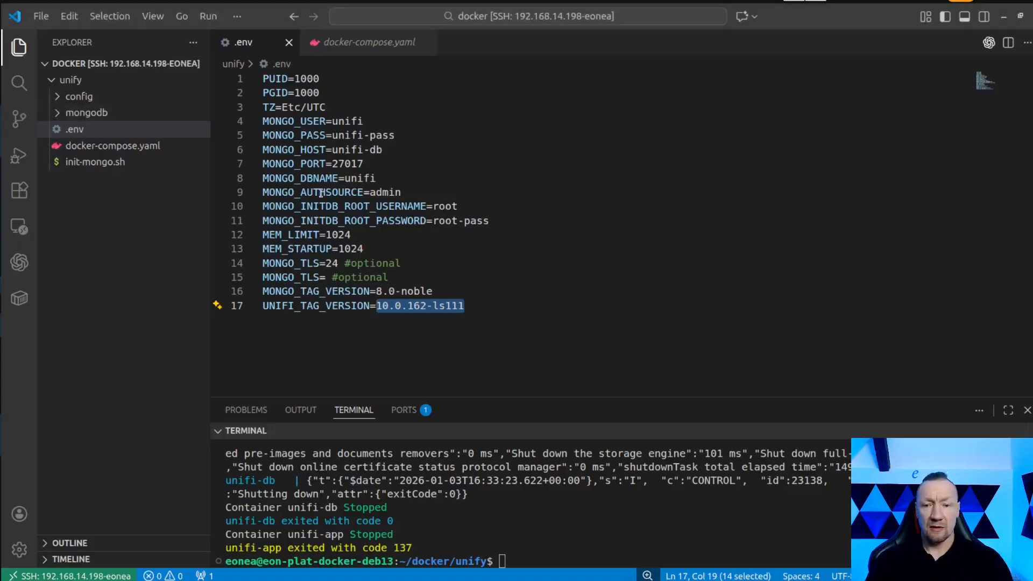
left_click_drag(469, 519, 554, 536)
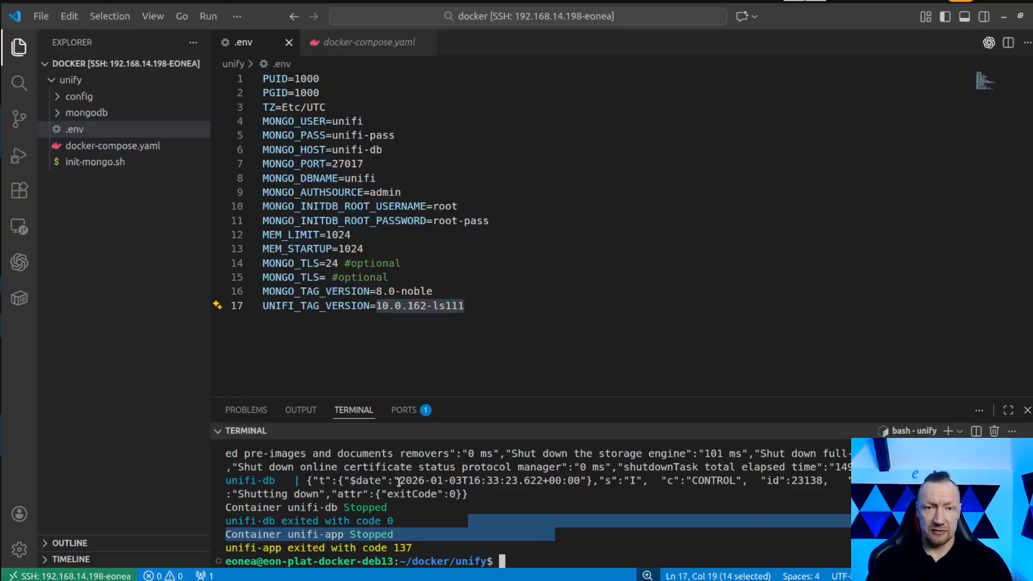
left_click(469, 306)
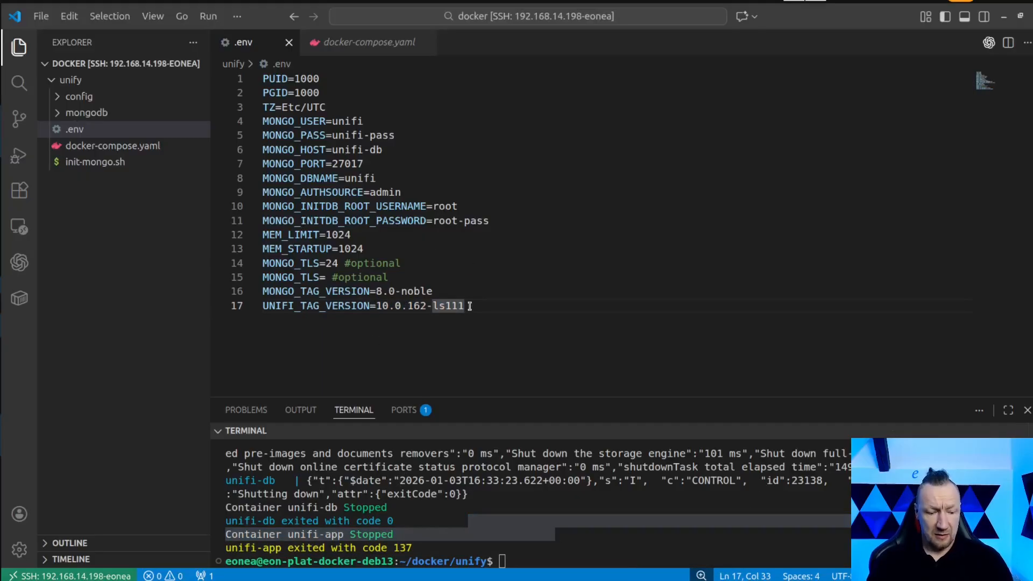
key("BackSpace")
type("2")
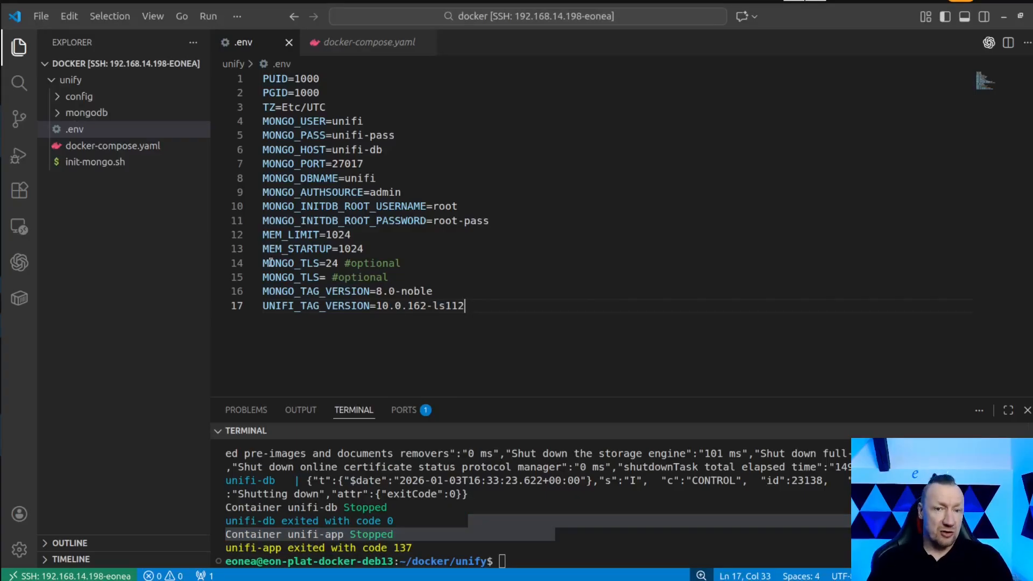
Start the stack again with docker compose up in the unify folder.
left_click(517, 537)
key("Up")
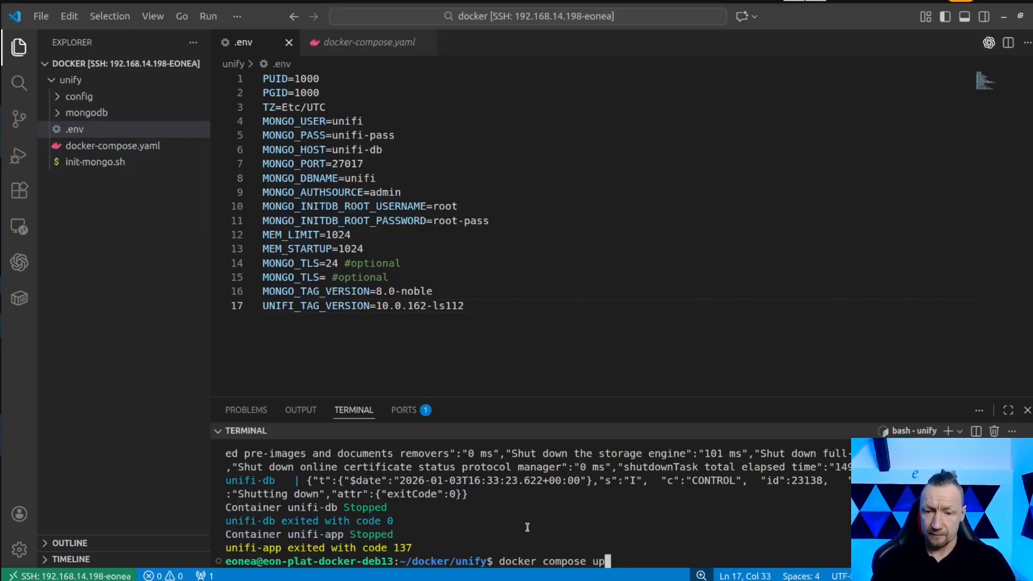
key("Return")
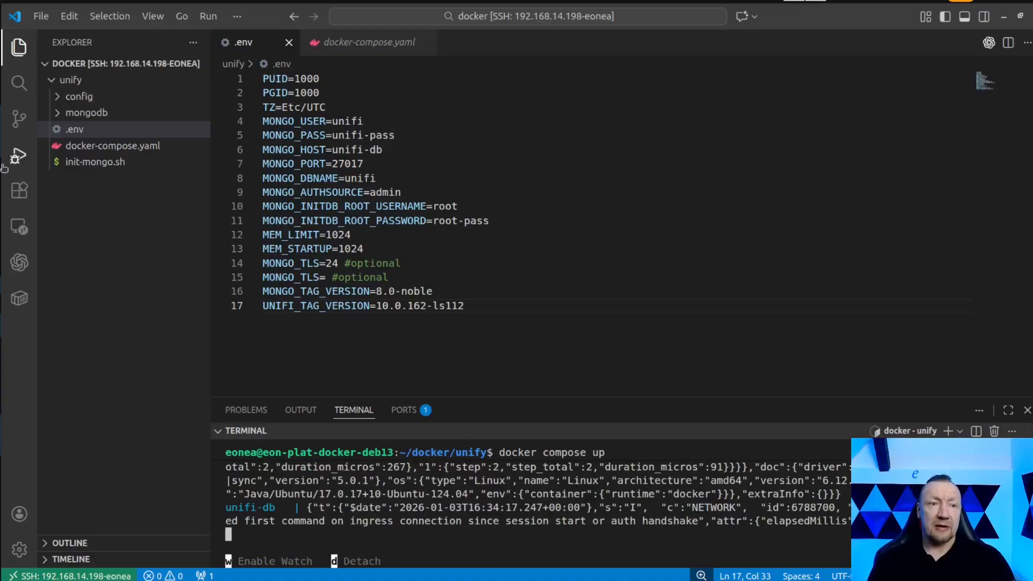
Switch to the separate terminal window and show Docker's live container stats to check the unifi-app container's CPU load.
key("alt+Tab")
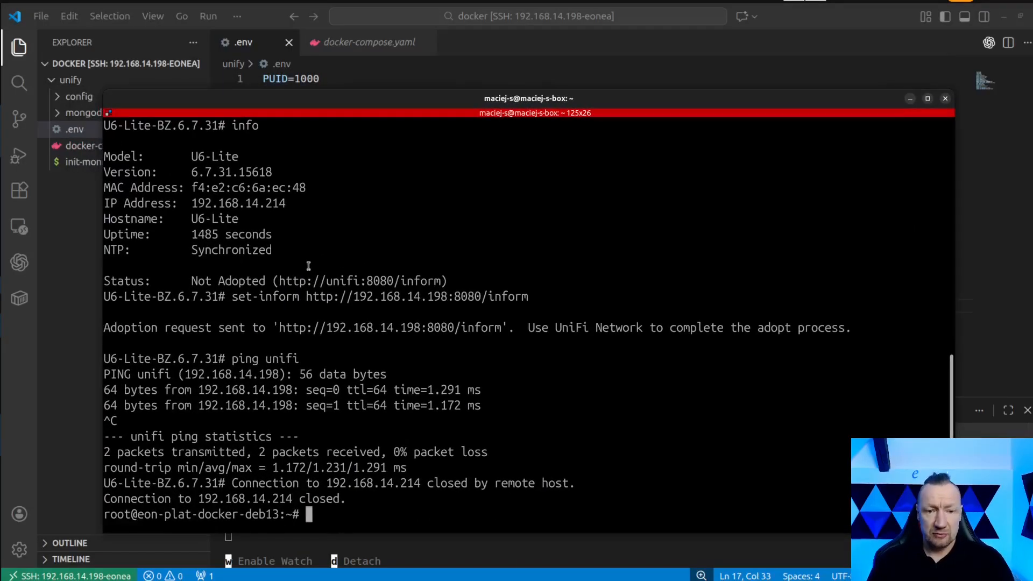
type("exir")
key("Return")
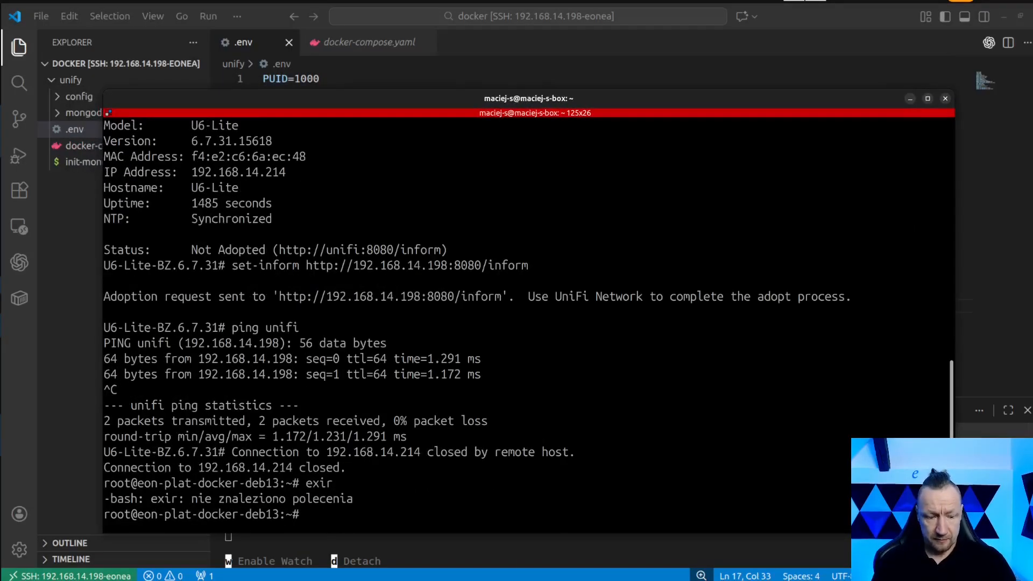
type("e")
key("BackSpace")
key("Up")
key("Up")
key("Up")
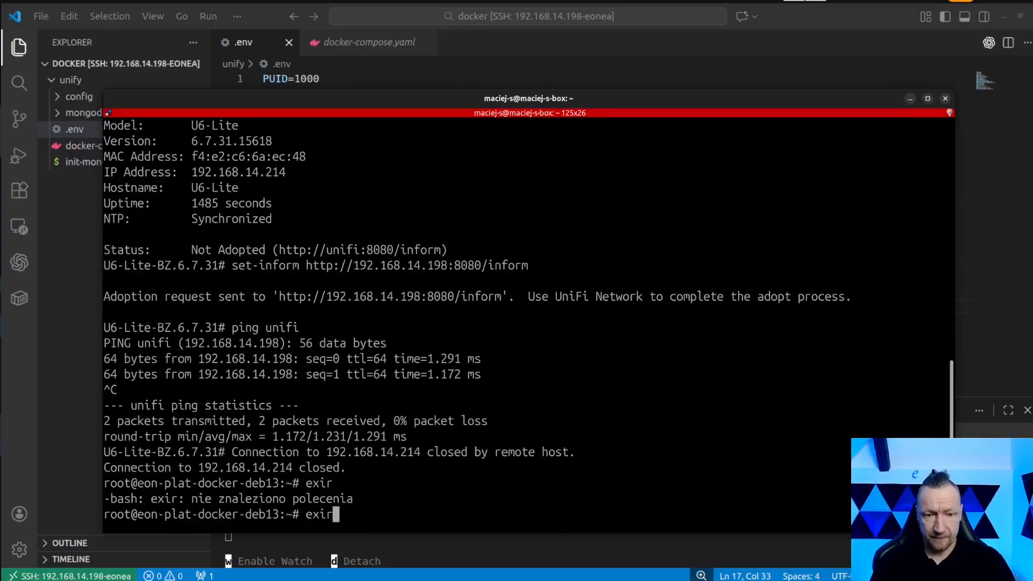
key("Up")
key("Return")
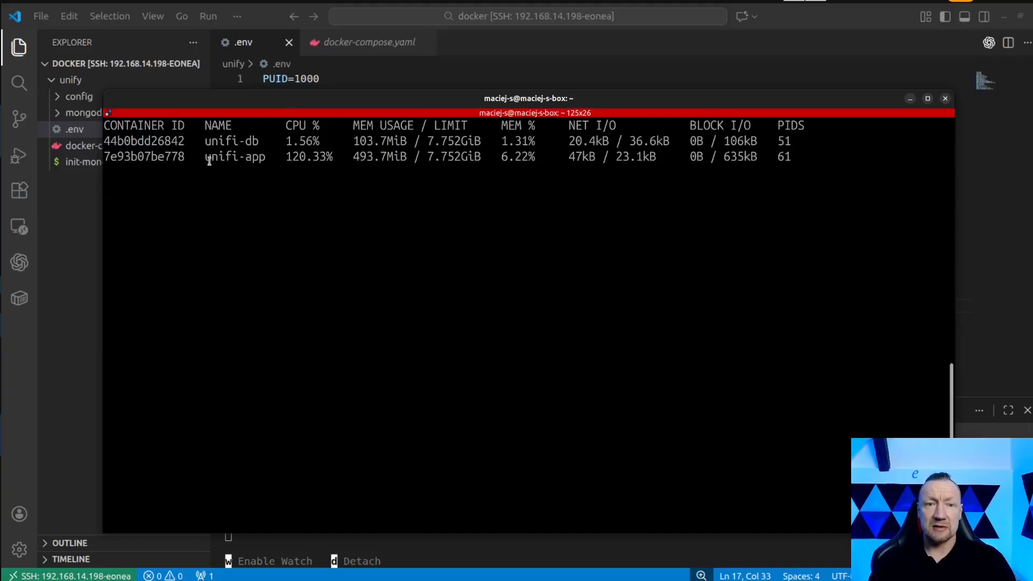
left_click_drag(205, 157, 327, 163)
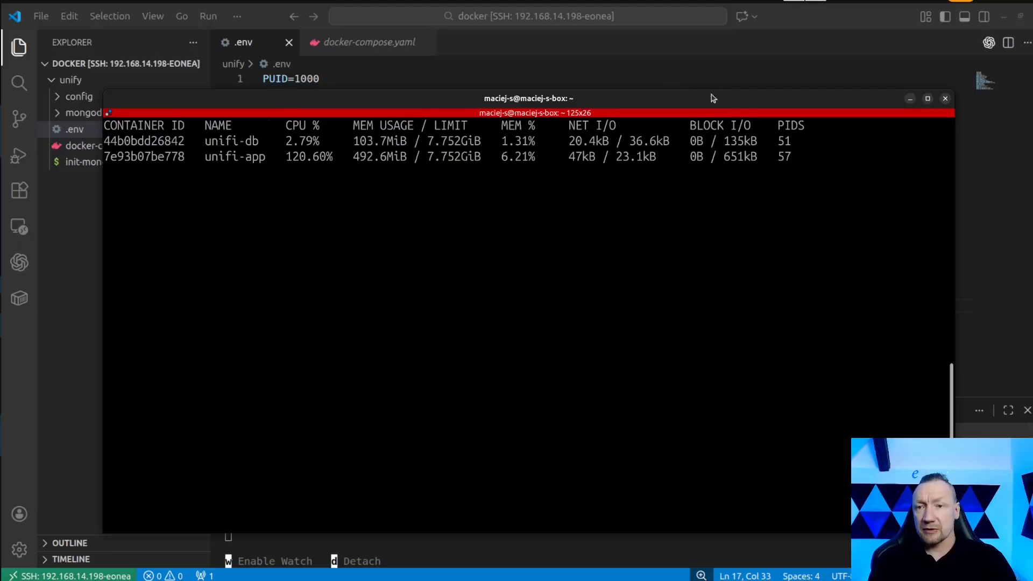
Switch to the browser and reload the UniFi Network page, waiting for its sign-in form.
left_click_drag(748, 99, 0, 97)
left_click(0, 134)
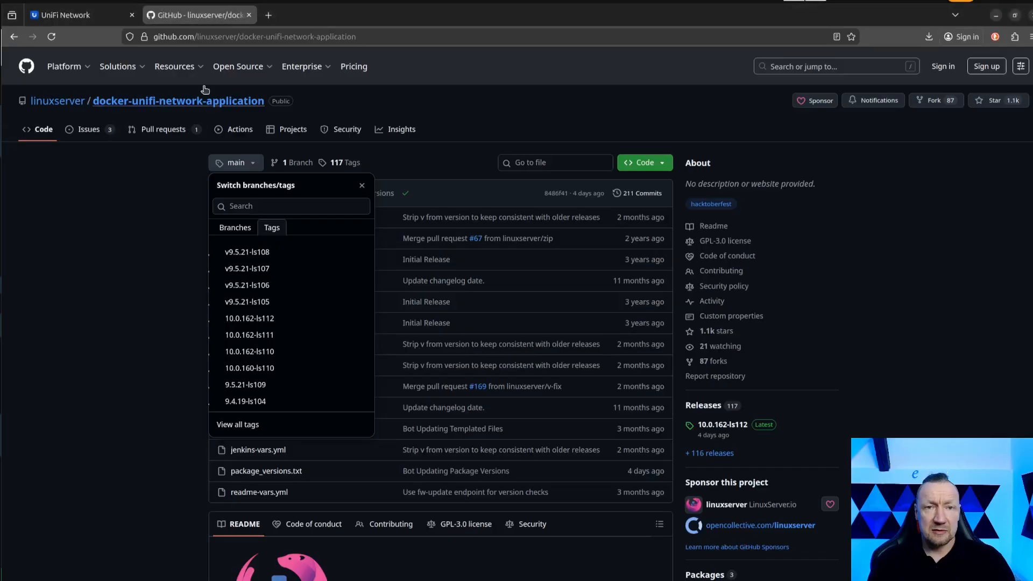
left_click(92, 21)
left_click(52, 37)
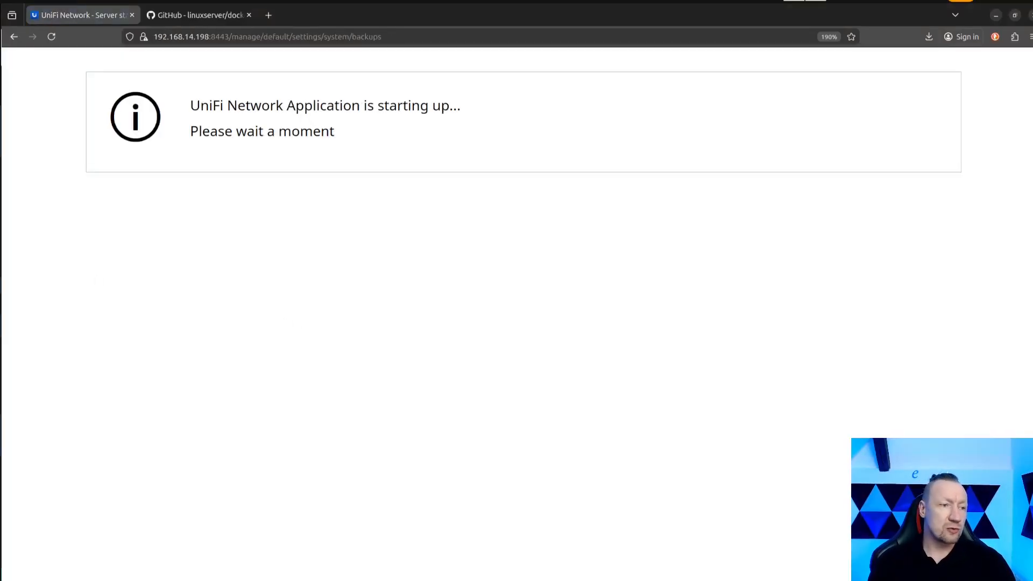
left_click_drag(0, 92, 671, 90)
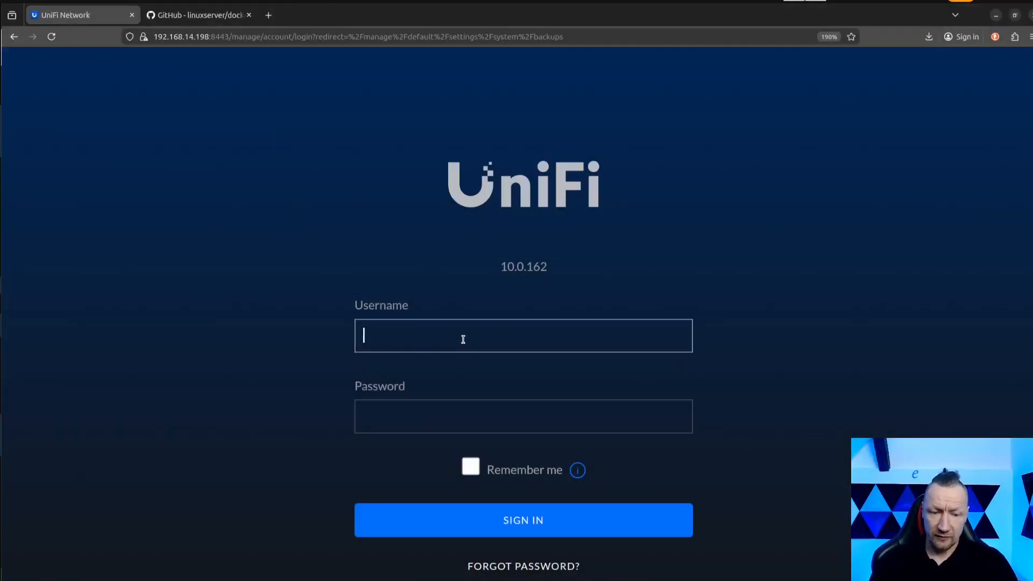
Sign in to UniFi Network as admin with the account password, decline saving it, and check the system uptime.
type("admin")
key("Tab")
type("****")
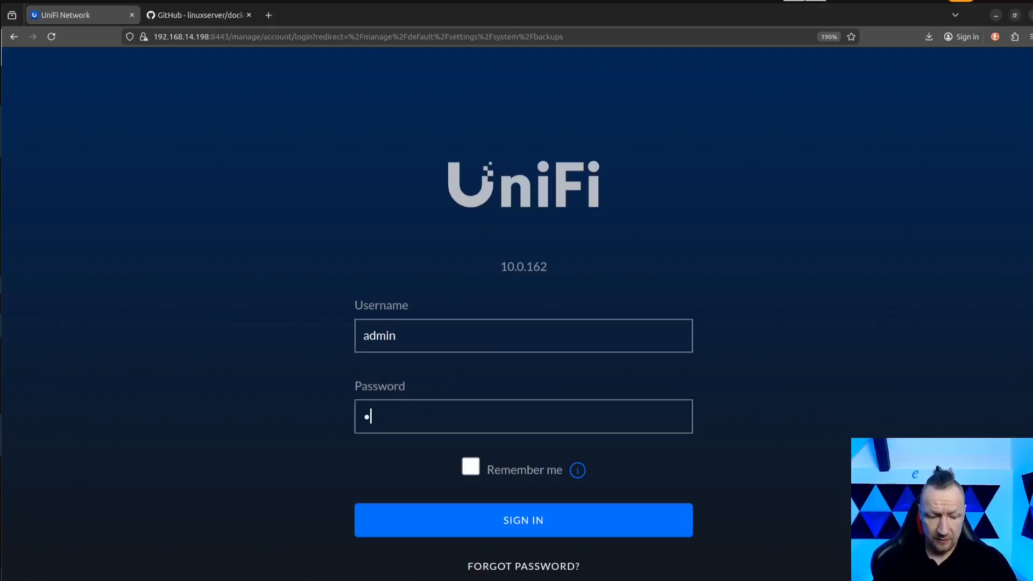
type("****")
key("Return")
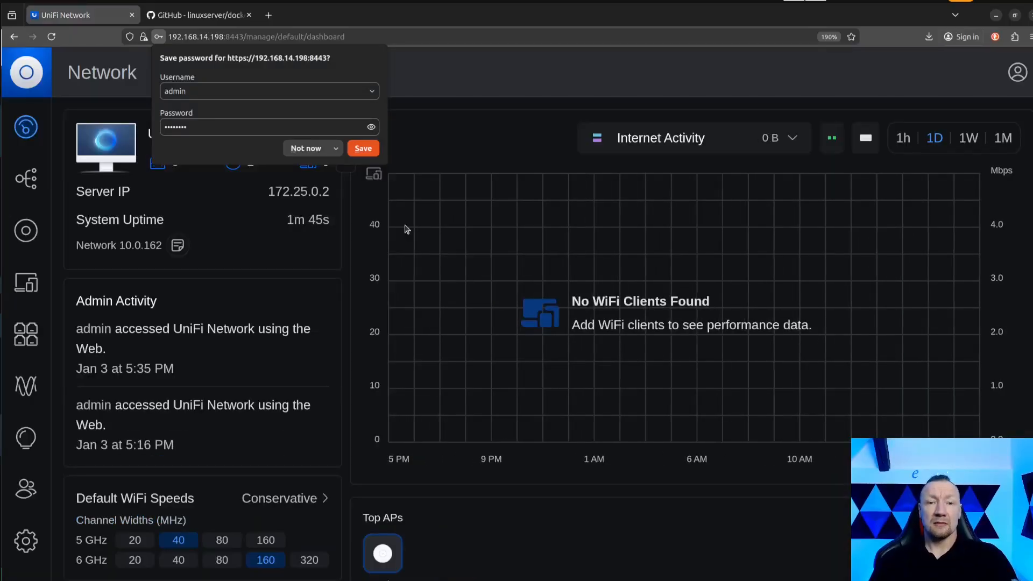
left_click(304, 150)
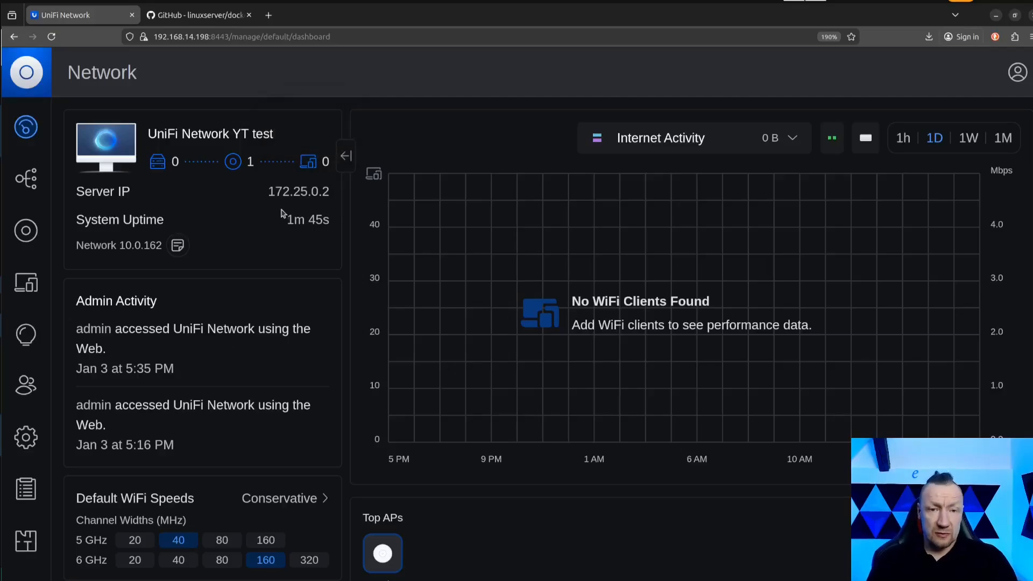
left_click_drag(287, 221, 335, 231)
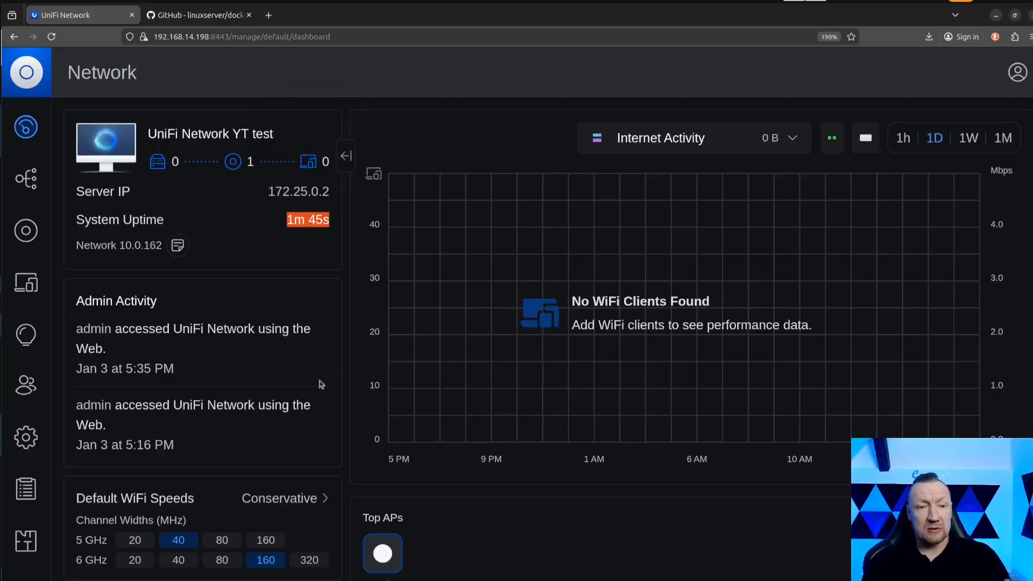